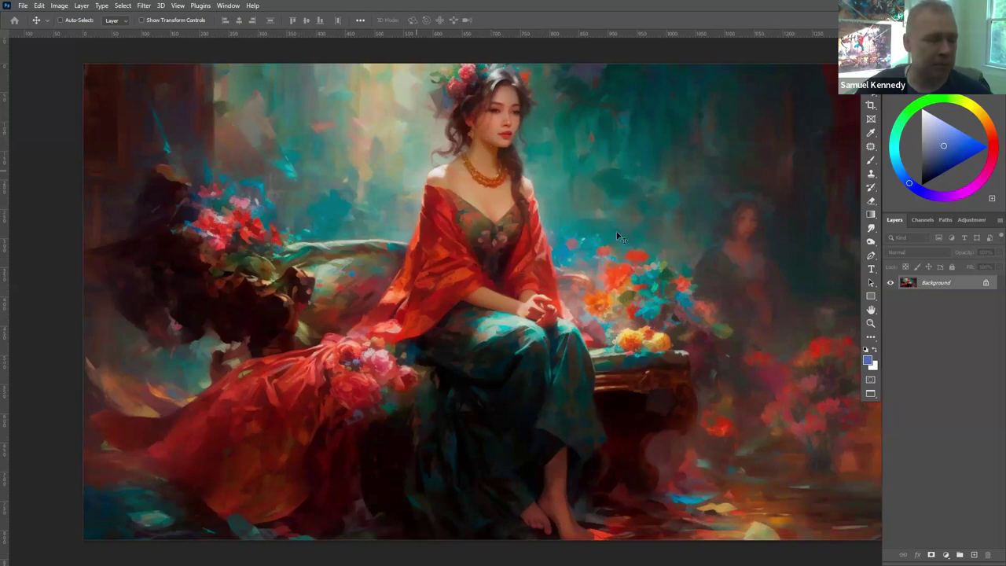
# Examine the seated woman's face, necklace and red shawl against the teal background of the painting
pyautogui.press('ctrl')
pyautogui.scroll(3, 697, 288)
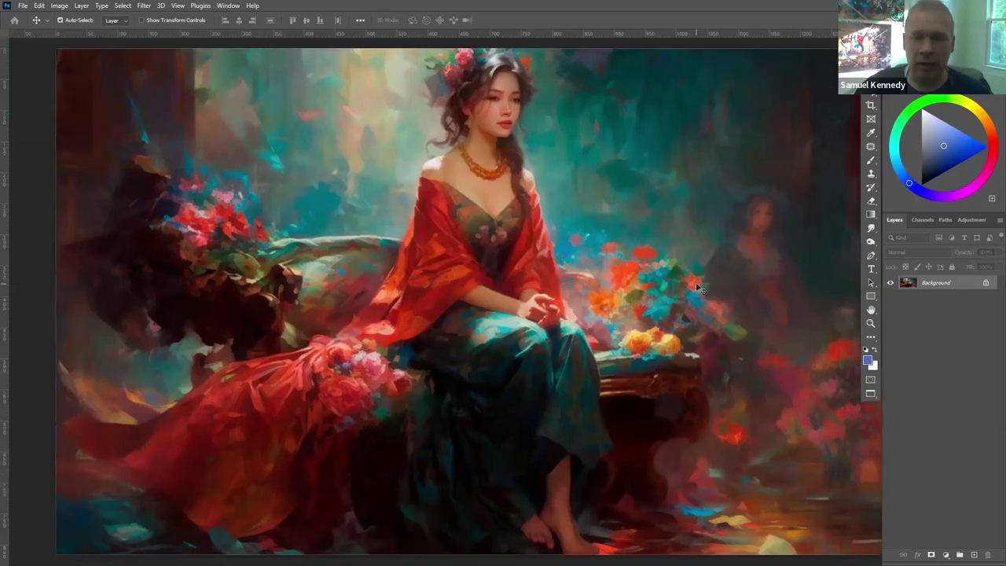
pyautogui.scroll(-2, 590, 354)
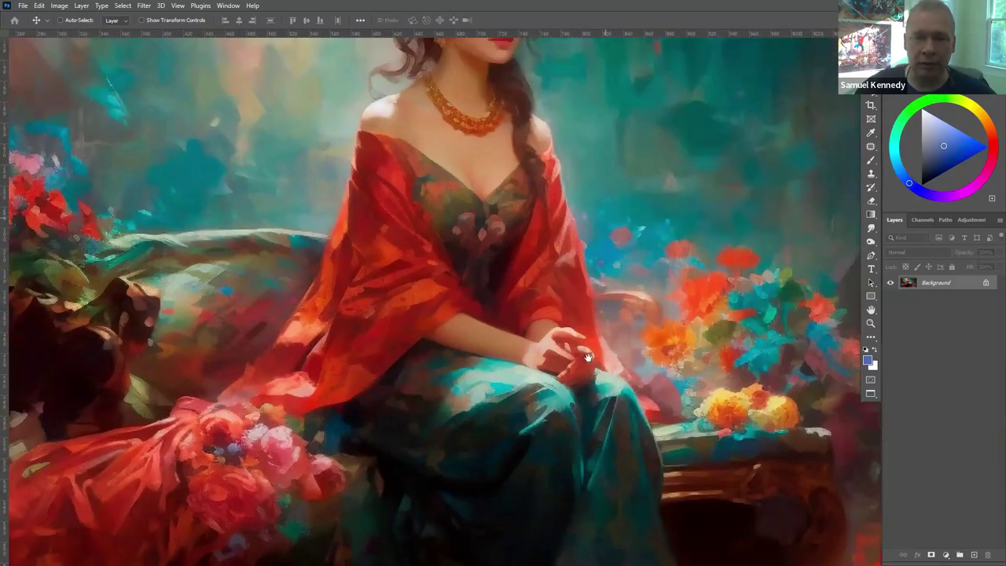
pyautogui.scroll(3, 589, 359)
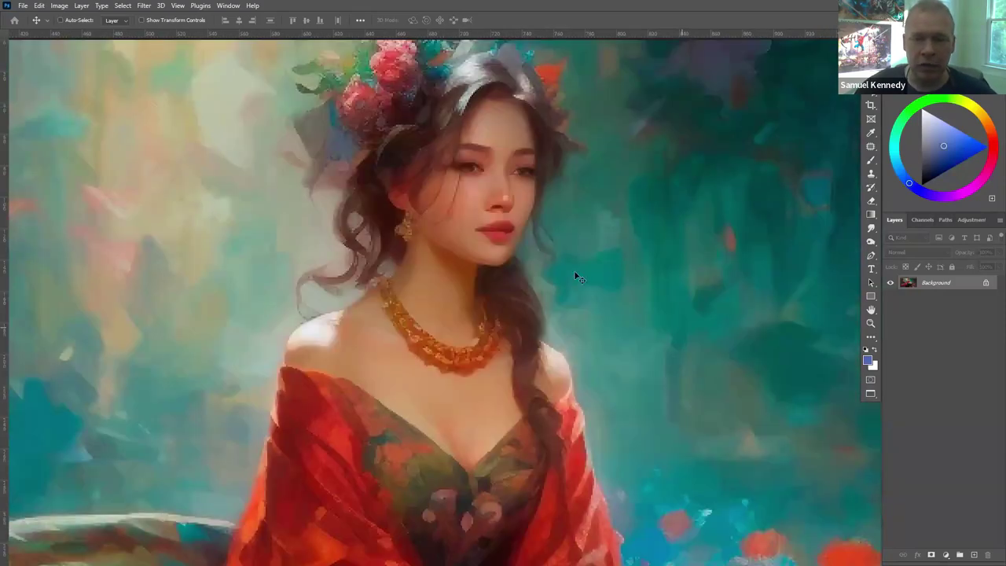
pyautogui.moveTo(574, 274); pyautogui.dragTo(582, 304)
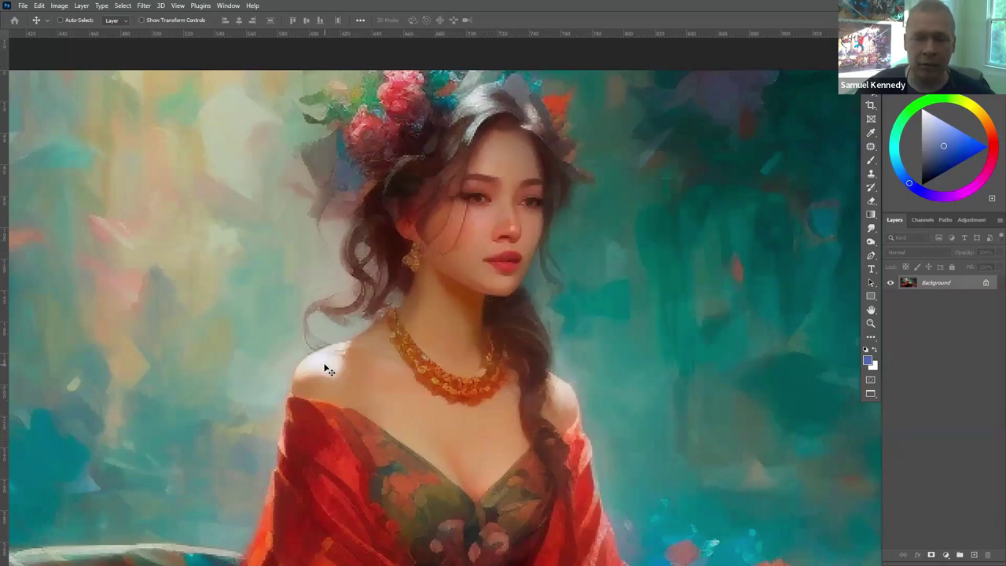
pyautogui.press('ctrl')
pyautogui.hotkey('ctrl', '-')
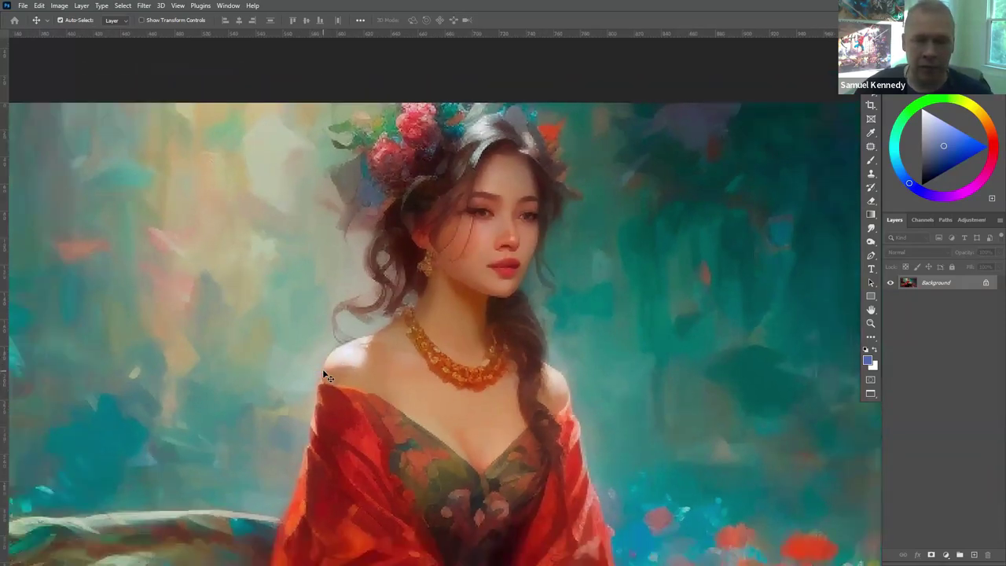
pyautogui.moveTo(537, 460); pyautogui.dragTo(493, 364)
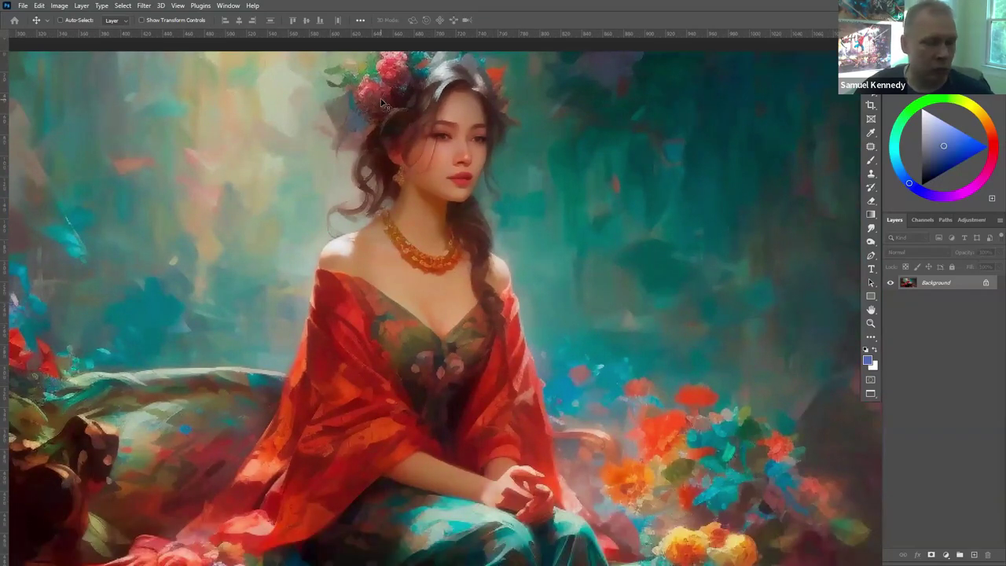
pyautogui.hotkey('ctrl', '-')
pyautogui.moveTo(588, 385); pyautogui.dragTo(534, 304)
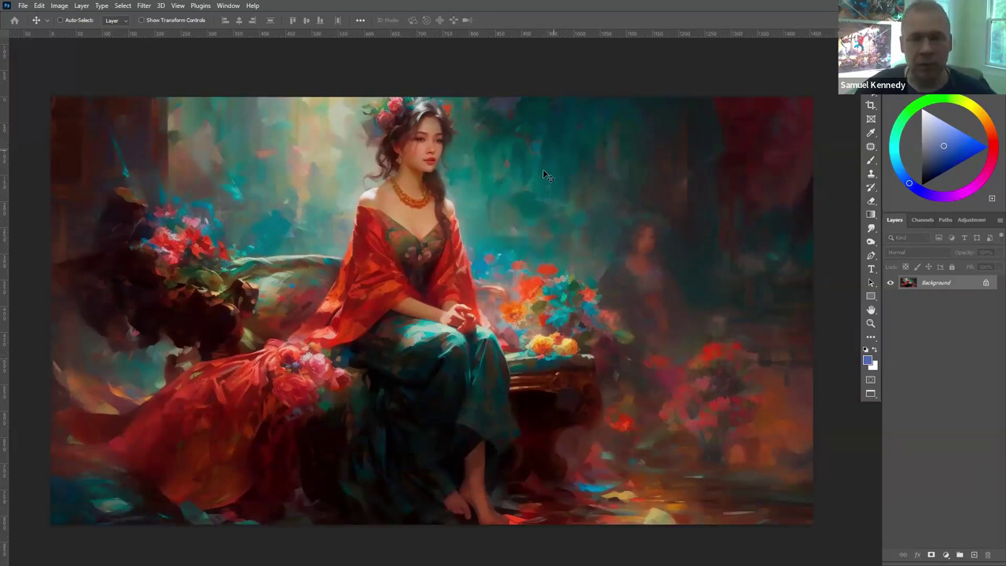
# Examine the flowers on the bench and the shadowy background figure beside the woman, compared with the whole painting
pyautogui.scroll(5, 543, 180)
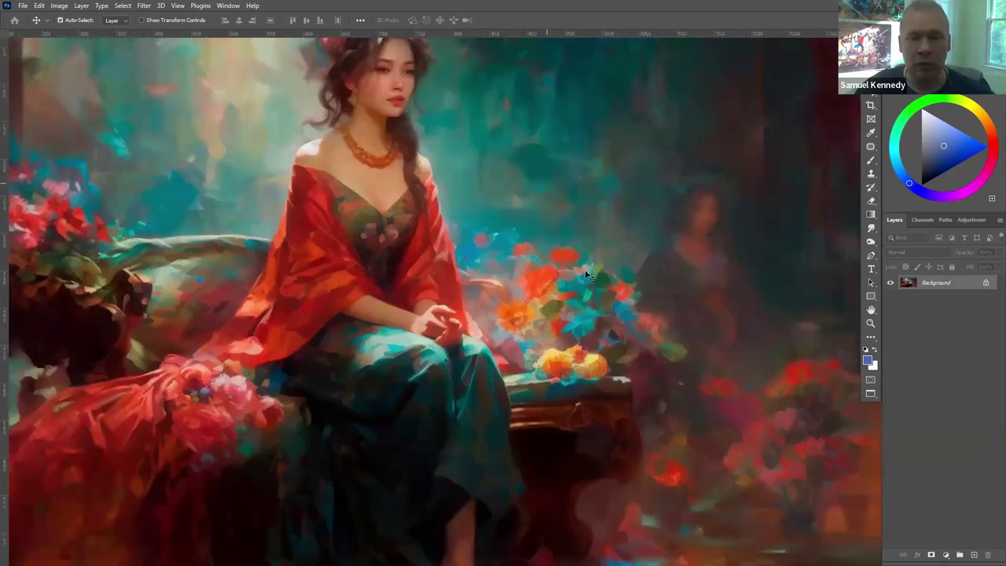
pyautogui.scroll(-3, 519, 312)
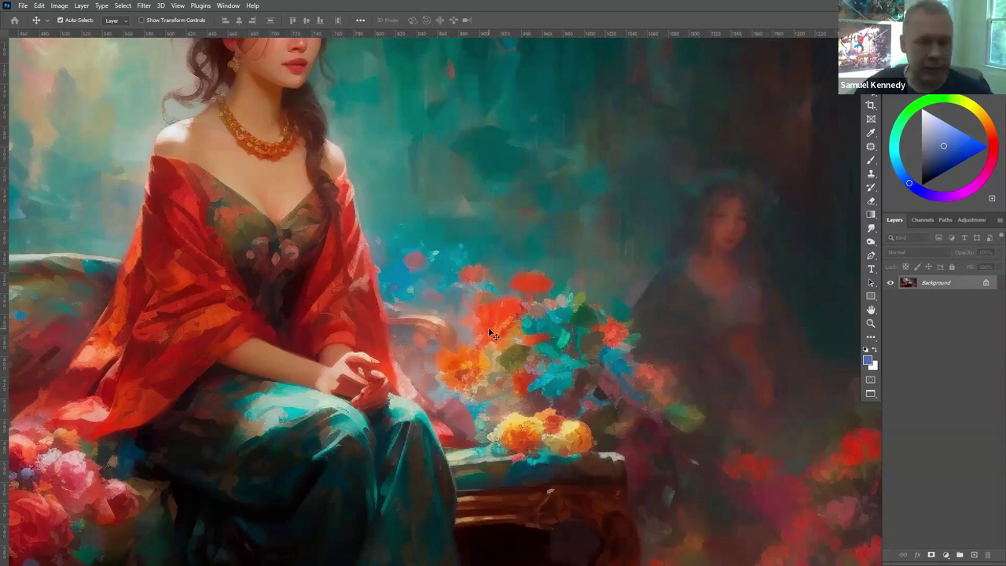
pyautogui.hotkey('ctrl', '0')
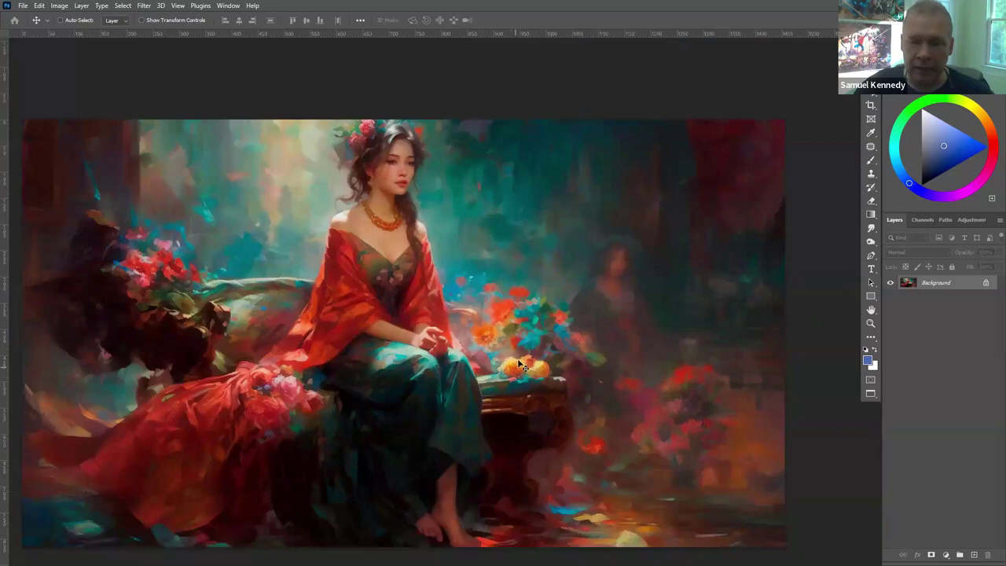
pyautogui.moveTo(514, 346); pyautogui.dragTo(548, 360)
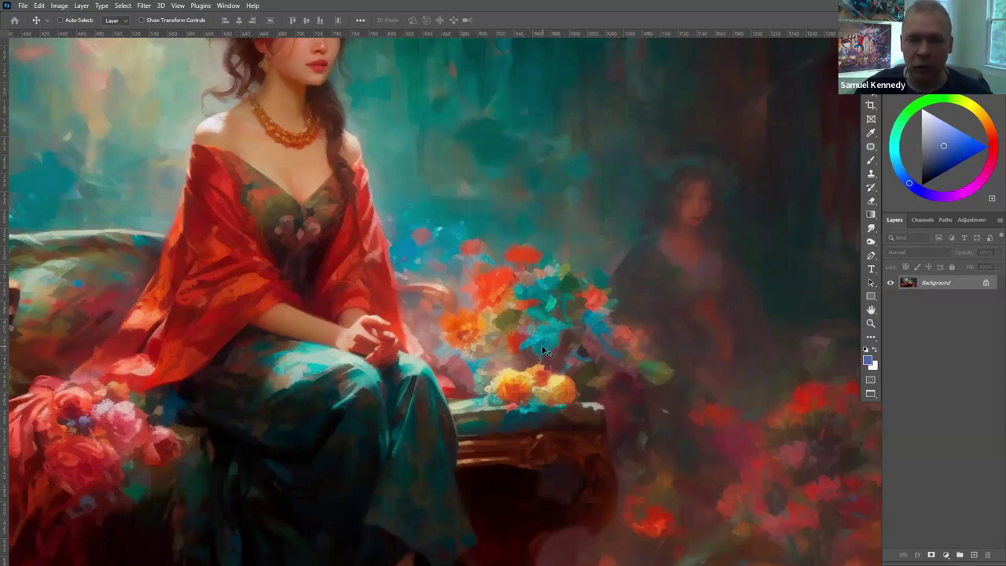
pyautogui.moveTo(436, 282); pyautogui.dragTo(511, 286)
# Leave full-screen view, move WarmVSCool1.png out of the workspace and show WarmVSCool2.png full screen
pyautogui.press('Tab')
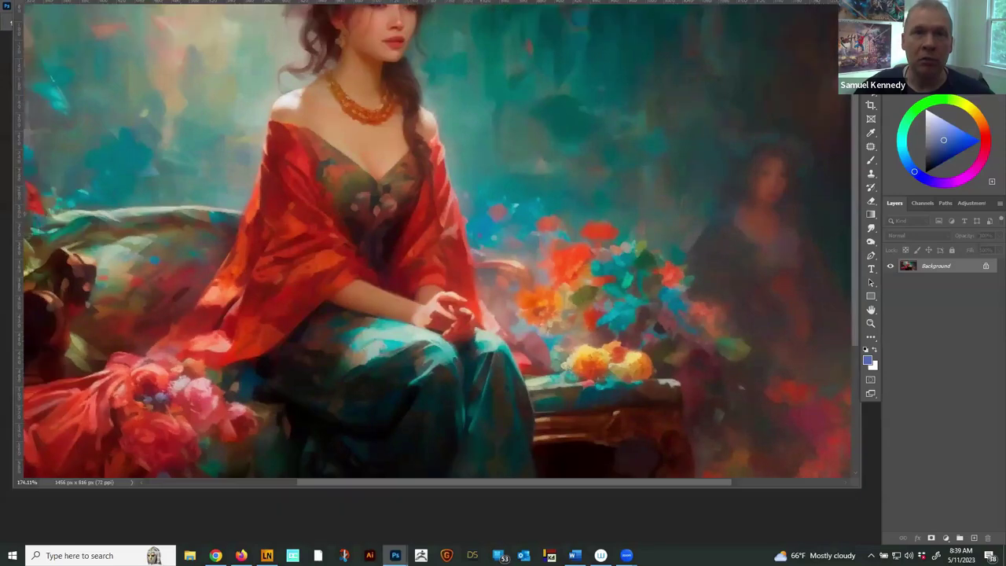
pyautogui.press('f')
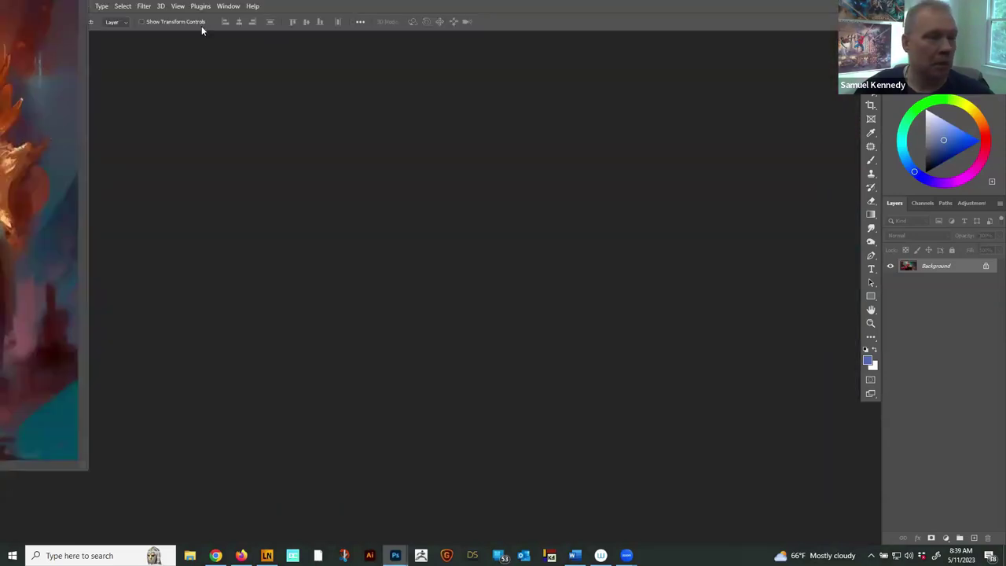
pyautogui.press('f')
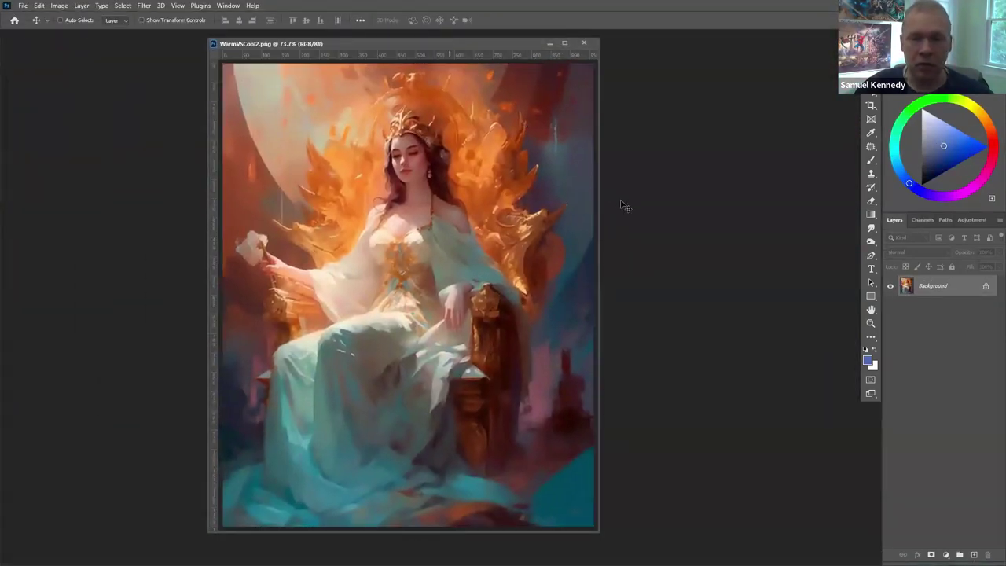
# Examine the enthroned queen's face, orange throne, pale gown and blue background in WarmVSCool2.png
pyautogui.moveTo(620, 271); pyautogui.dragTo(645, 282)
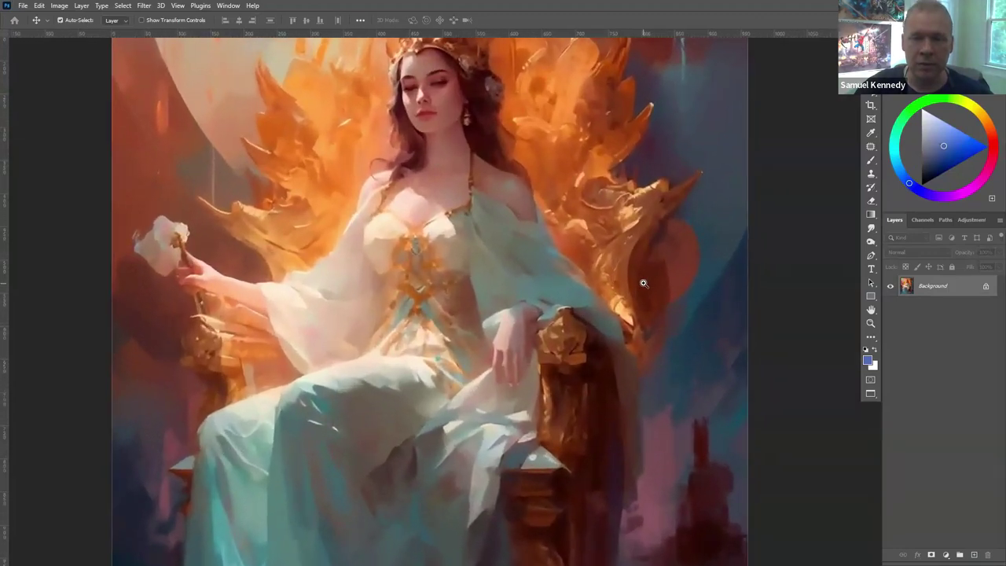
pyautogui.moveTo(584, 197); pyautogui.dragTo(613, 289)
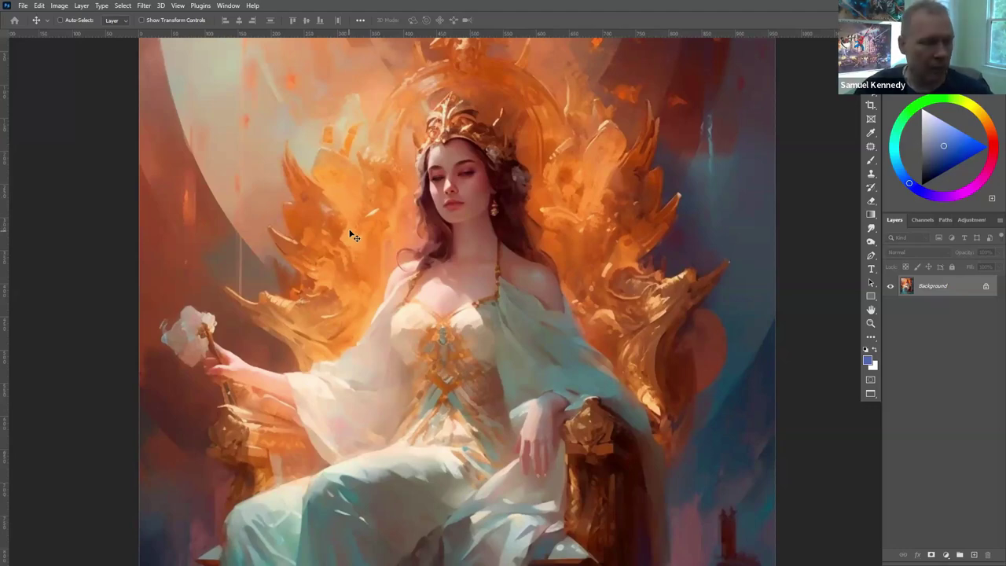
pyautogui.hotkey('ctrl', '-')
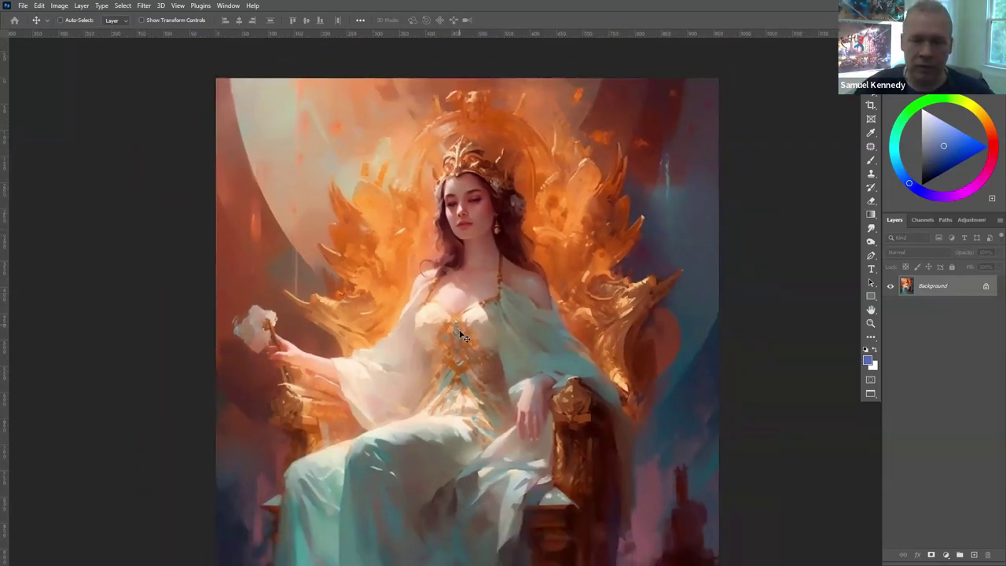
pyautogui.moveTo(522, 415)
pyautogui.mouseDown()
pyautogui.moveTo(470, 237)
pyautogui.moveTo(434, 380)
pyautogui.moveTo(383, 382)
pyautogui.moveTo(395, 348)
pyautogui.moveTo(409, 359)
pyautogui.mouseUp()
pyautogui.press('h')
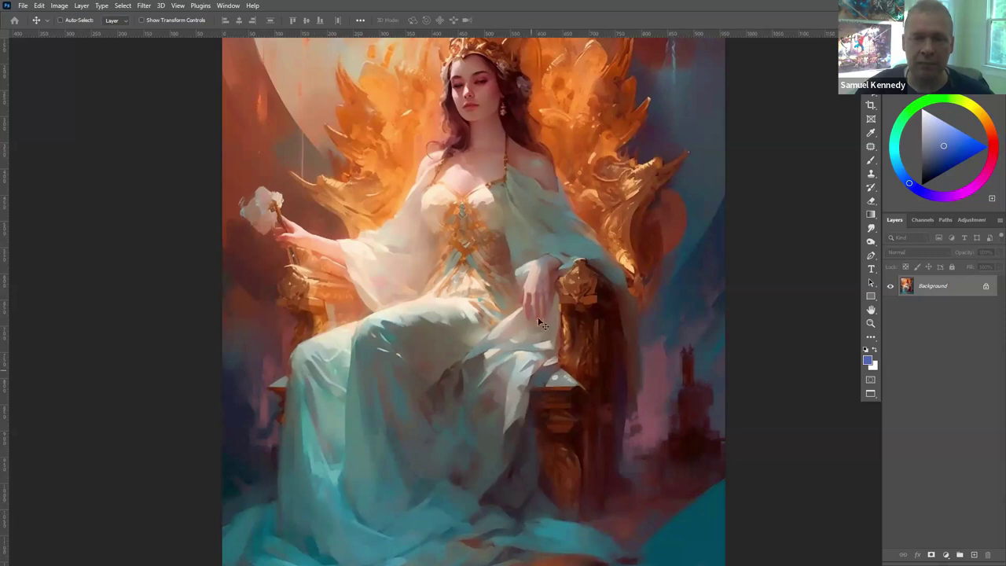
pyautogui.moveTo(548, 229); pyautogui.dragTo(554, 271)
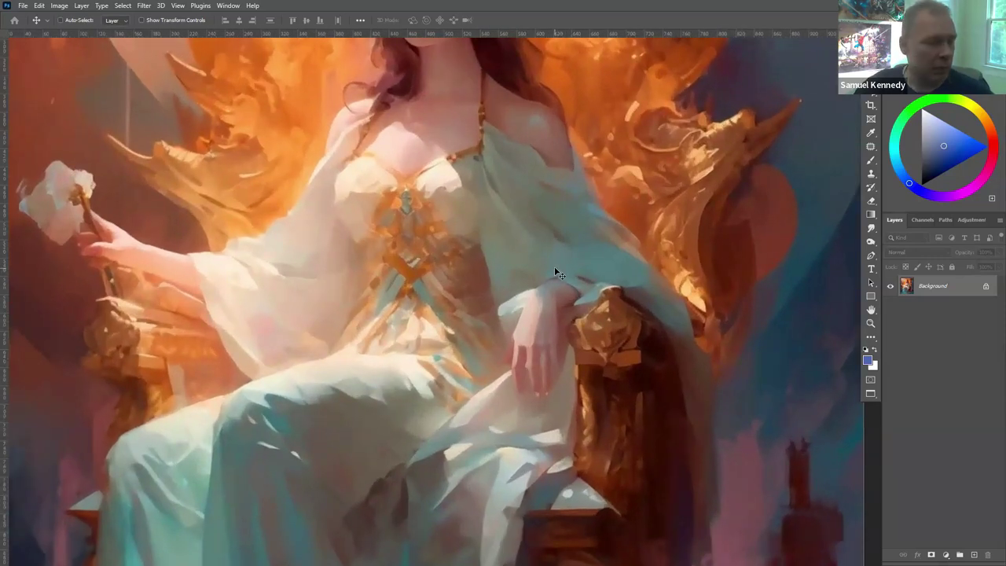
pyautogui.hotkey('ctrl', '0')
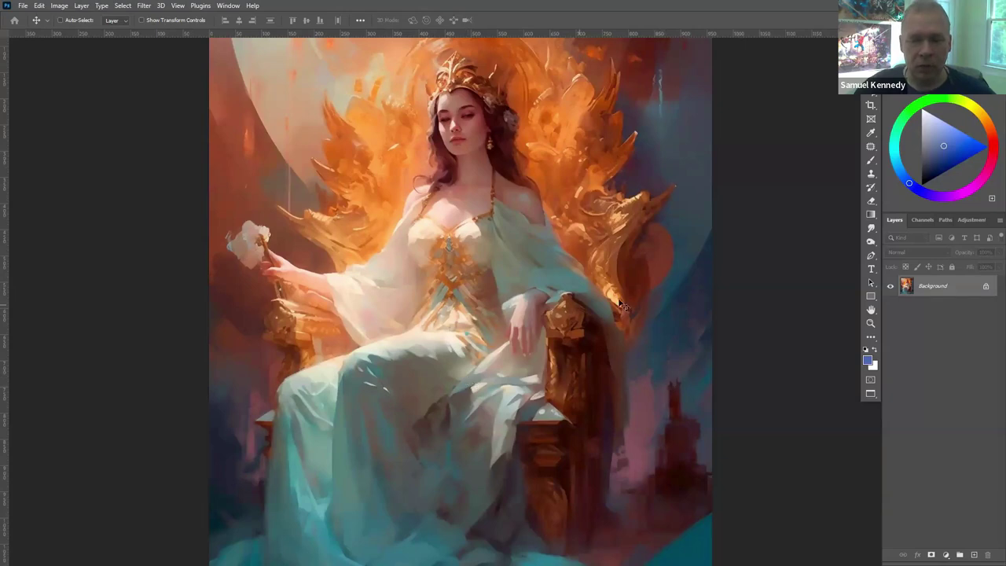
pyautogui.moveTo(568, 209); pyautogui.dragTo(531, 243)
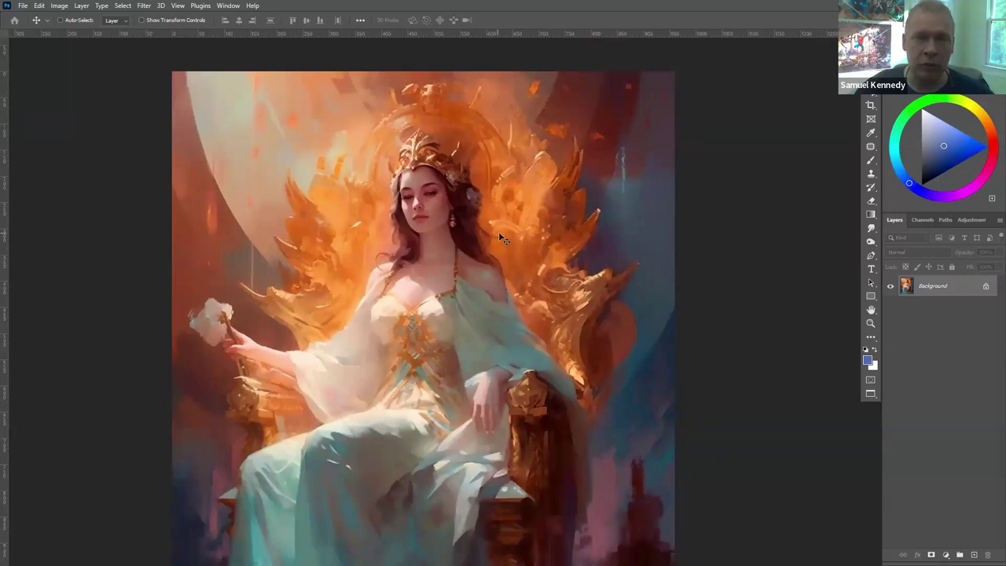
pyautogui.hotkey('ctrl', '-')
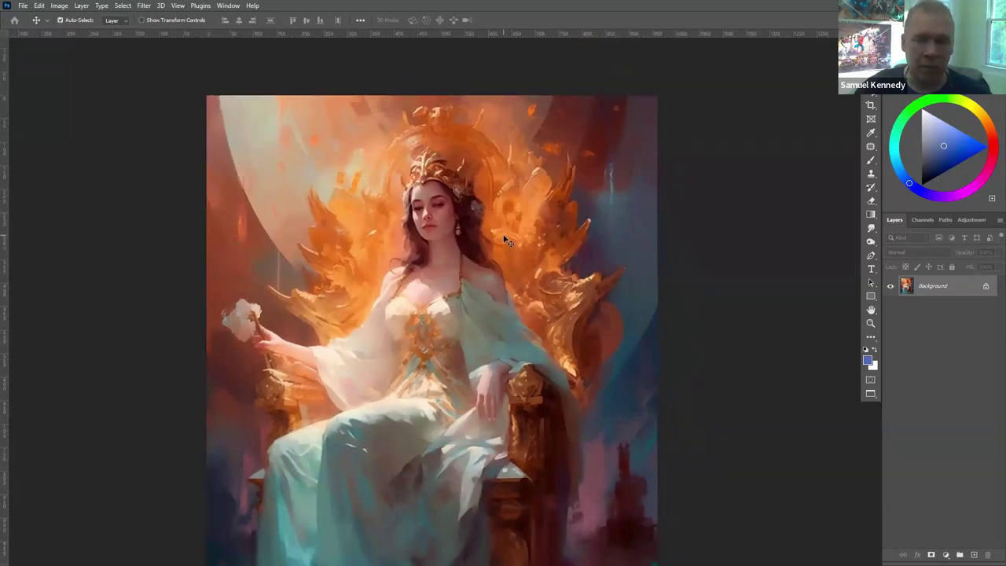
pyautogui.moveTo(426, 475); pyautogui.dragTo(415, 437)
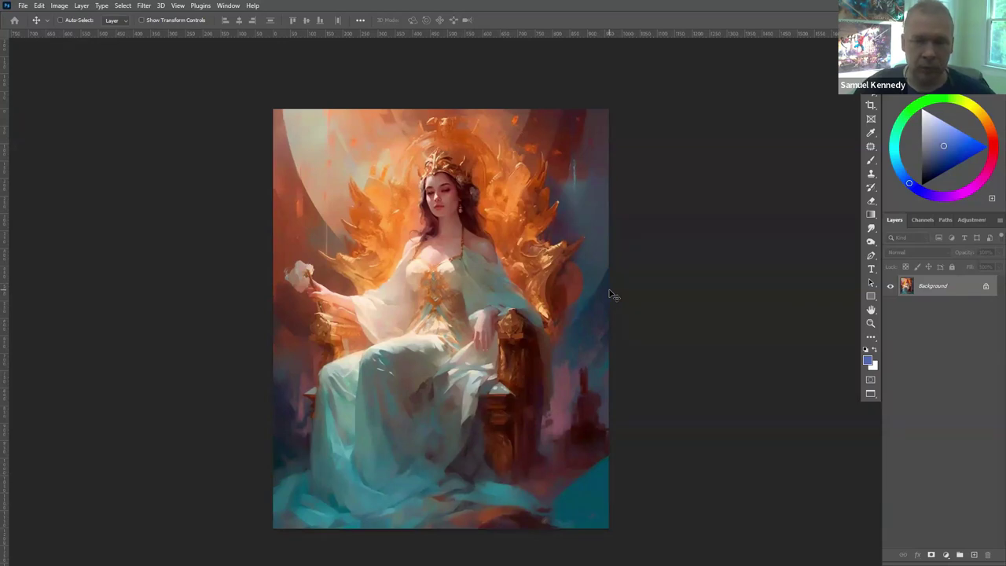
# Leave full-screen view, move WarmVSCool2.png out of the workspace and bring WarmVSCool1.png back, fitted to its window
pyautogui.press('f')
pyautogui.press('f')
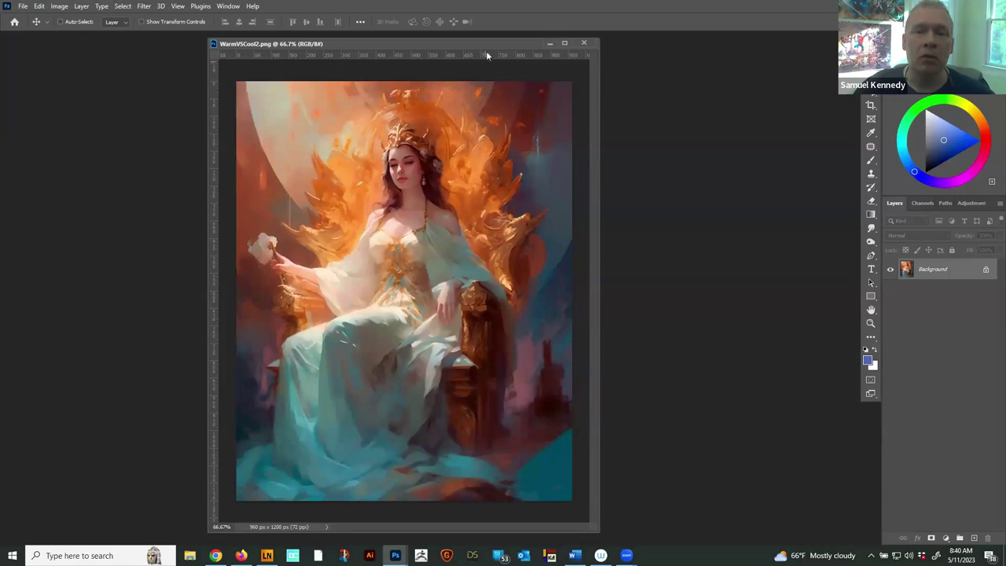
pyautogui.moveTo(488, 44); pyautogui.dragTo(669, 0)
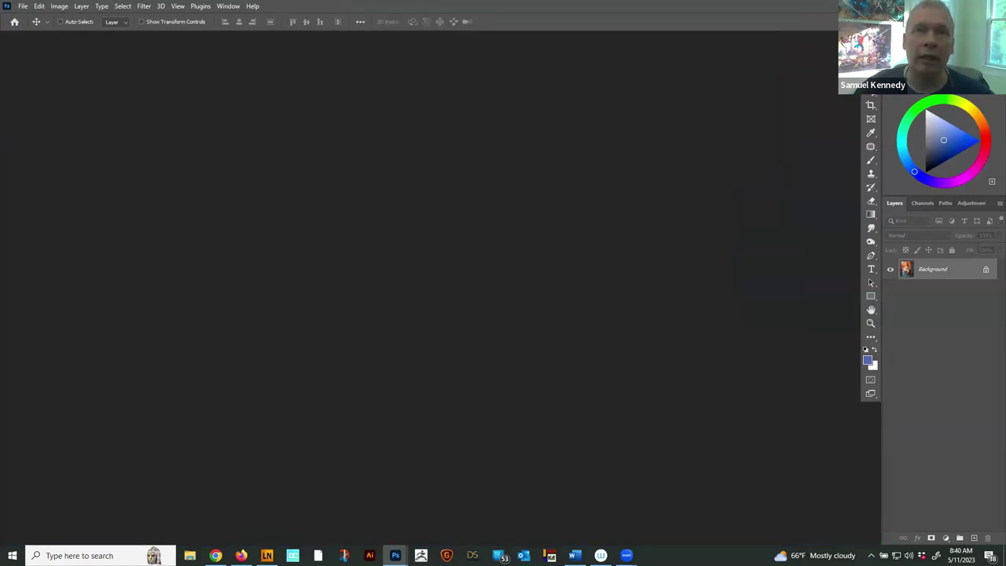
pyautogui.moveTo(440, 0); pyautogui.dragTo(350, 41)
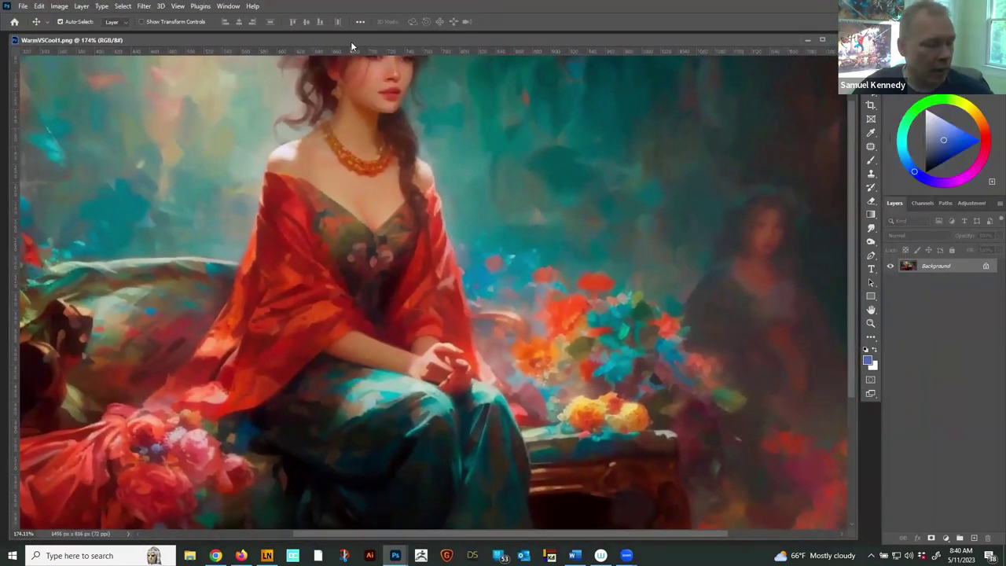
pyautogui.hotkey('ctrl', '0')
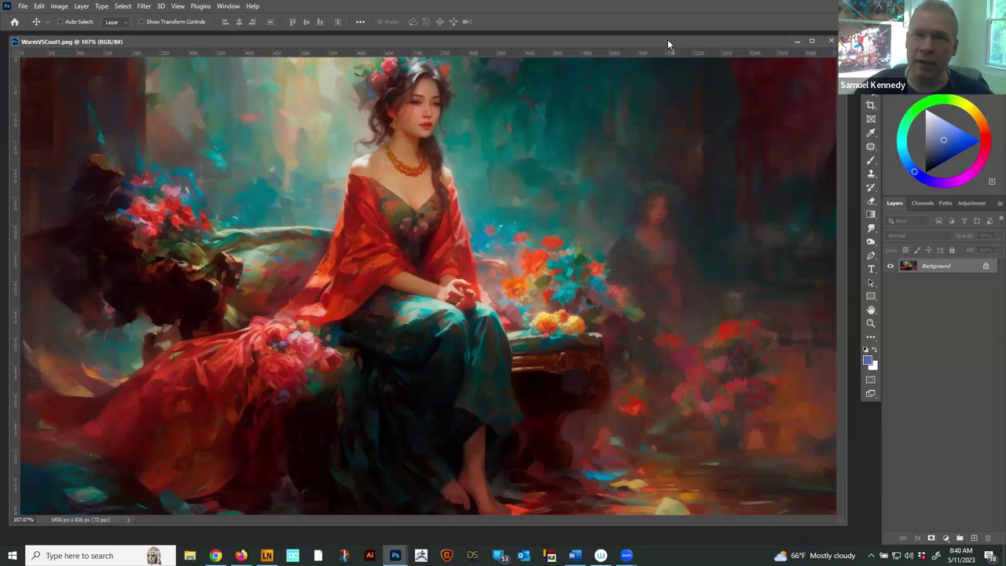
# Replace WarmVSCool1.png in the workspace with Warm2.png and show it enlarged in full-screen view
pyautogui.moveTo(665, 42); pyautogui.dragTo(654, 0)
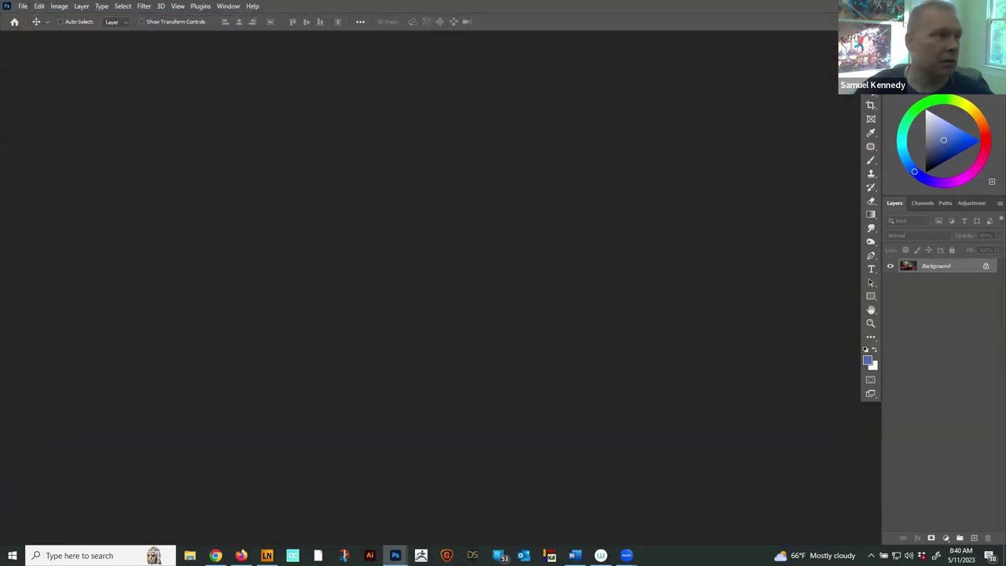
pyautogui.moveTo(653, 4); pyautogui.dragTo(492, 175)
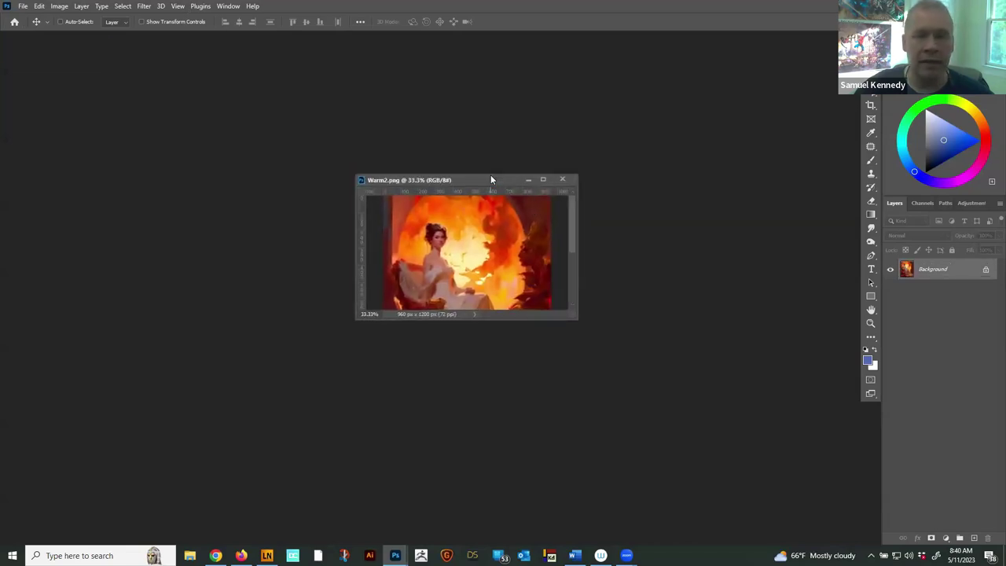
pyautogui.press('f')
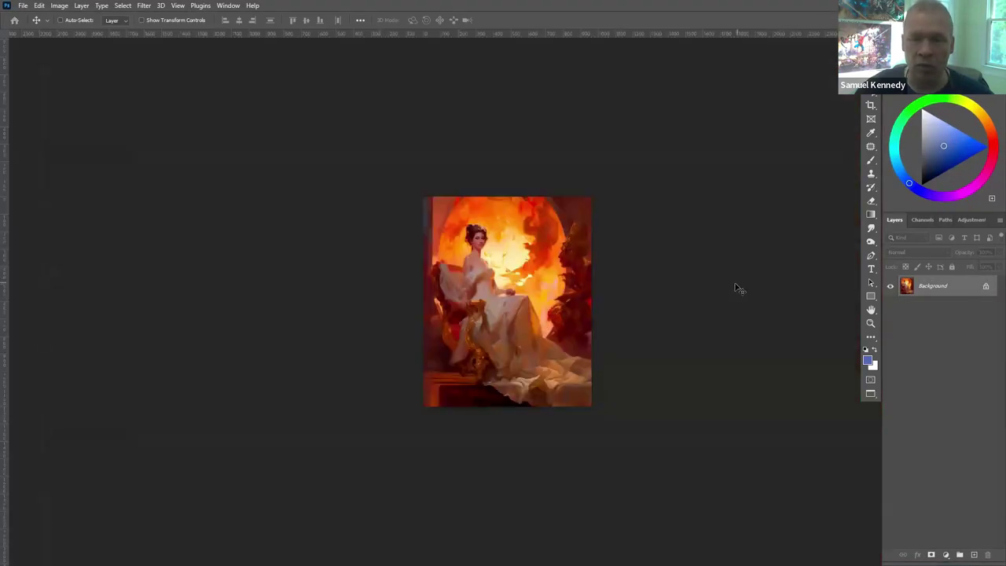
pyautogui.hotkey('ctrl', '+')
pyautogui.hotkey('ctrl', '+')
pyautogui.hotkey('ctrl', '+')
pyautogui.hotkey('ctrl', '+')
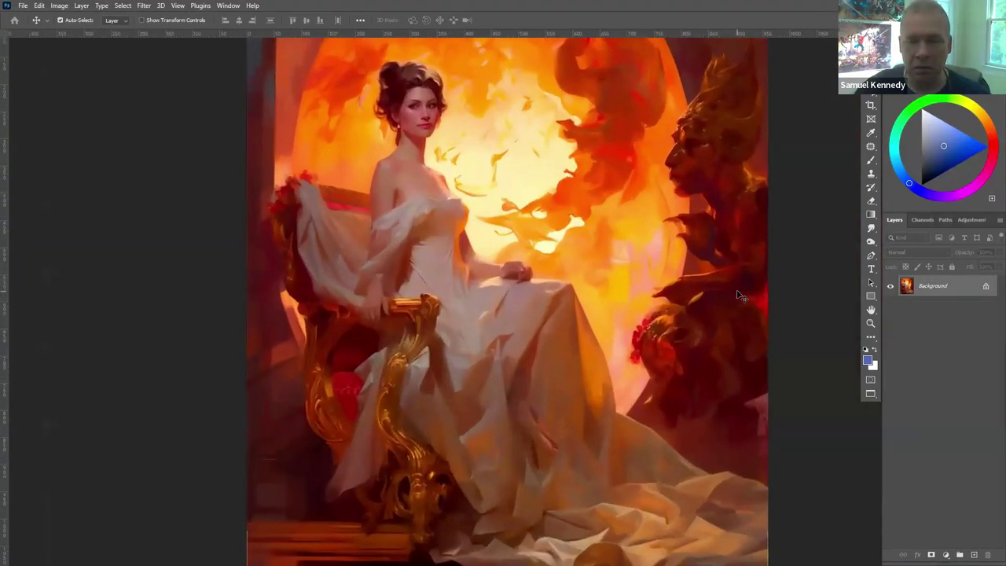
# Examine the seated woman, her white dress and the glowing orange background in Warm2.png
pyautogui.scroll(-4, 674, 419)
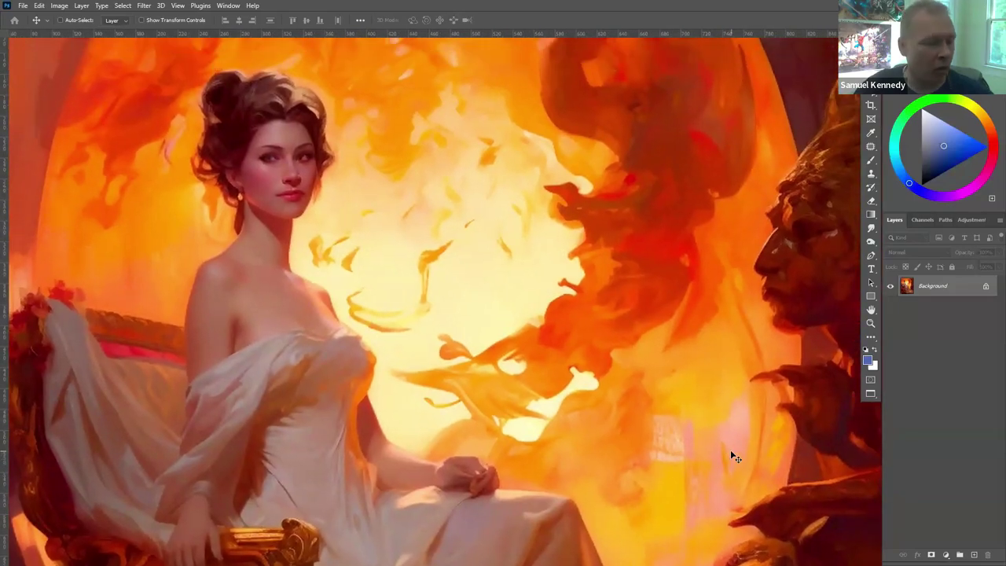
pyautogui.hotkey('ctrl', '-')
pyautogui.moveTo(605, 493); pyautogui.dragTo(585, 397)
pyautogui.scroll(3, 585, 395)
pyautogui.scroll(1, 569, 269)
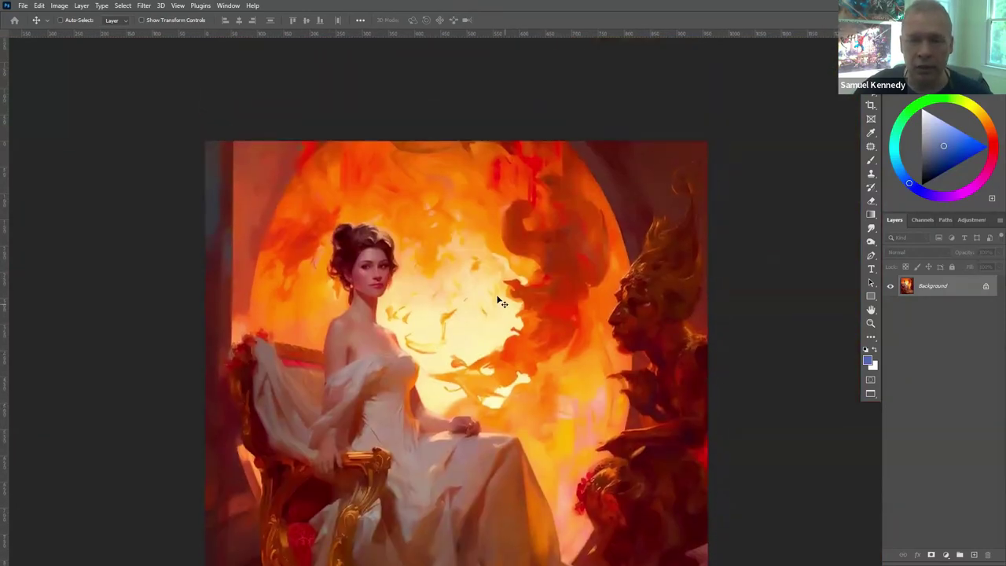
pyautogui.scroll(5, 503, 305)
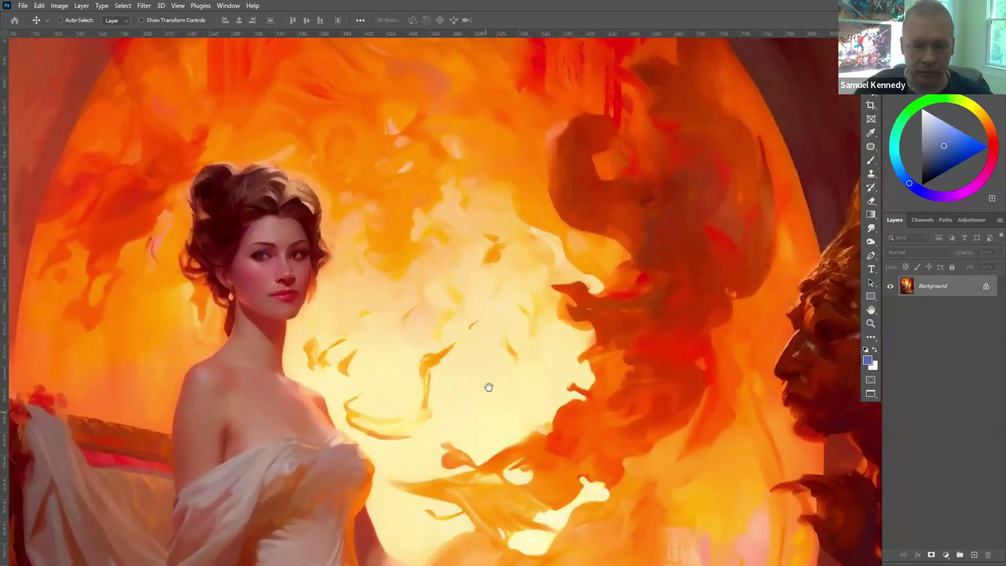
pyautogui.moveTo(485, 412); pyautogui.dragTo(505, 225)
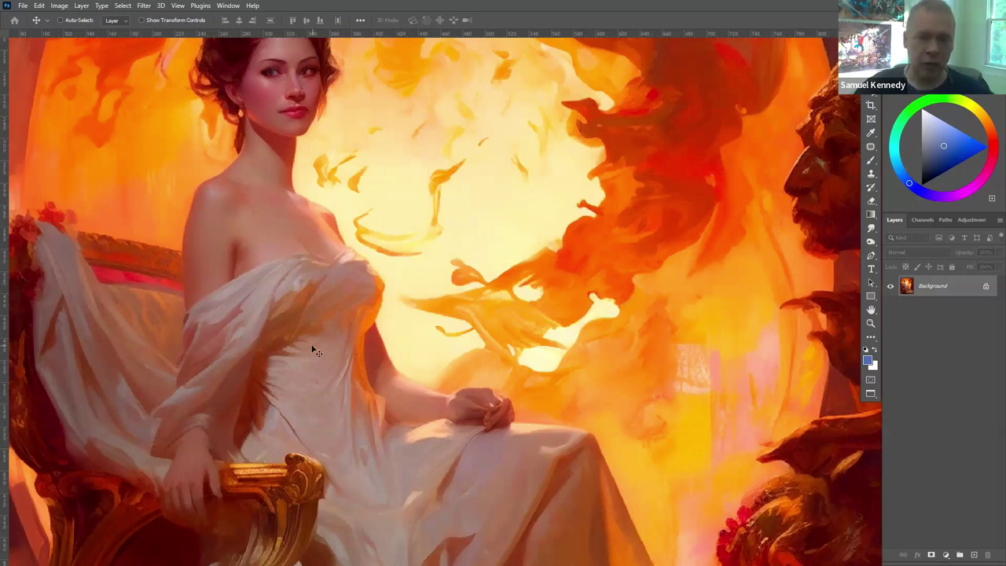
# Compare the woman and fiery background of Warm2.png up close and as a whole composition
pyautogui.scroll(-5, 332, 400)
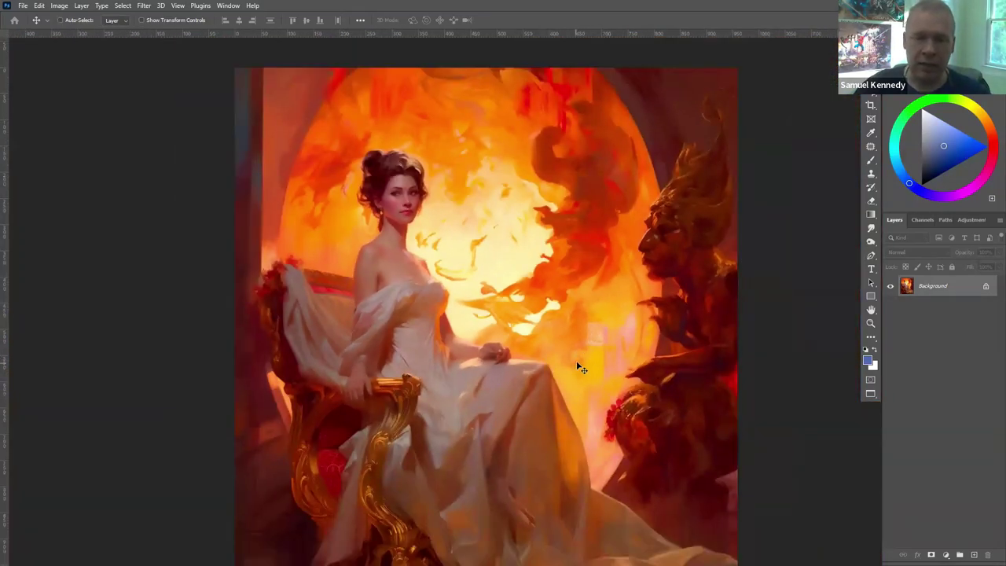
pyautogui.scroll(3, 578, 367)
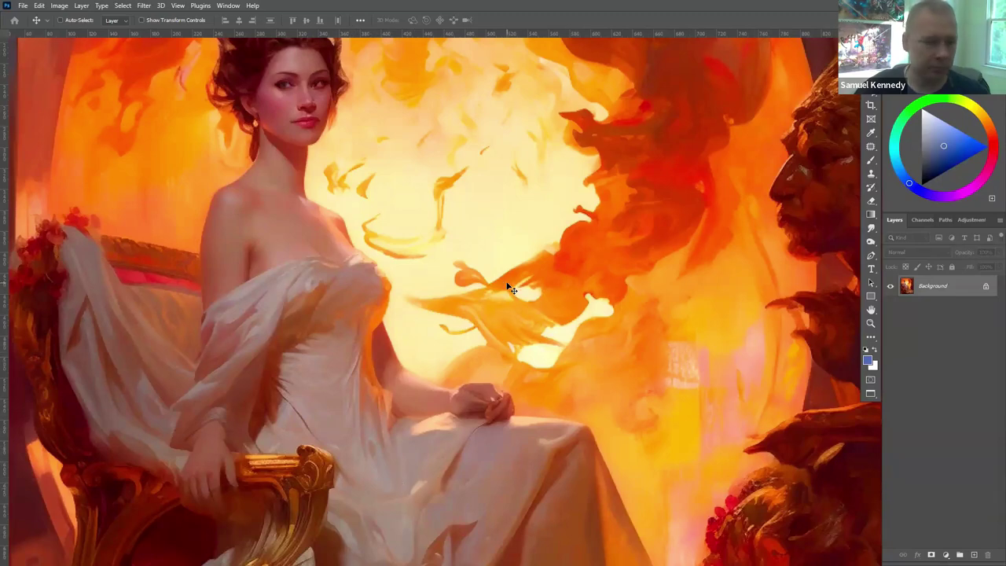
pyautogui.scroll(-3, 566, 254)
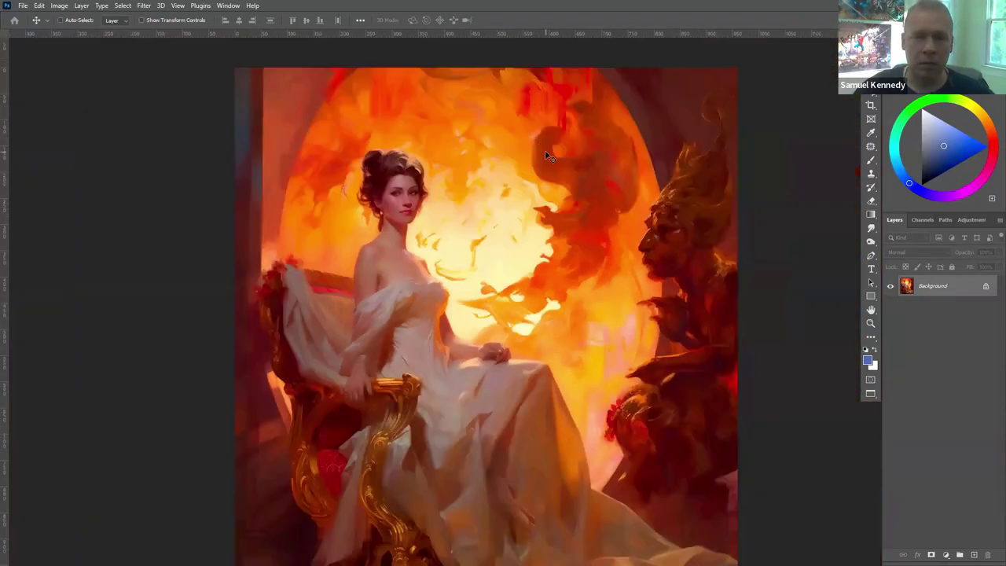
# Leave full-screen view and move Warm2.png out of the workspace
pyautogui.press('f')
pyautogui.press('f')
pyautogui.press('f')
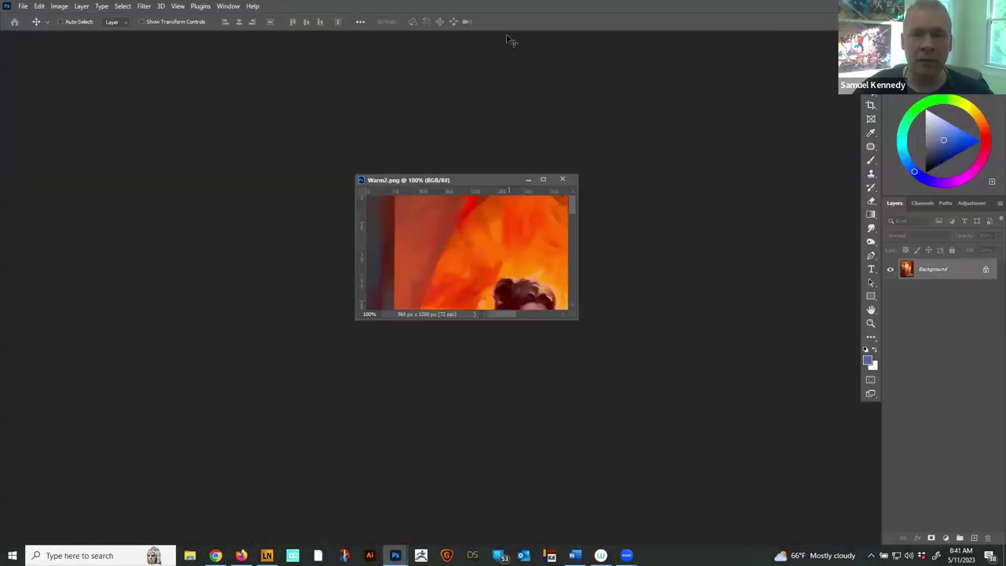
pyautogui.moveTo(464, 178); pyautogui.dragTo(0, 78)
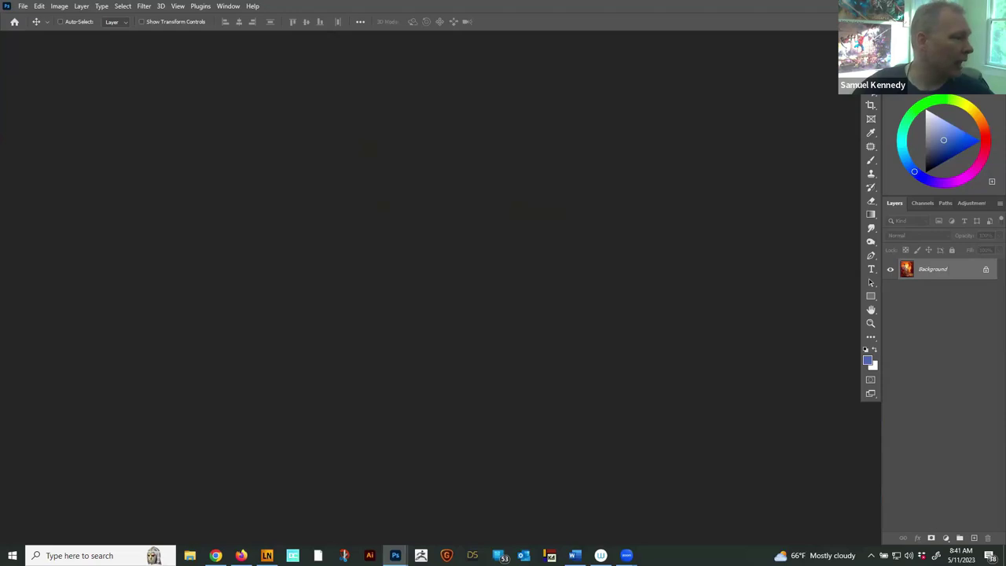
# Bring Cool.png into the workspace and show the woman in the teal kimono enlarged in full-screen view
pyautogui.moveTo(0, 95); pyautogui.dragTo(368, 152)
pyautogui.press('f')
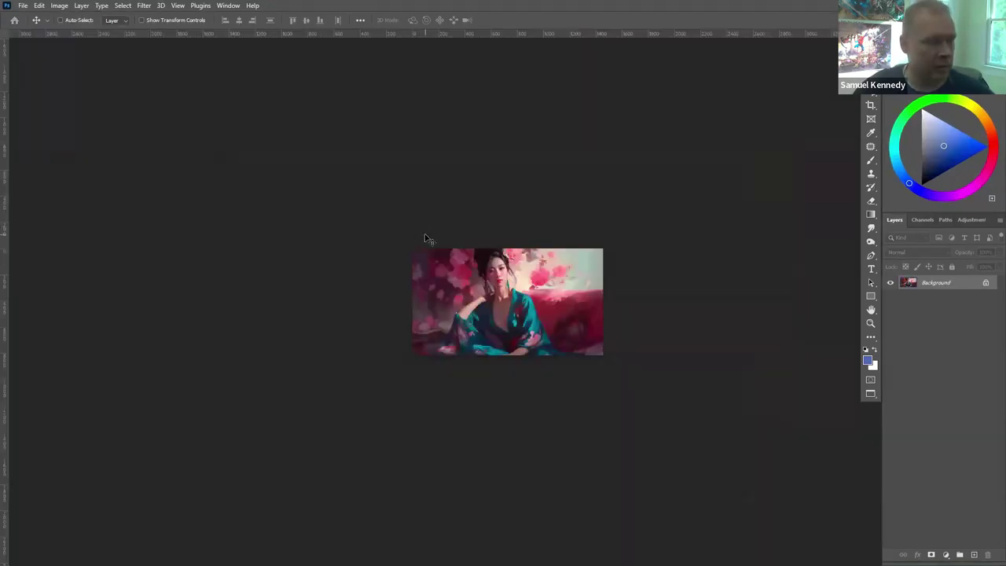
pyautogui.hotkey('ctrl', '+')
pyautogui.hotkey('ctrl', '+')
pyautogui.hotkey('ctrl', '+')
pyautogui.hotkey('ctrl', '+')
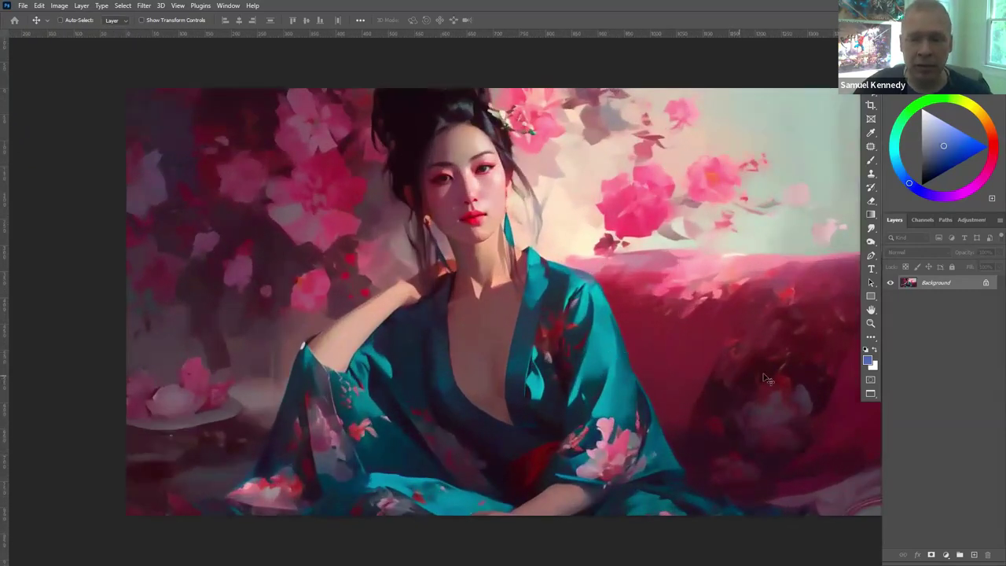
pyautogui.moveTo(743, 384); pyautogui.dragTo(676, 375)
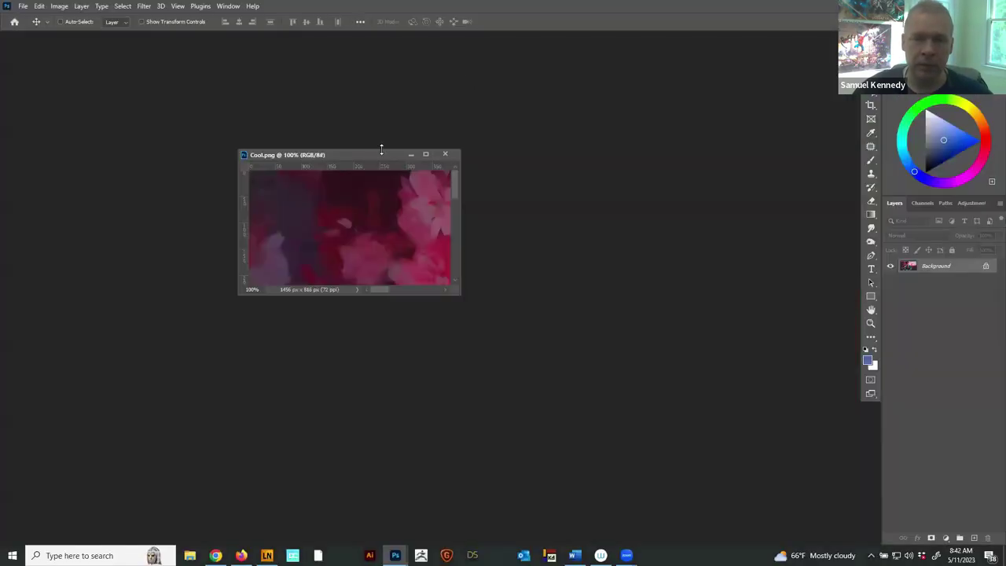
# Replace Cool.png in the workspace with GrayCircle.psb, enlarge its window and show the circle enlarged in full-screen view
pyautogui.moveTo(375, 153); pyautogui.dragTo(389, 0)
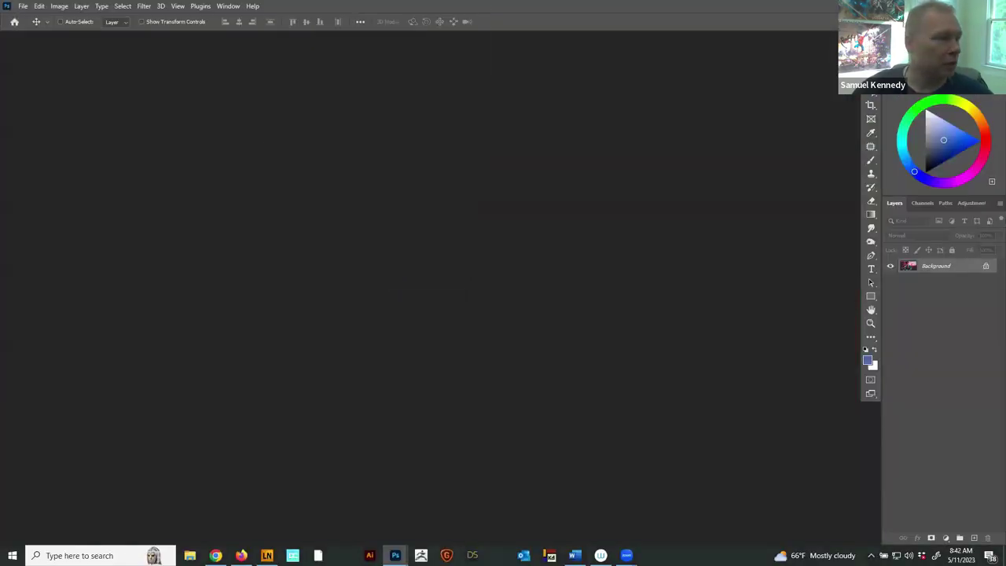
pyautogui.moveTo(0, 109); pyautogui.dragTo(397, 91)
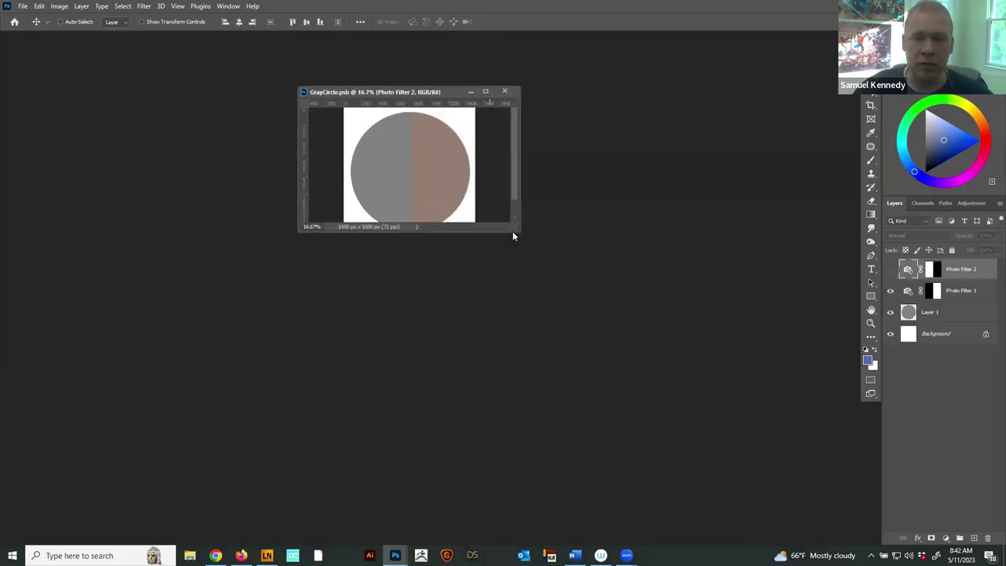
pyautogui.moveTo(517, 231); pyautogui.dragTo(723, 452)
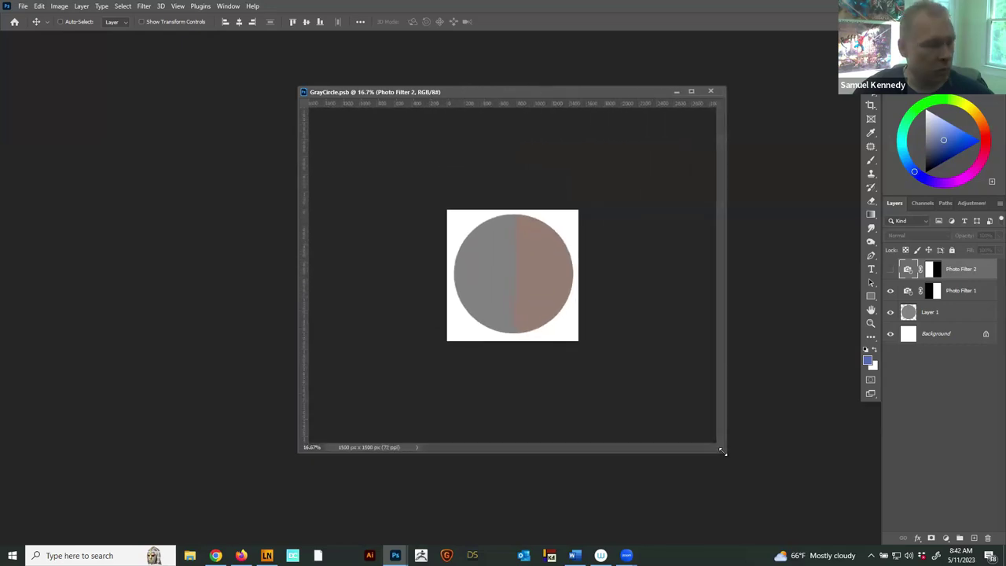
pyautogui.hotkey('ctrl', '+')
pyautogui.hotkey('ctrl', '+')
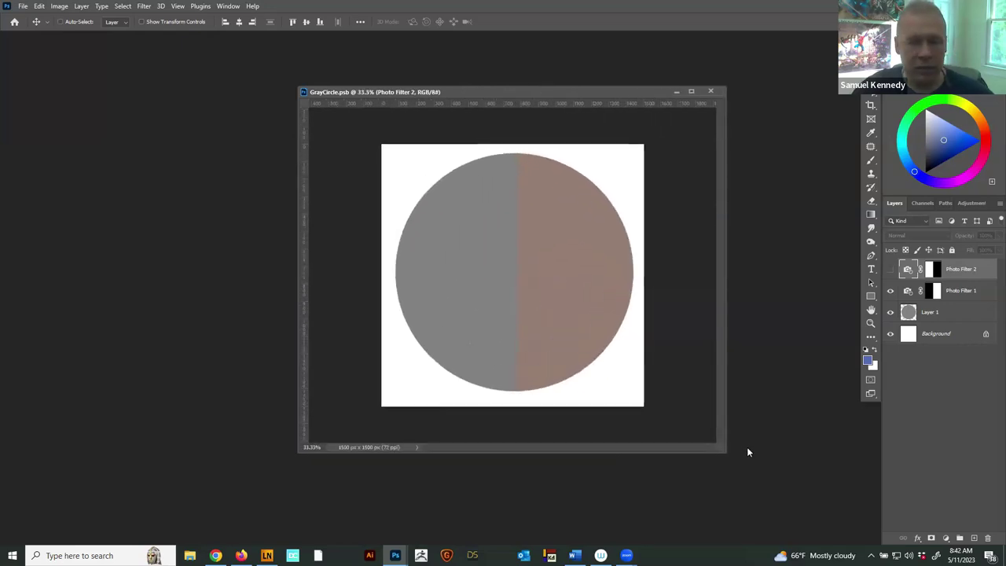
pyautogui.hotkey('ctrl', '+')
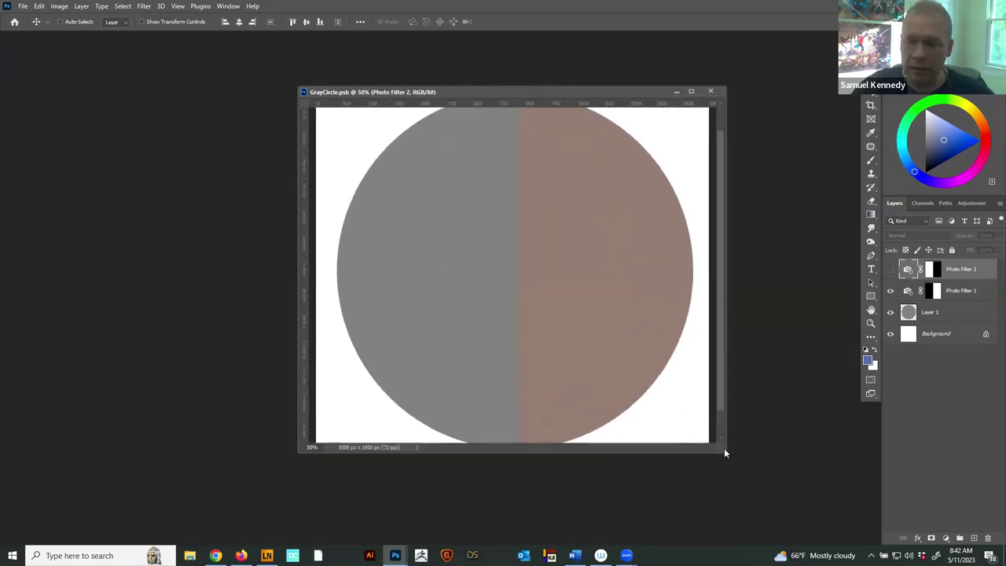
pyautogui.press('f')
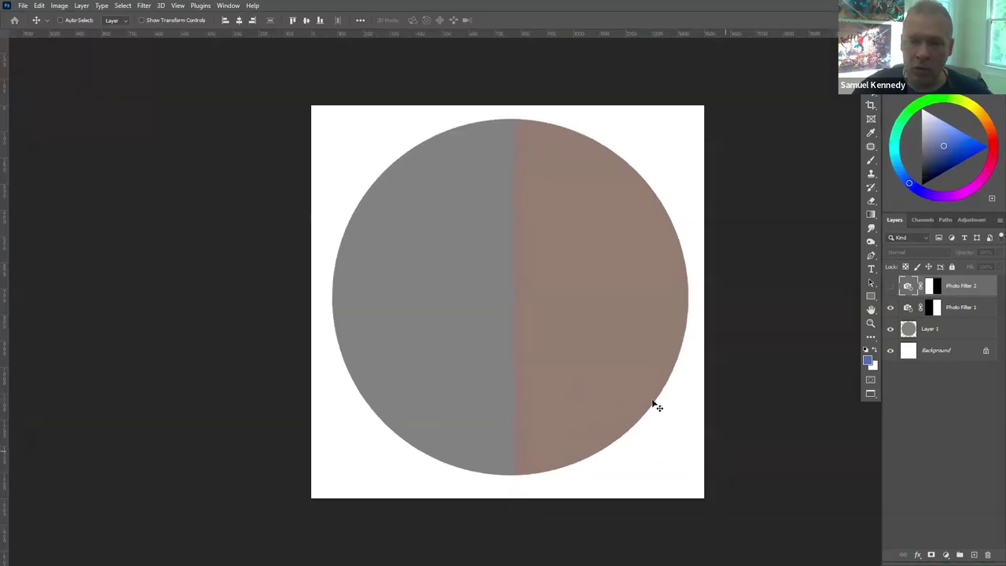
pyautogui.hotkey('ctrl', '+')
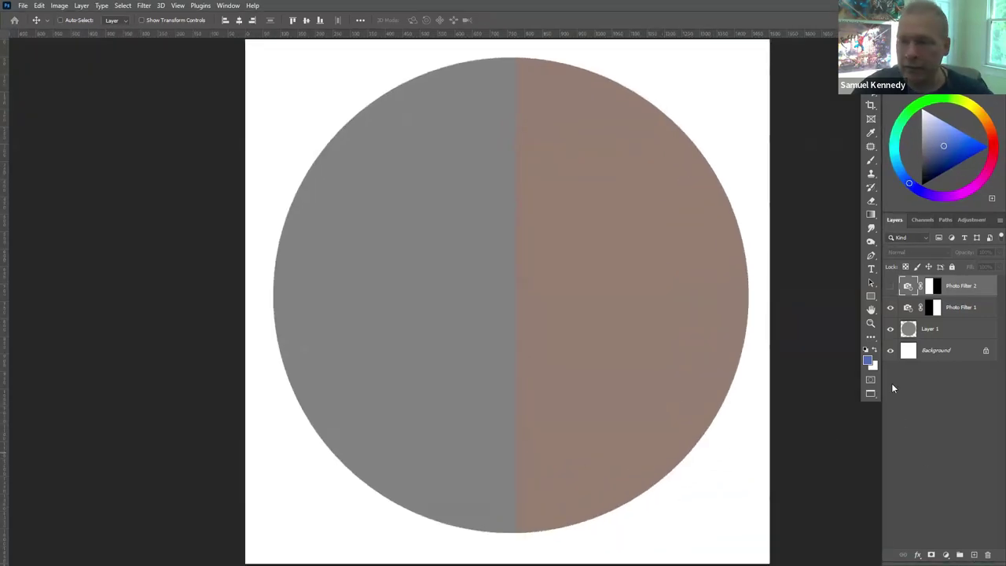
# Hide and reshow the Photo Filter 1 layer to compare the circle's warm half with the plain gray
pyautogui.click(890, 308)
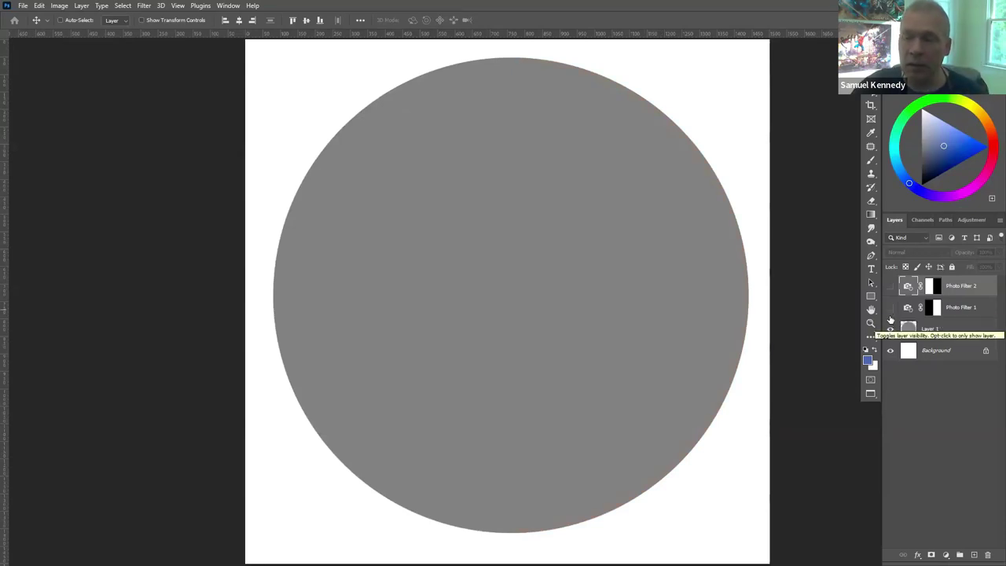
pyautogui.click(891, 308)
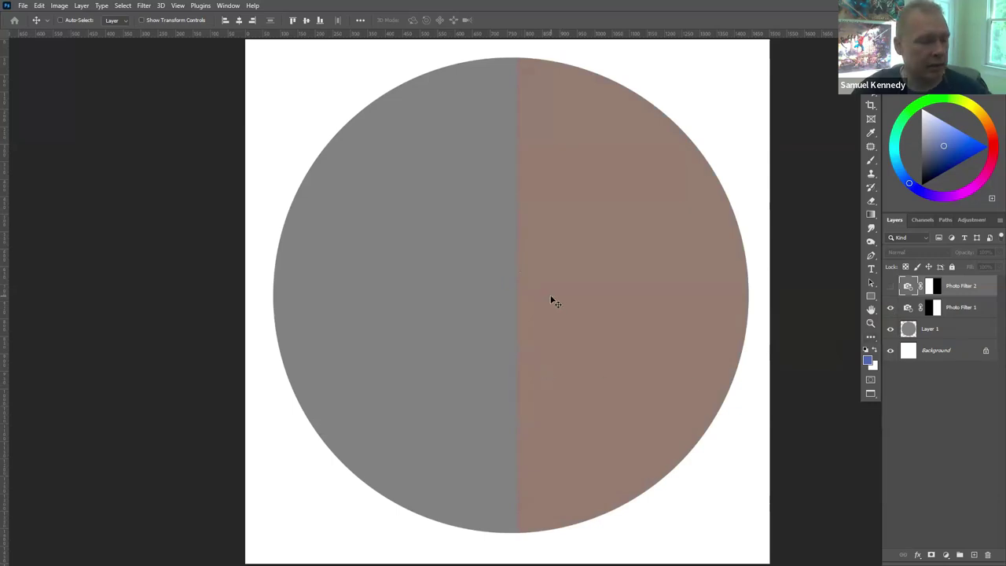
pyautogui.hotkey('ctrl', '+')
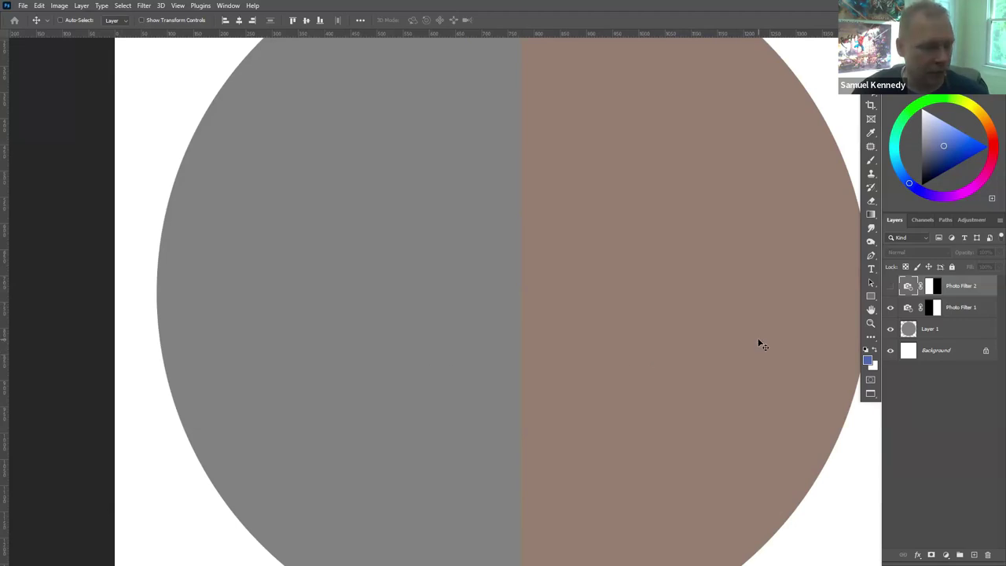
pyautogui.hotkey('ctrl', '-')
# Turn on the Photo Filter 2 layer and hide Photo Filter 1 to compare the cool half with plain gray
pyautogui.click(891, 286)
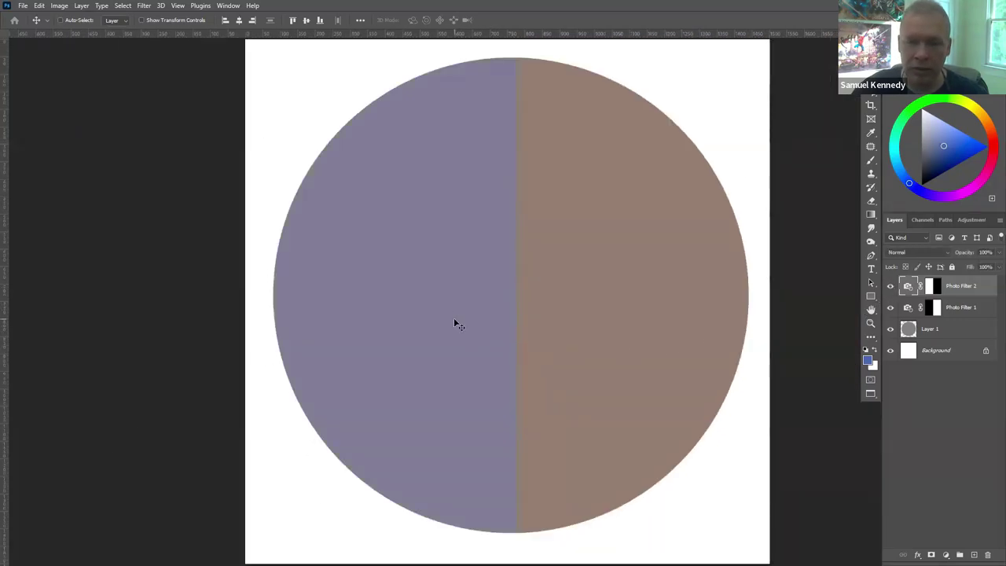
pyautogui.click(891, 308)
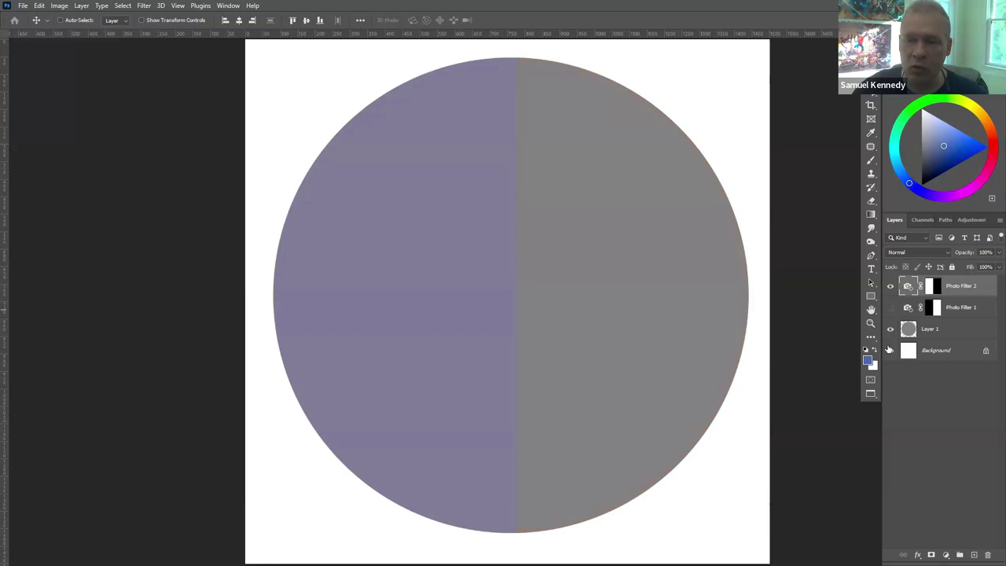
pyautogui.click(891, 287)
pyautogui.hotkey('ctrl', '+')
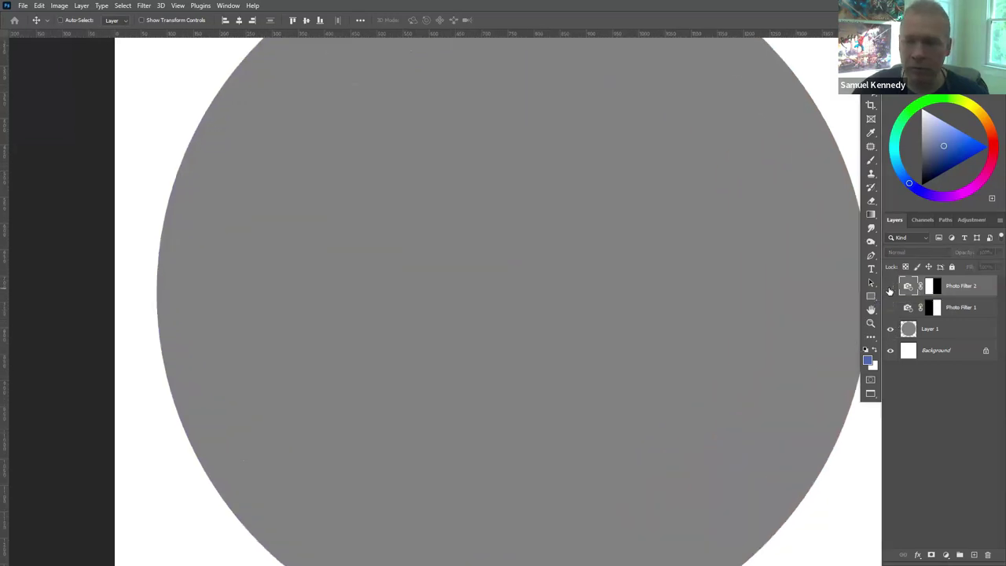
pyautogui.click(891, 287)
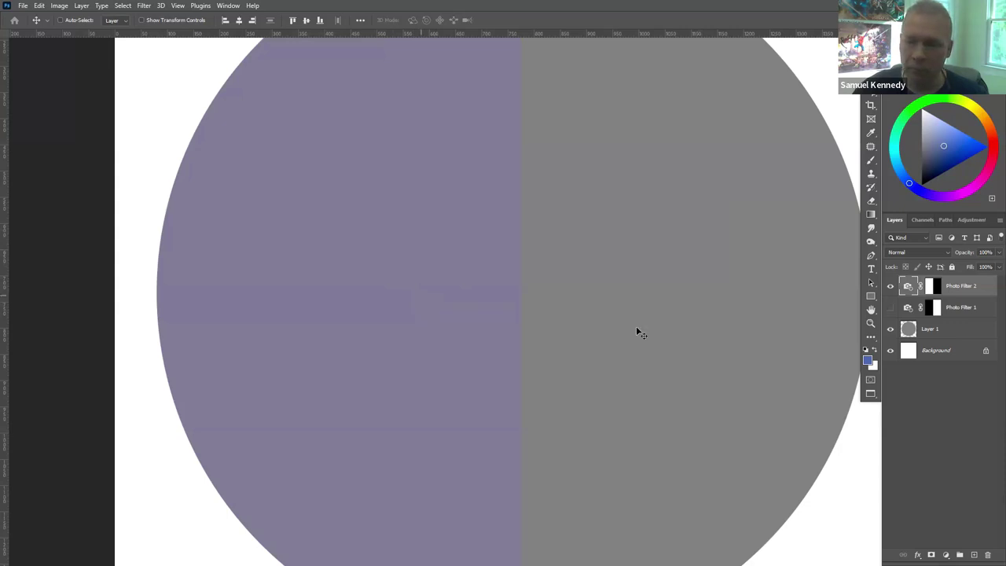
pyautogui.hotkey('ctrl', '0')
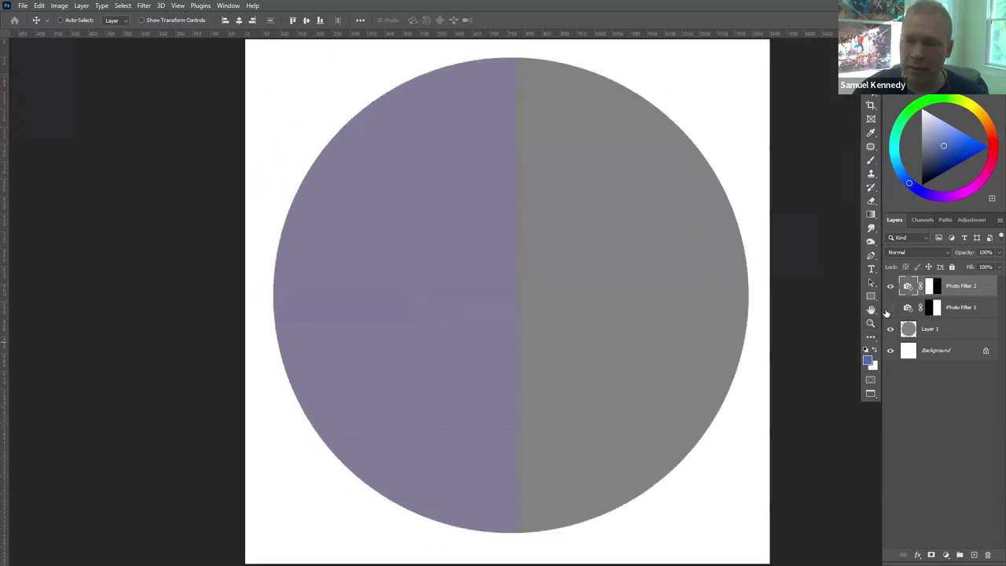
# Show the Photo Filter 1 layer again and compare the circle's cool and warm halves side by side
pyautogui.click(891, 308)
pyautogui.hotkey('ctrl', '+')
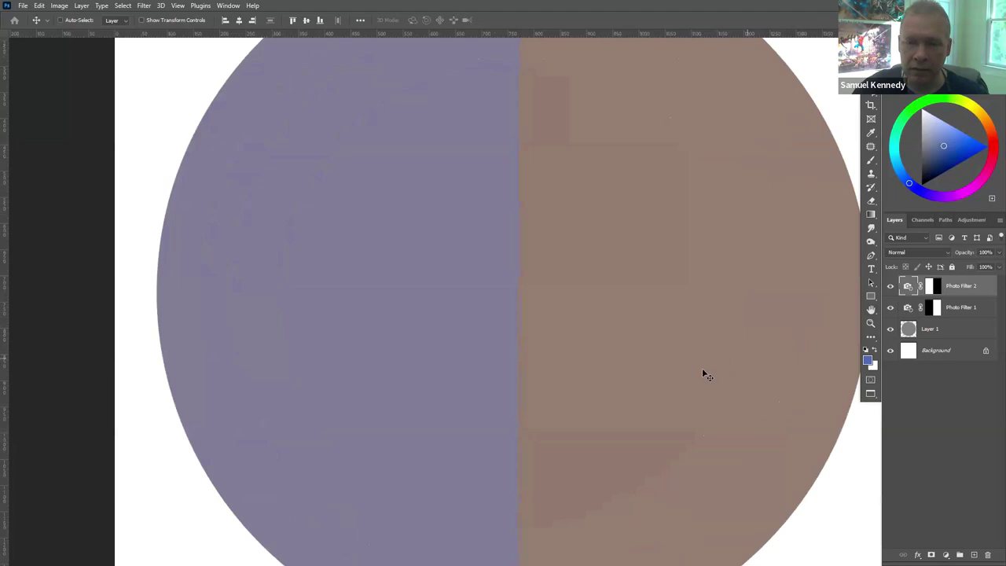
pyautogui.hotkey('ctrl', '+')
pyautogui.hotkey('ctrl', '-')
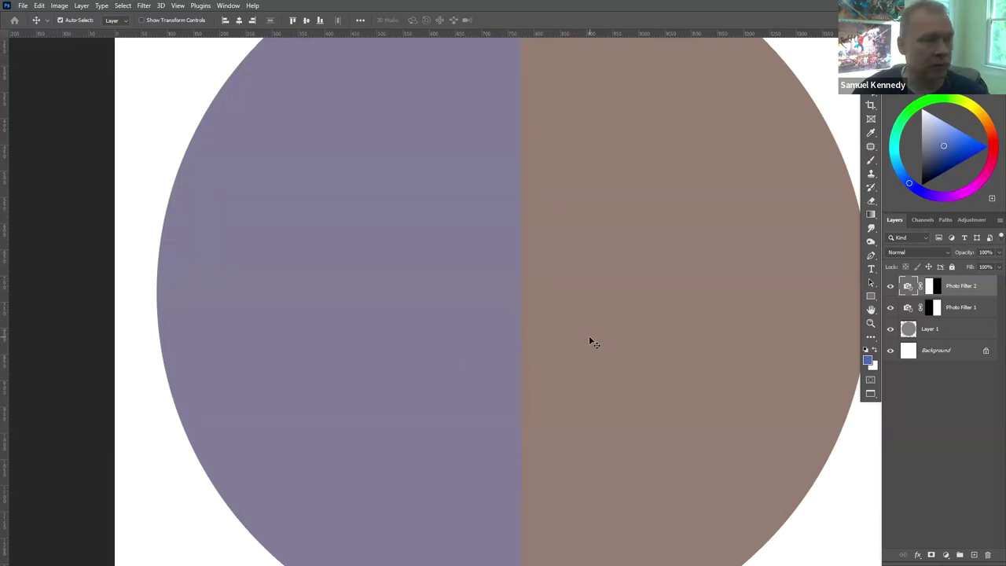
pyautogui.hotkey('ctrl', '-')
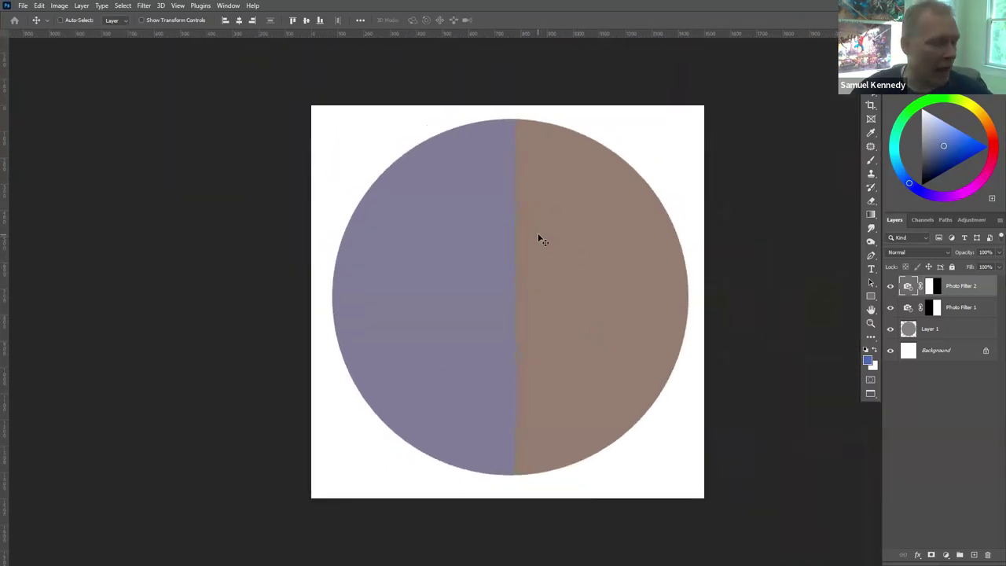
# Replace GrayCircle.psb in the workspace with Separation1.png, enlarge its window and show it enlarged in full-screen view on black
pyautogui.press('f')
pyautogui.press('f')
pyautogui.press('f')
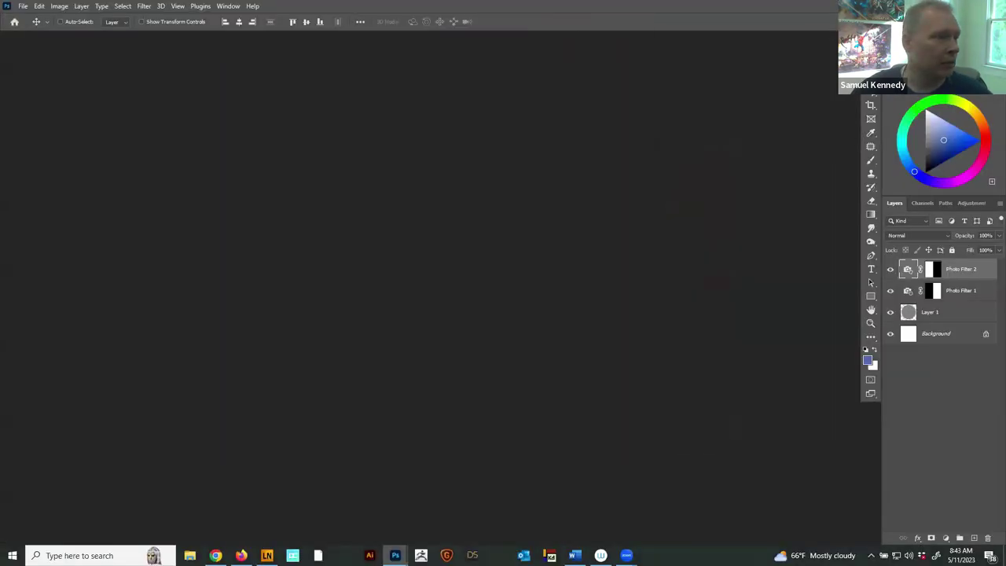
pyautogui.moveTo(139, 186); pyautogui.dragTo(177, 68)
pyautogui.moveTo(324, 207); pyautogui.dragTo(759, 474)
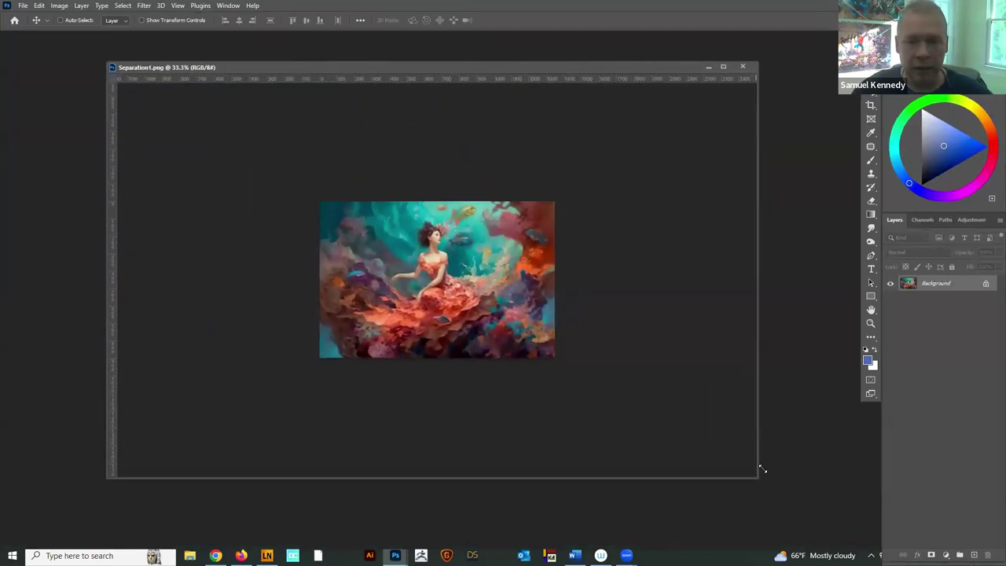
pyautogui.press('f')
pyautogui.hotkey('ctrl', '+')
pyautogui.hotkey('ctrl', '+')
pyautogui.hotkey('ctrl', '+')
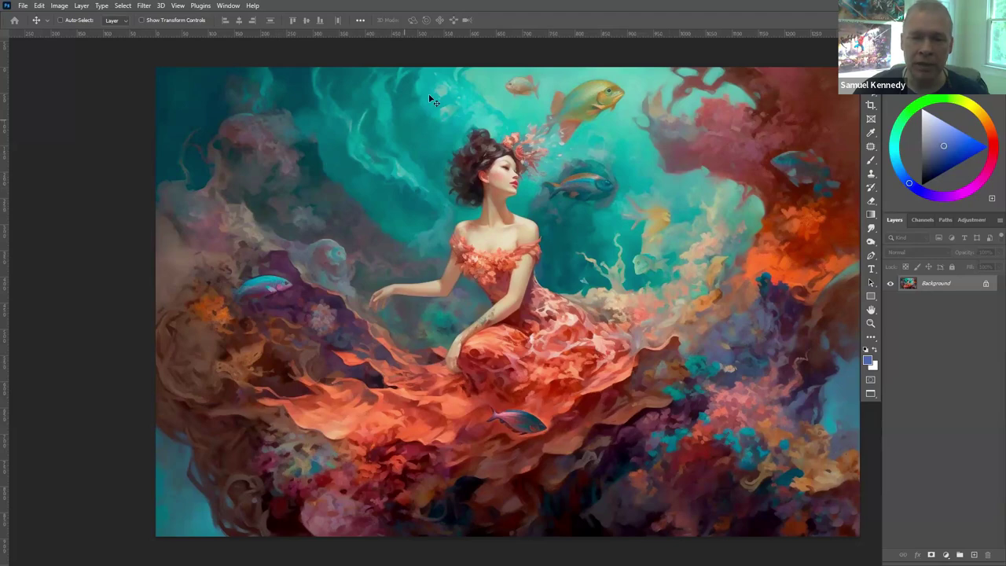
pyautogui.press('f')
pyautogui.press('f')
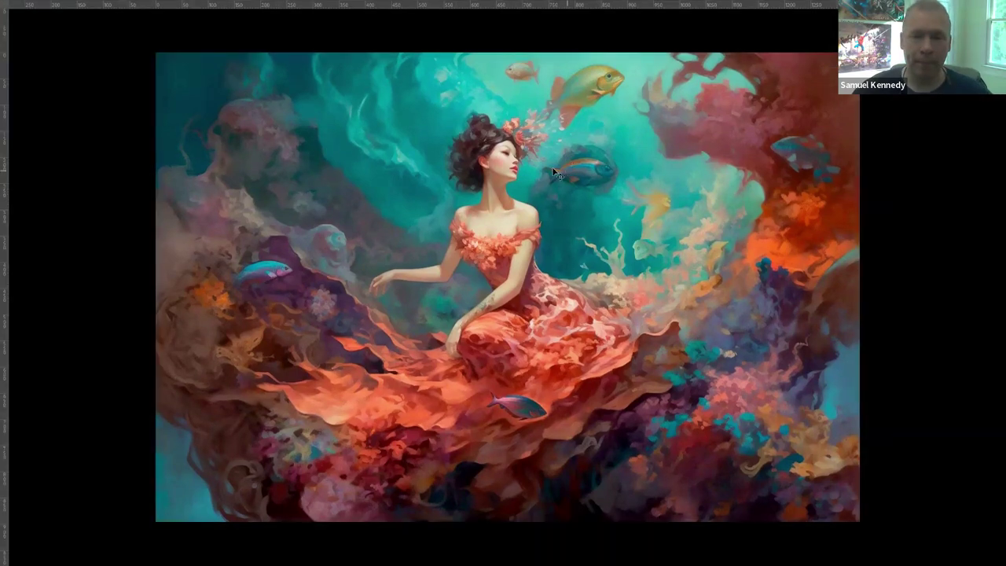
# Leave full-screen view, move Separation1.png out of the workspace and bring Landscape2.png in
pyautogui.press('f')
pyautogui.moveTo(404, 72); pyautogui.dragTo(414, 0)
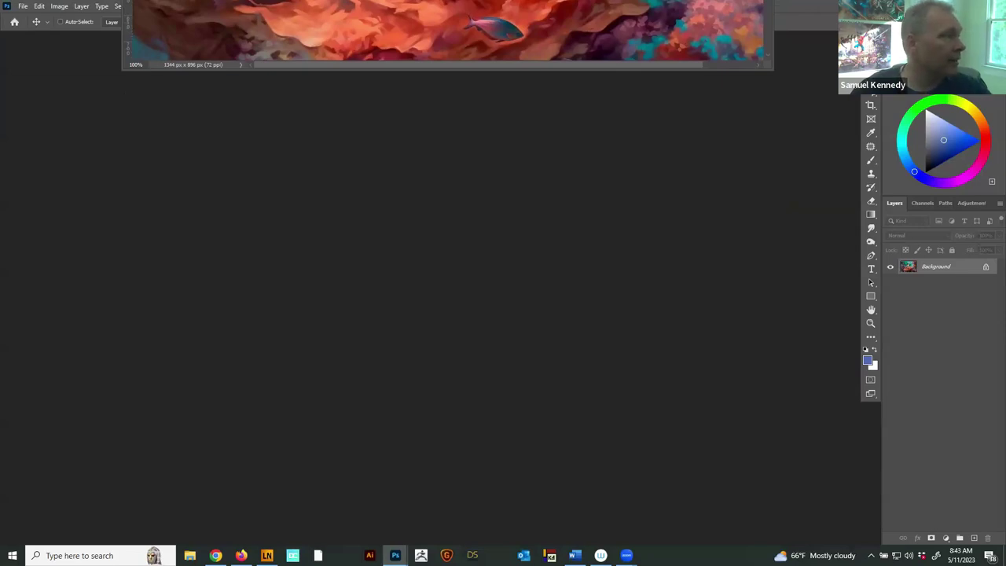
pyautogui.moveTo(393, 273); pyautogui.dragTo(408, 191)
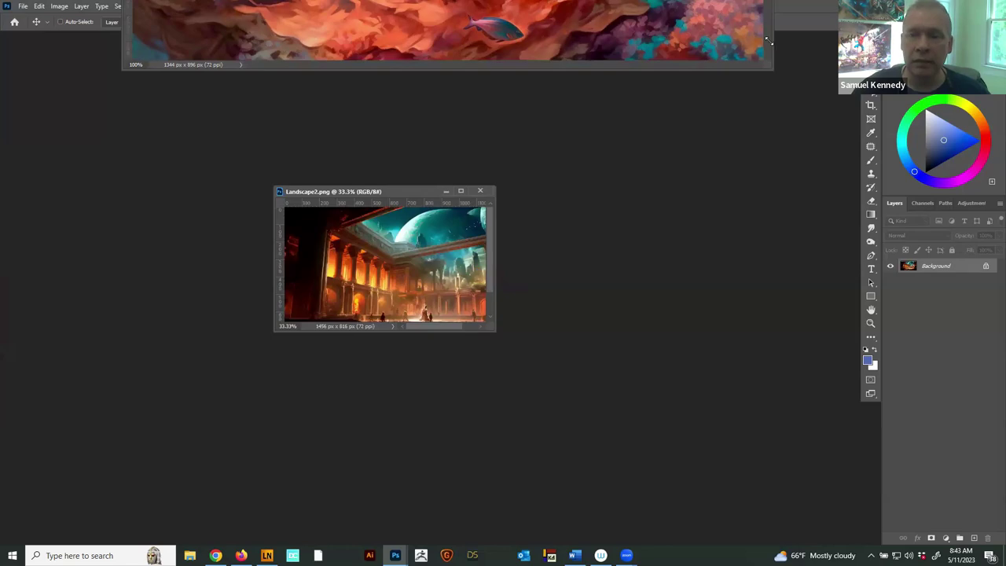
pyautogui.moveTo(772, 65); pyautogui.dragTo(755, 2)
# Maximize the Landscape2.png window and enlarge the painting to 100%
pyautogui.click(461, 191)
pyautogui.hotkey('ctrl', '+')
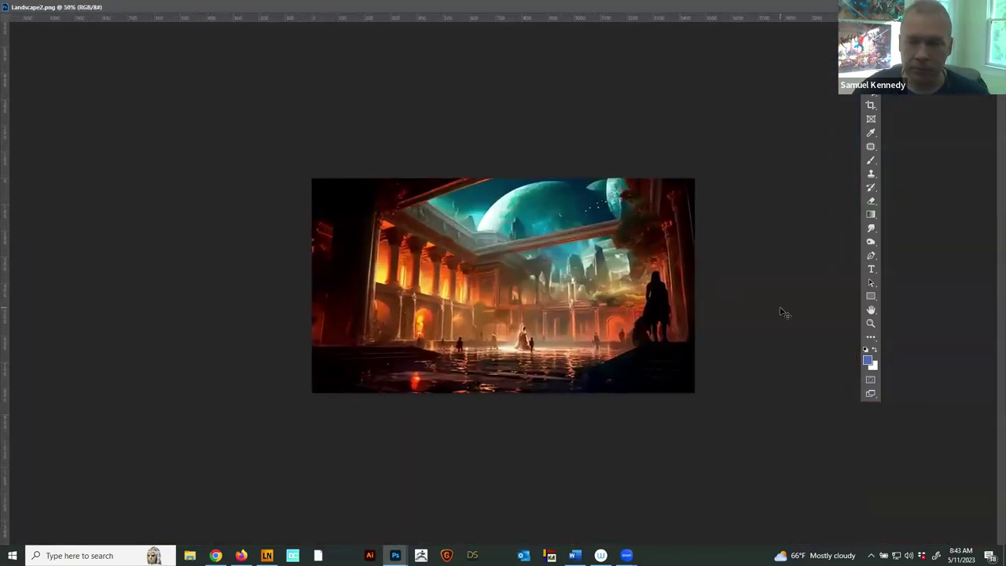
pyautogui.hotkey('ctrl', '+')
pyautogui.hotkey('ctrl', '+')
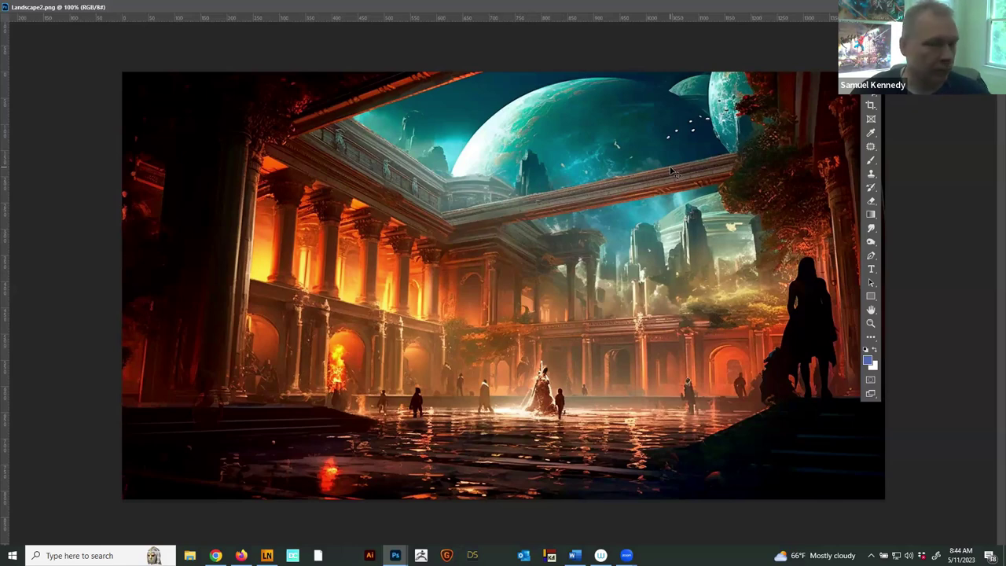
# Show Landscape1.png in full-screen view with the interface visible and enlarge the painting to nearly fill the canvas area
pyautogui.press('f')
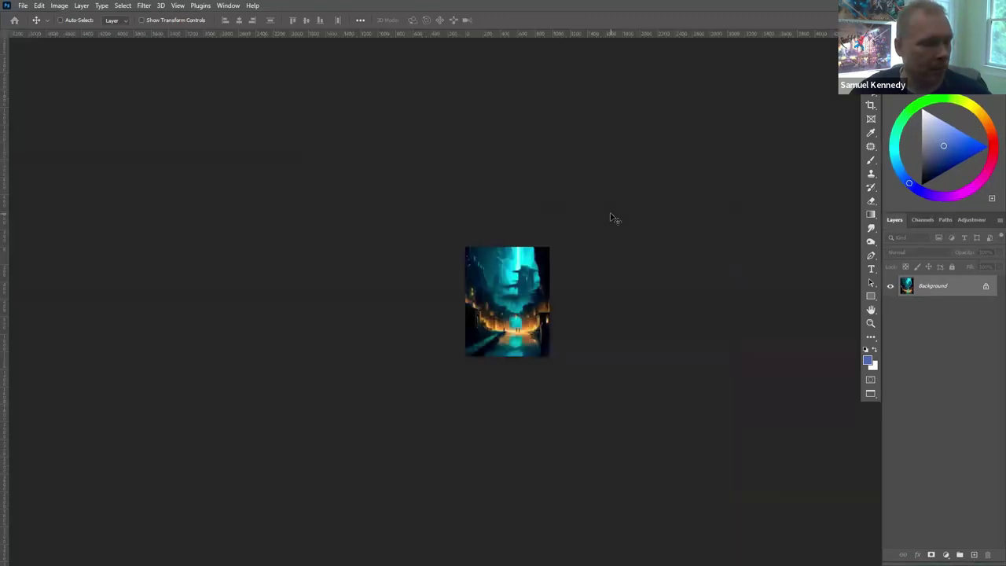
pyautogui.hotkey('ctrl', '+')
pyautogui.hotkey('ctrl', '+')
pyautogui.hotkey('ctrl', '+')
pyautogui.hotkey('ctrl', '+')
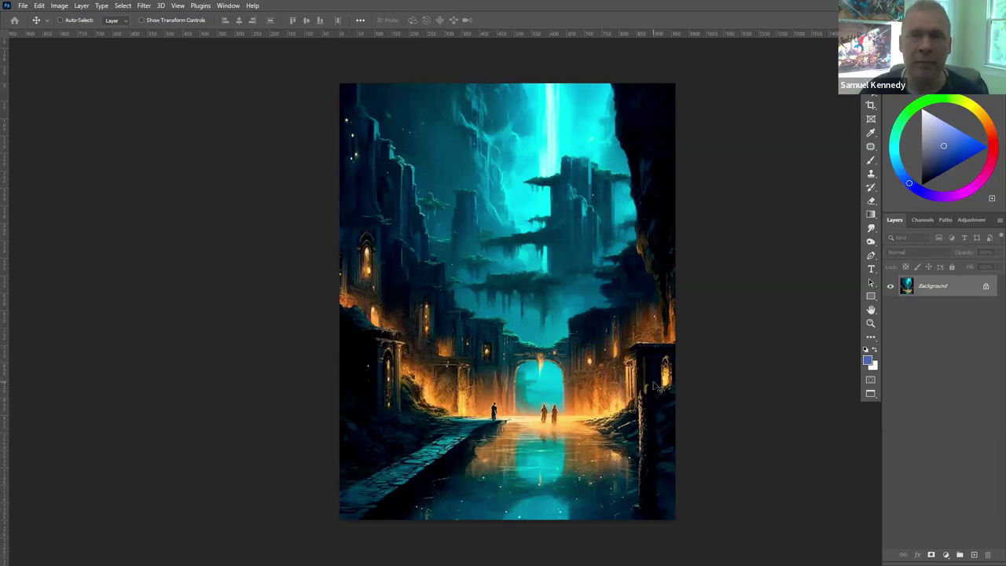
# Leave full-screen view and move the Landscape1.png window out of the workspace
pyautogui.press('f')
pyautogui.press('f')
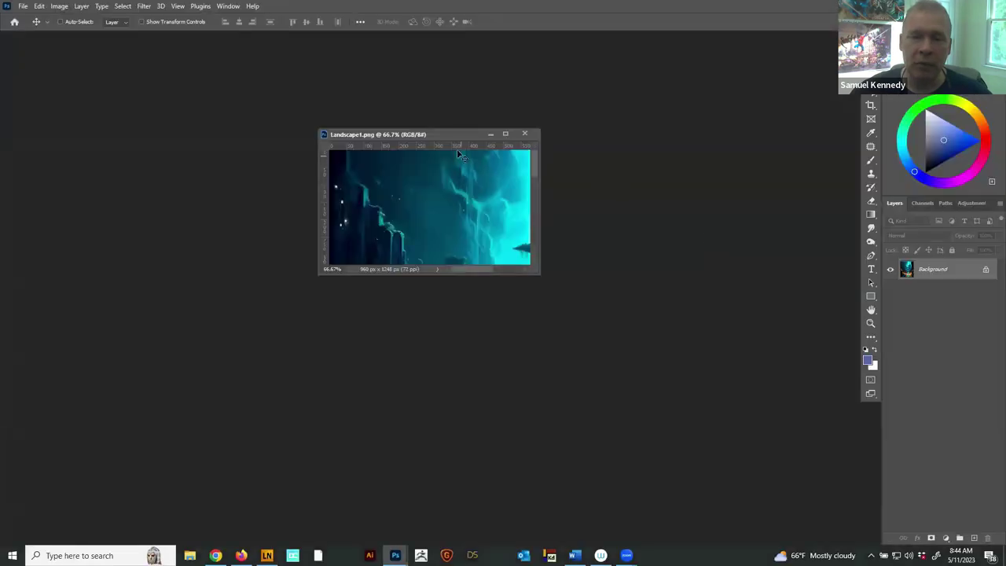
pyautogui.moveTo(448, 136); pyautogui.dragTo(464, 0)
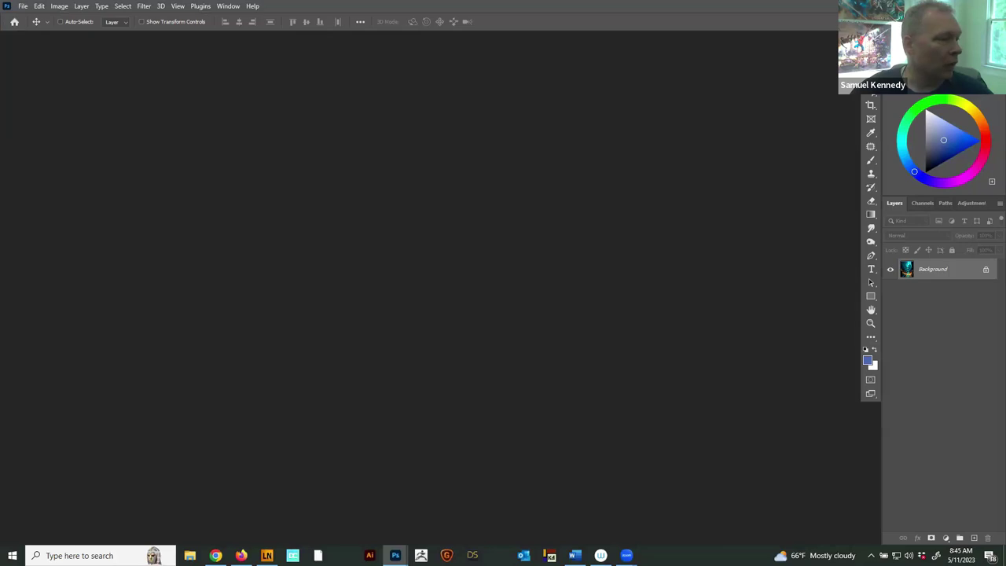
# Bring No.png into the workspace, enlarge its window and show the seated woman in full-screen view, enlarged from crown to foot
pyautogui.moveTo(0, 224); pyautogui.dragTo(300, 72)
pyautogui.moveTo(397, 202); pyautogui.dragTo(744, 425)
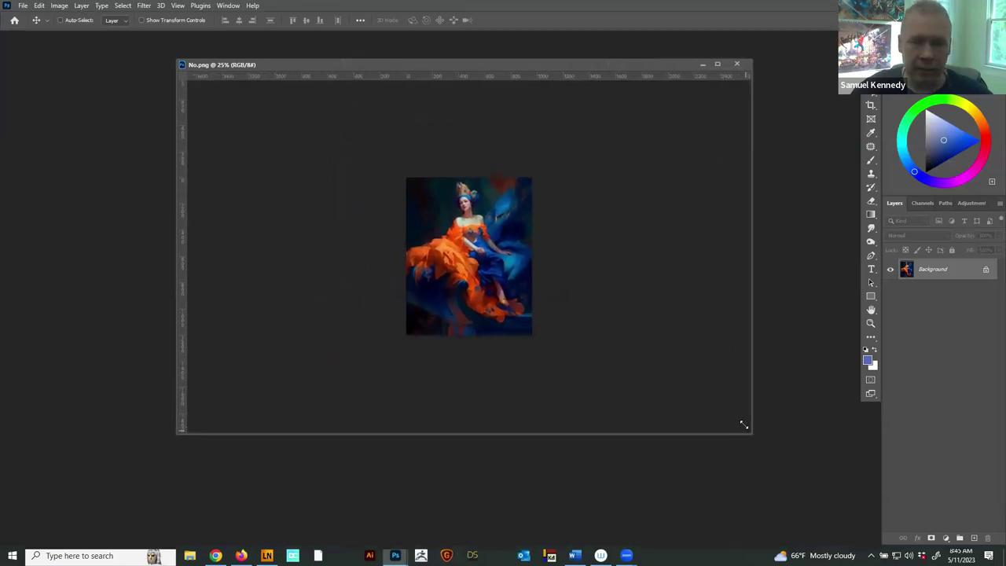
pyautogui.press('f')
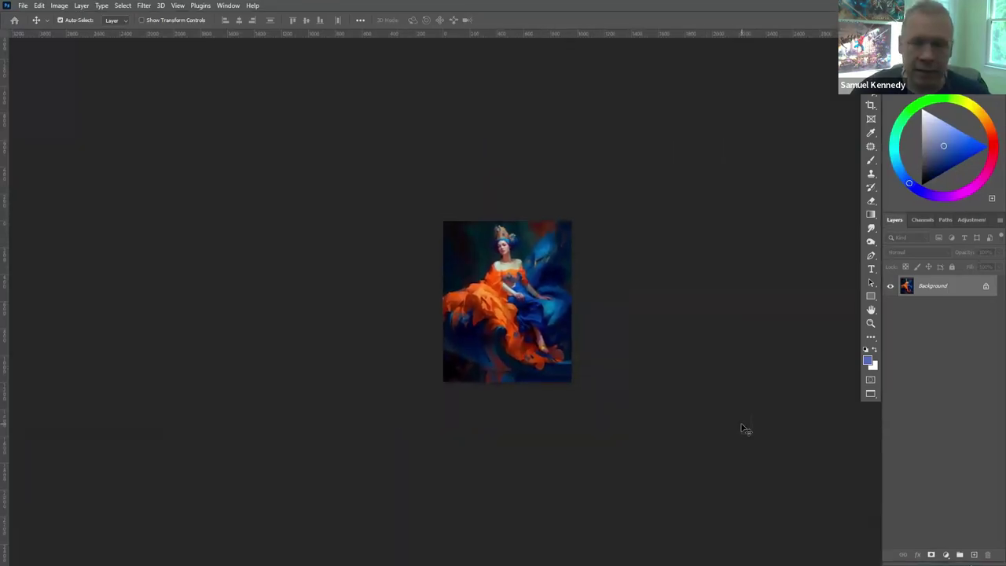
pyautogui.hotkey('ctrl', '0')
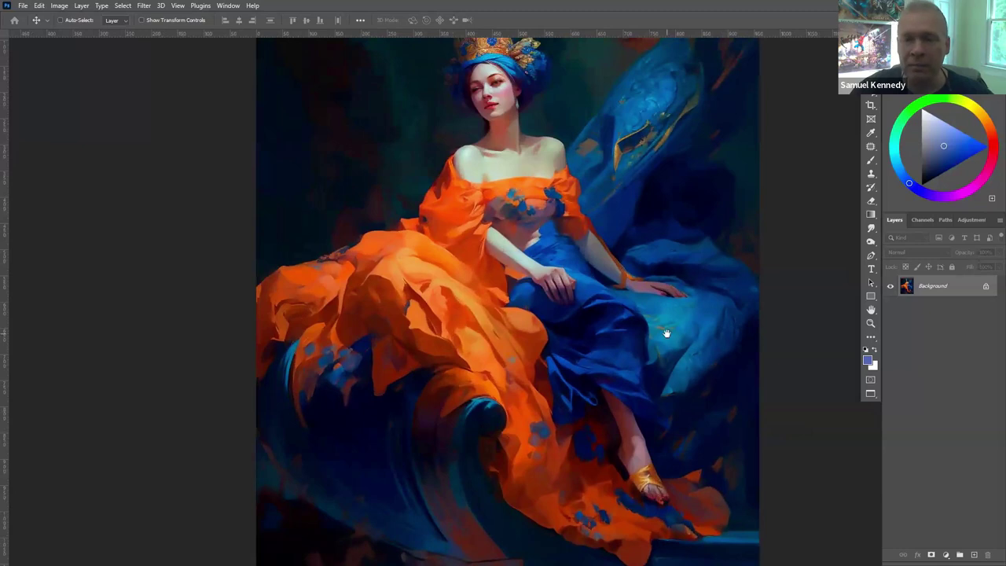
pyautogui.moveTo(666, 334); pyautogui.dragTo(629, 368)
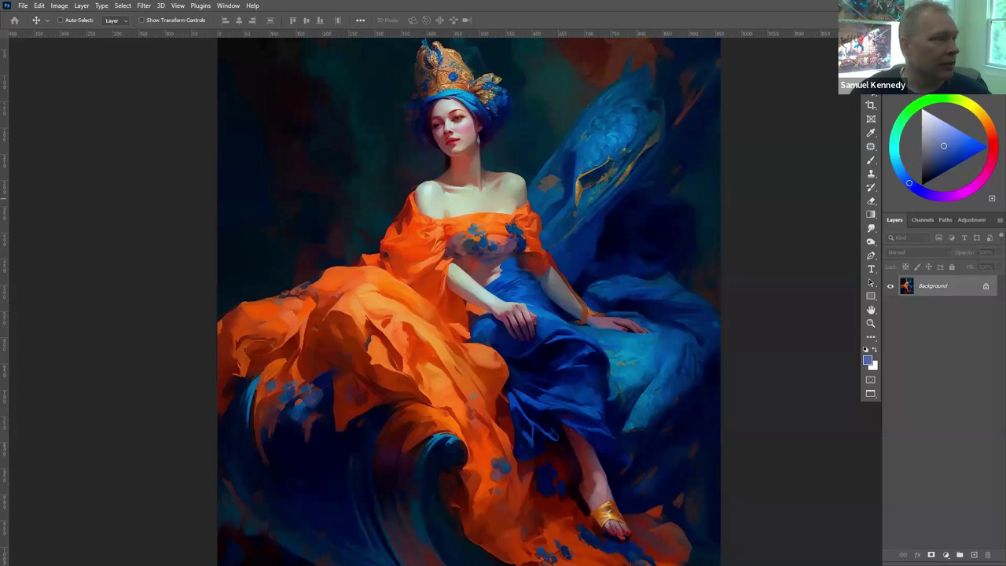
# Bring the painting of the woman with the orange umbrella into the workspace and show it enlarged in full-screen view
pyautogui.moveTo(247, 193); pyautogui.dragTo(166, 122)
pyautogui.click(240, 121)
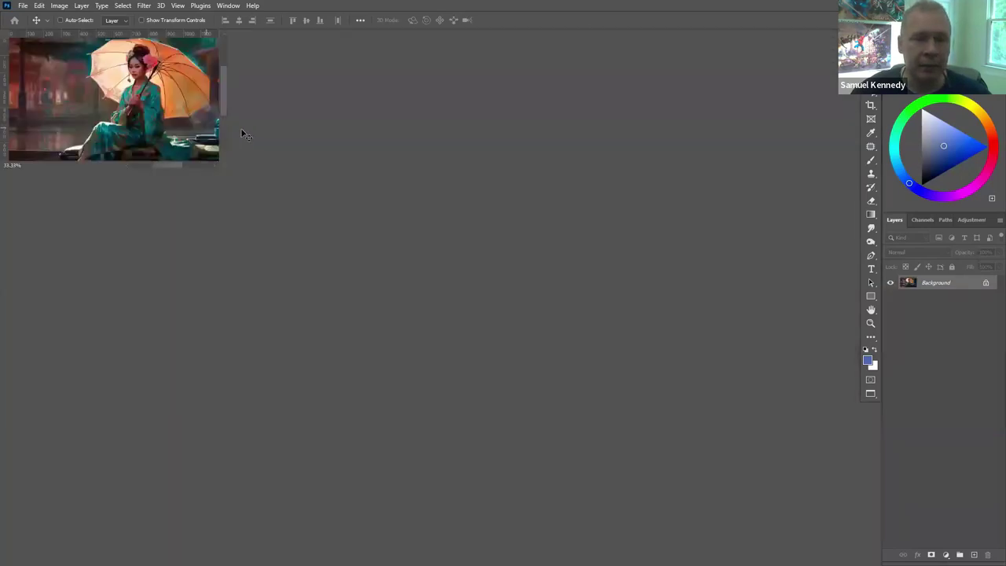
pyautogui.hotkey('ctrl', '+')
pyautogui.hotkey('ctrl', '+')
pyautogui.hotkey('ctrl', '+')
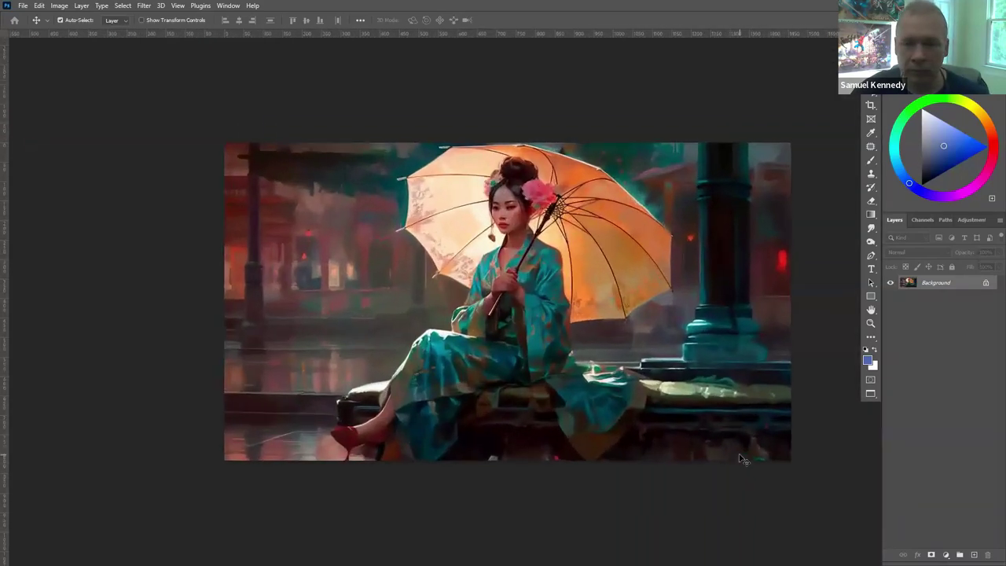
# Examine the warm umbrella against the cool teal robe, both close up and in the whole painting
pyautogui.hotkey('ctrl', '+')
pyautogui.hotkey('ctrl', '-')
pyautogui.moveTo(664, 447); pyautogui.dragTo(603, 478)
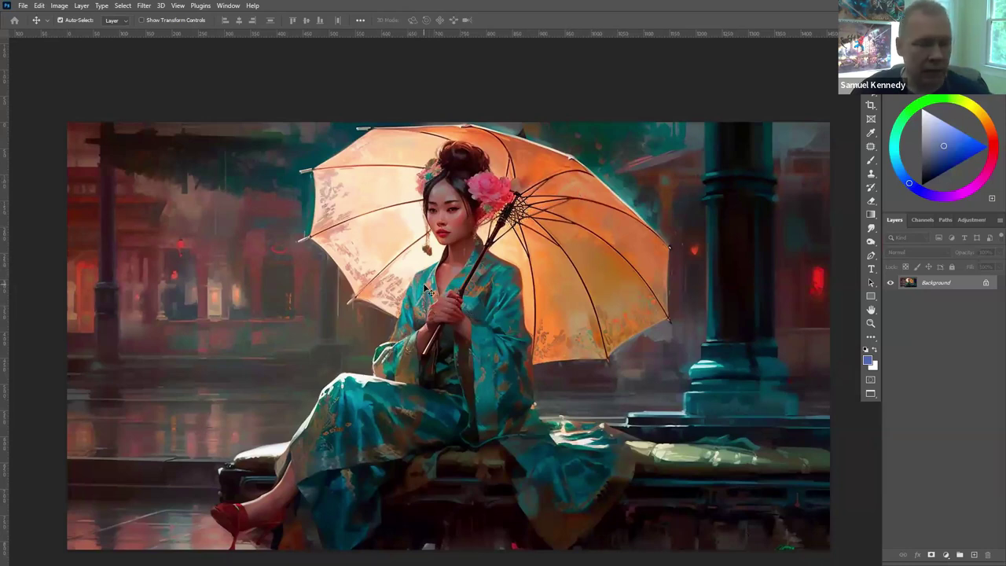
pyautogui.scroll(5, 427, 290)
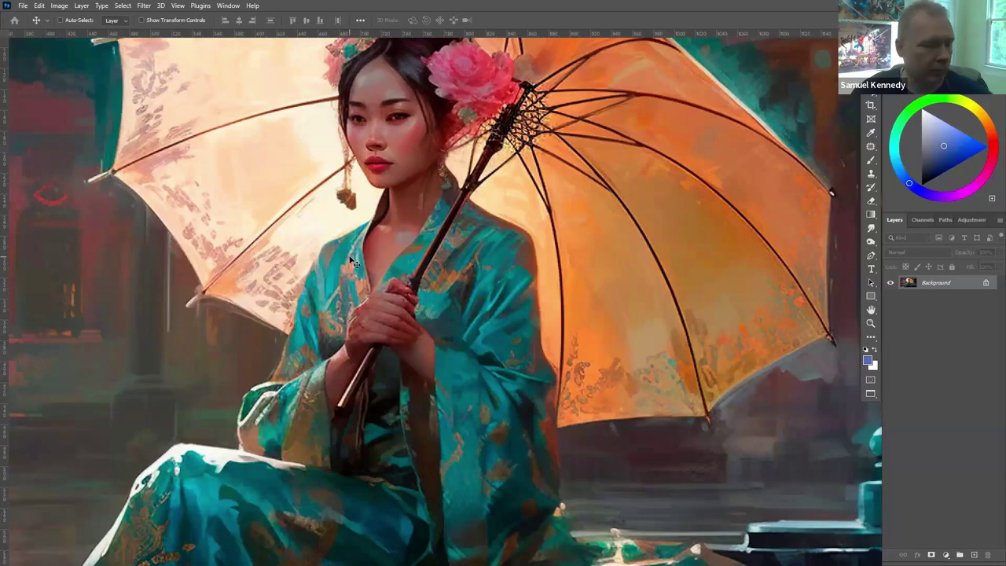
pyautogui.hotkey('ctrl', '-')
pyautogui.scroll(-3, 507, 300)
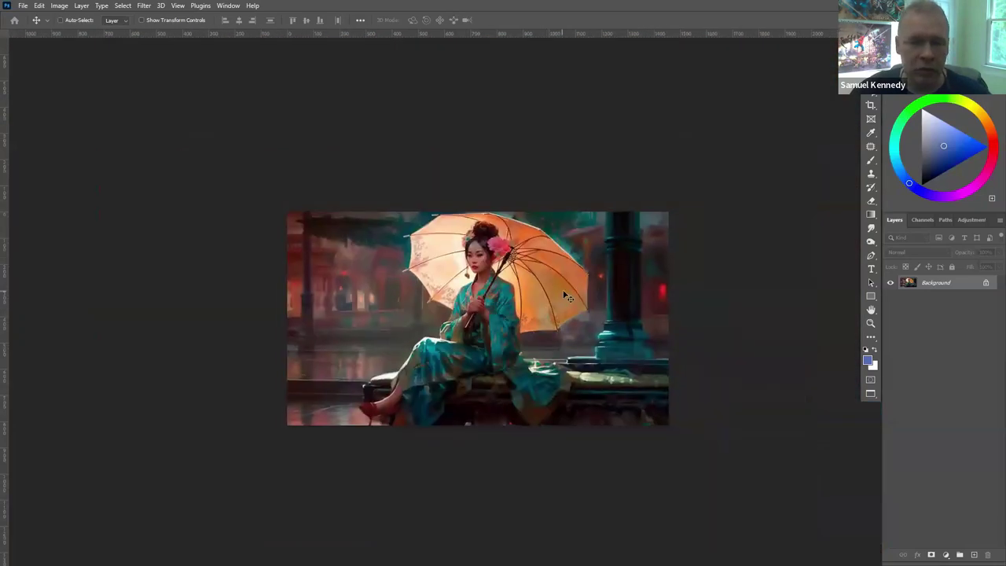
# Cycle through the open documents to the red sci-fi soldiers painting, bring it into the workspace and fit it in full-screen view
pyautogui.hotkey('ctrl', 'Tab')
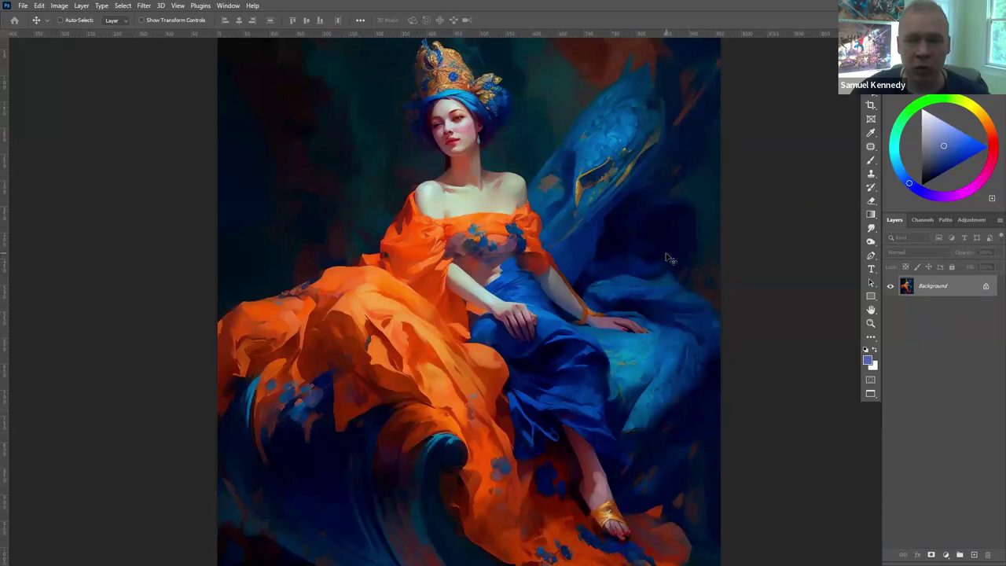
pyautogui.hotkey('ctrl', 'Tab')
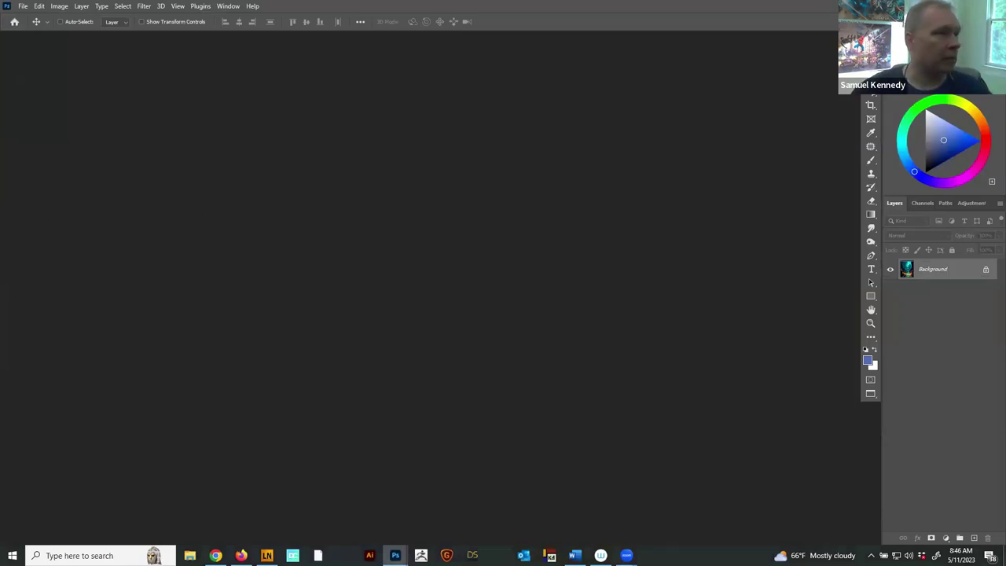
pyautogui.hotkey('ctrl', 'Tab')
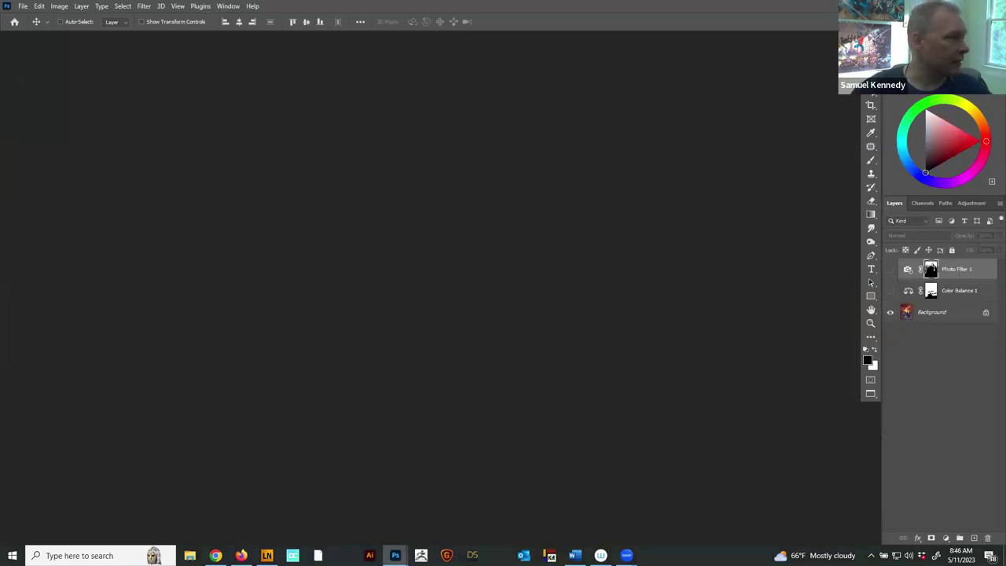
pyautogui.moveTo(0, 18); pyautogui.dragTo(474, 99)
pyautogui.press('f')
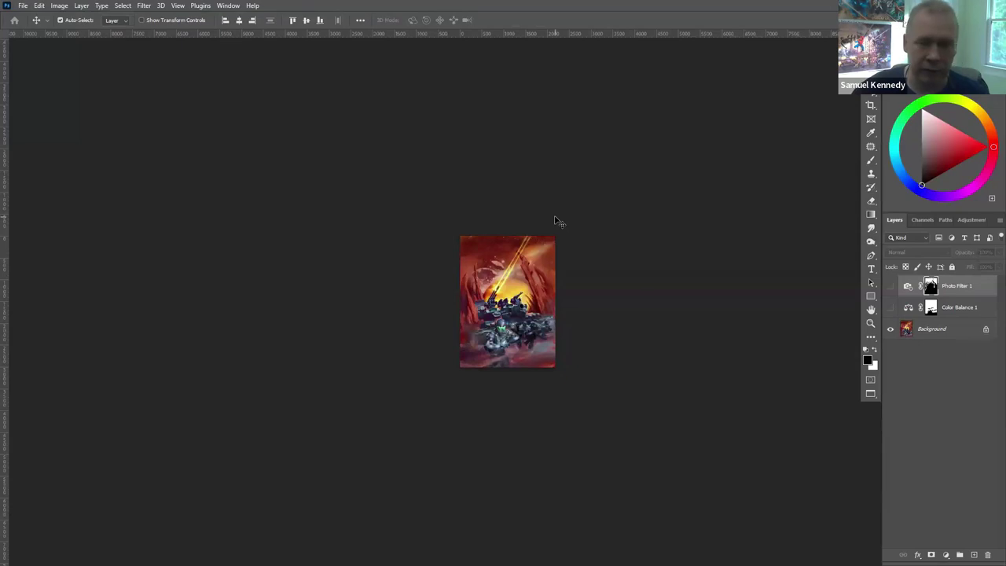
pyautogui.hotkey('ctrl', '0')
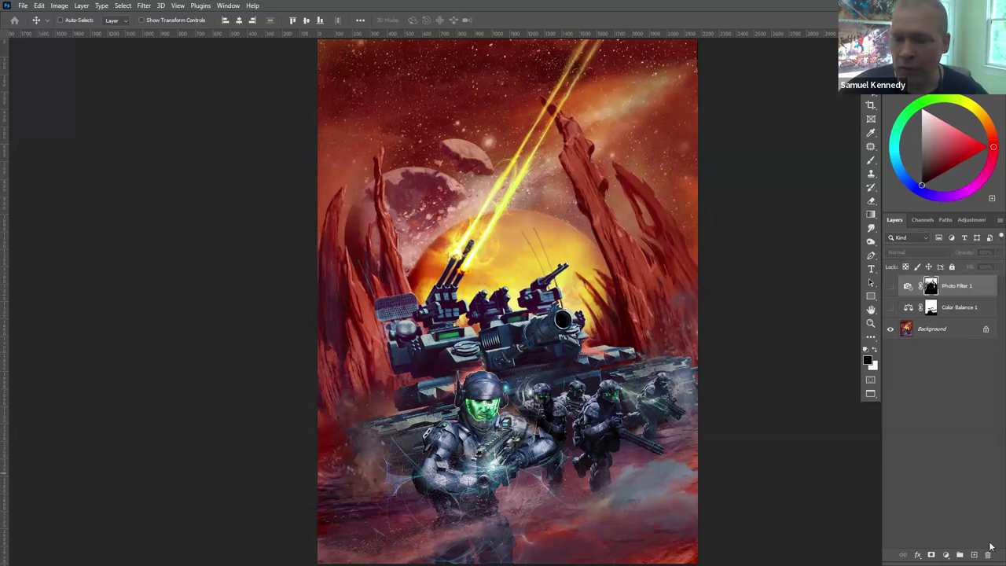
# Add a Color Balance adjustment layer above Photo Filter 1 and place its properties beside the painting
pyautogui.click(946, 555)
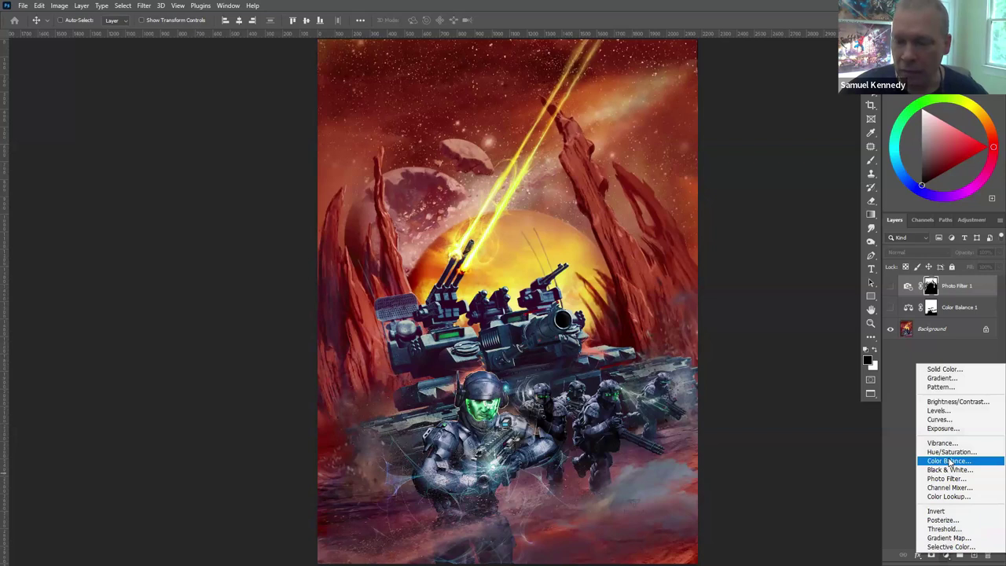
pyautogui.click(950, 461)
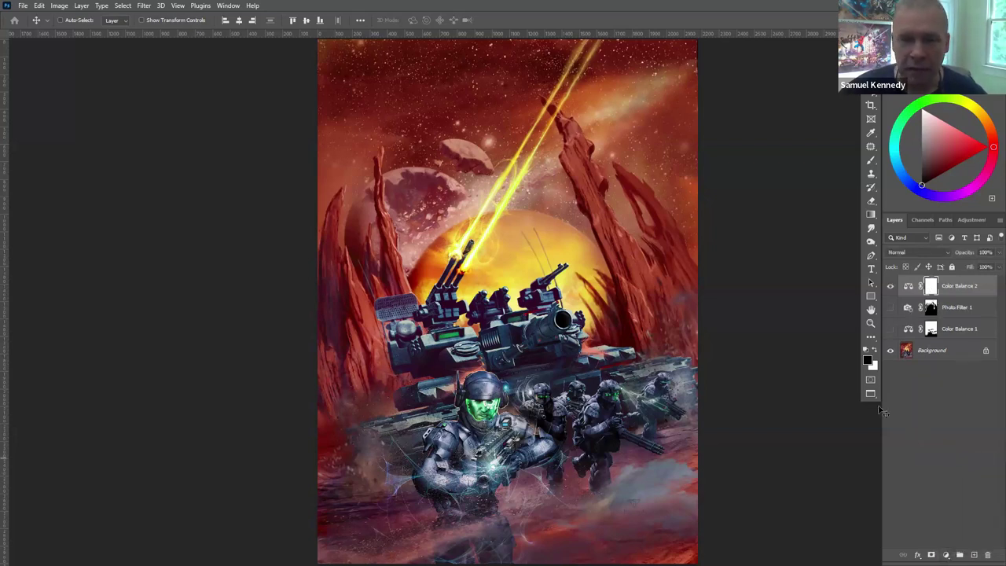
pyautogui.moveTo(0, 24); pyautogui.dragTo(141, 64)
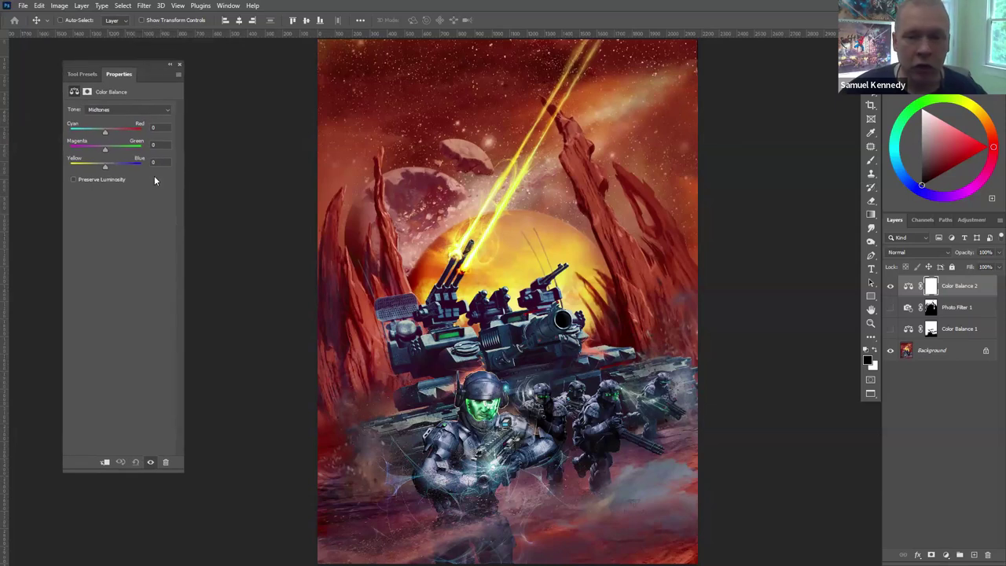
# Warm the new Color Balance layer: midtones Yellow/Blue -28 and shifted toward red, highlights Yellow/Blue -60
pyautogui.moveTo(103, 170); pyautogui.dragTo(96, 168)
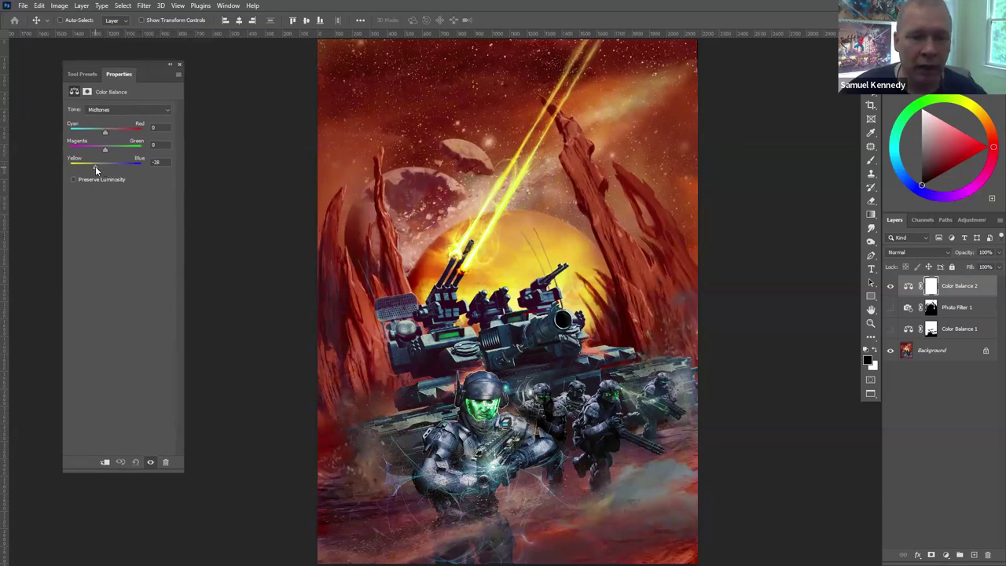
pyautogui.moveTo(101, 132); pyautogui.dragTo(115, 136)
pyautogui.click(126, 110)
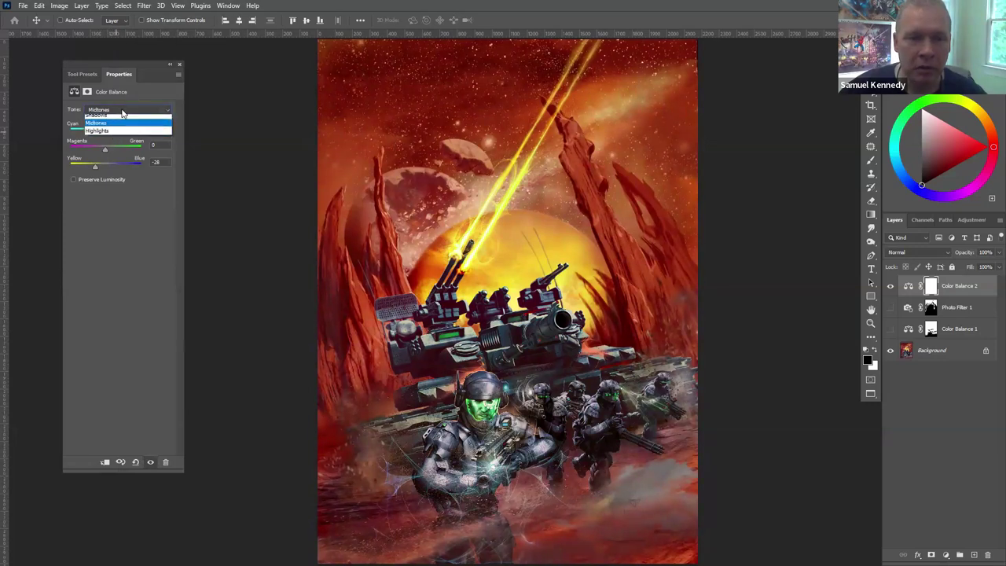
pyautogui.click(117, 135)
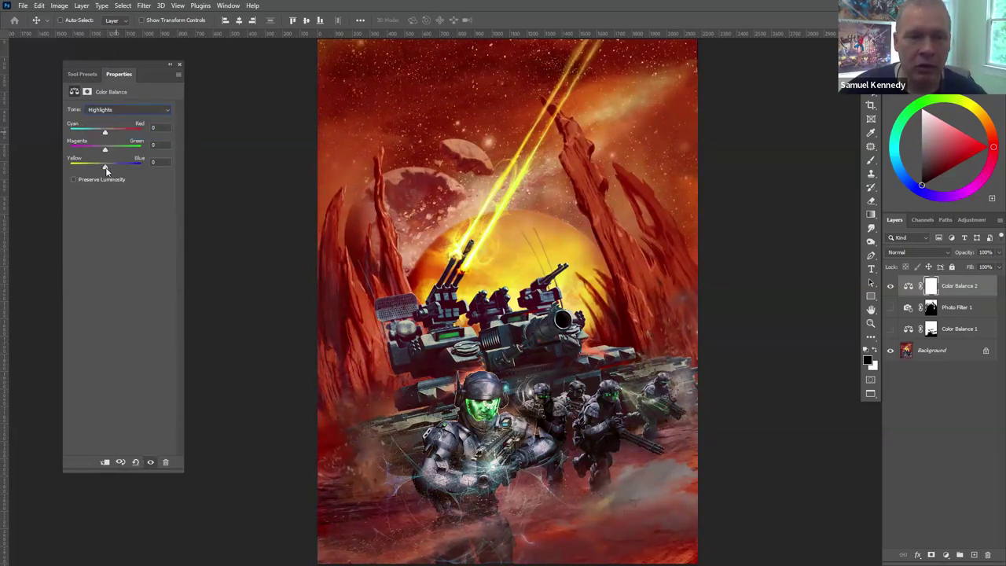
pyautogui.moveTo(103, 170); pyautogui.dragTo(87, 170)
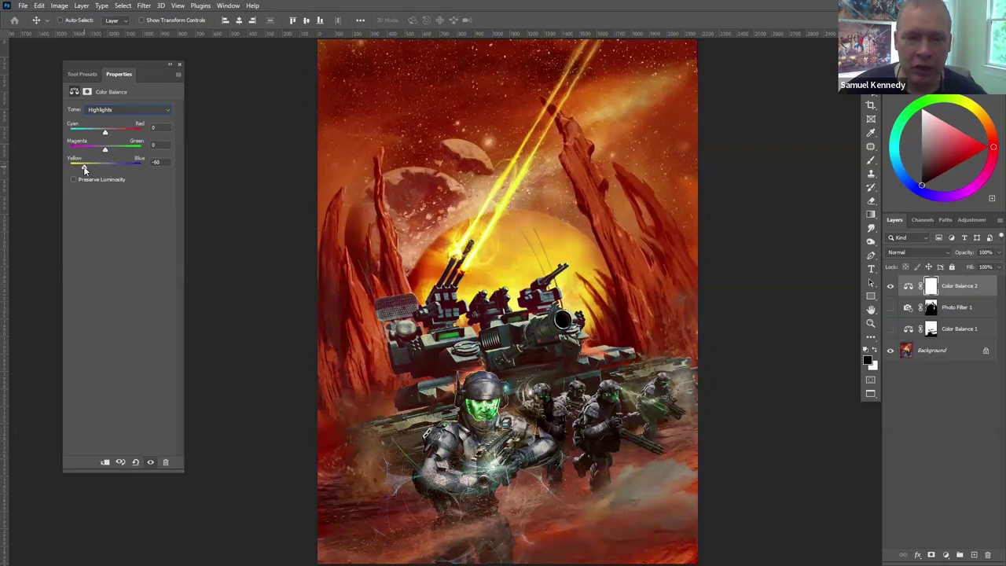
# Cool the Color Balance shadows with Cyan/Red -25, Magenta/Green -30 and Yellow/Blue +33
pyautogui.click(130, 112)
pyautogui.click(108, 116)
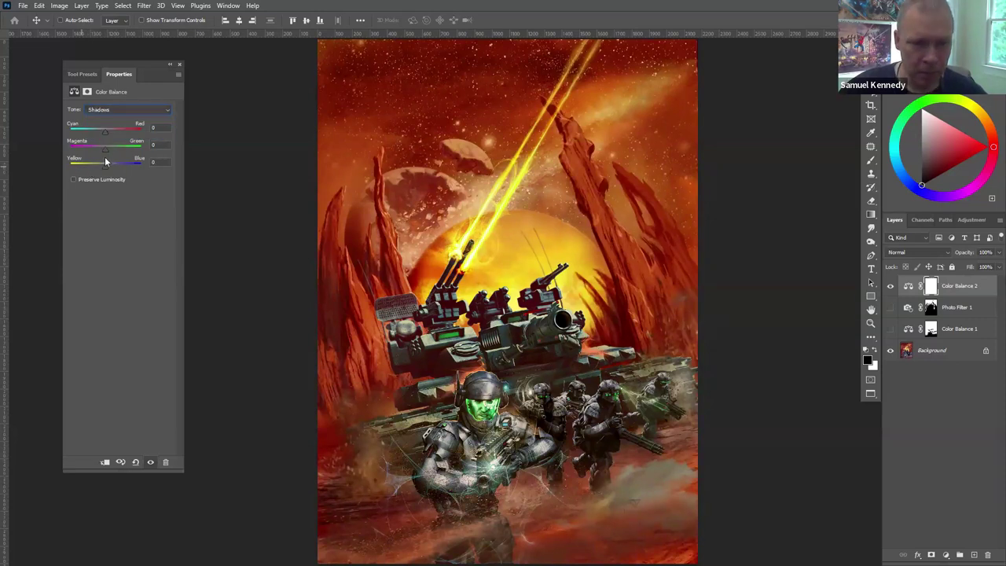
pyautogui.moveTo(107, 162); pyautogui.dragTo(96, 134)
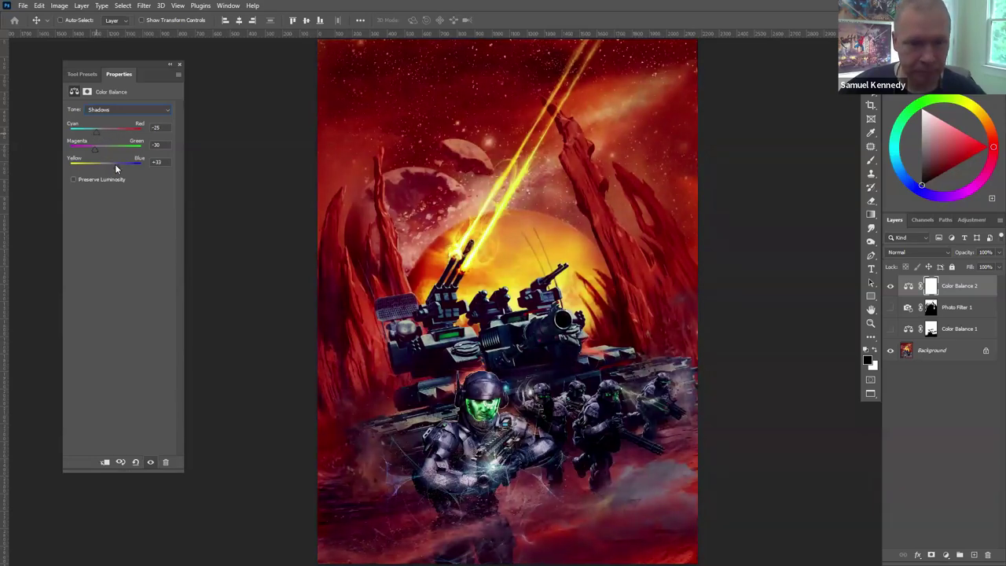
# Toggle the Color Balance 2 layer's visibility repeatedly to compare the painting with and without the adjustment
pyautogui.click(891, 286)
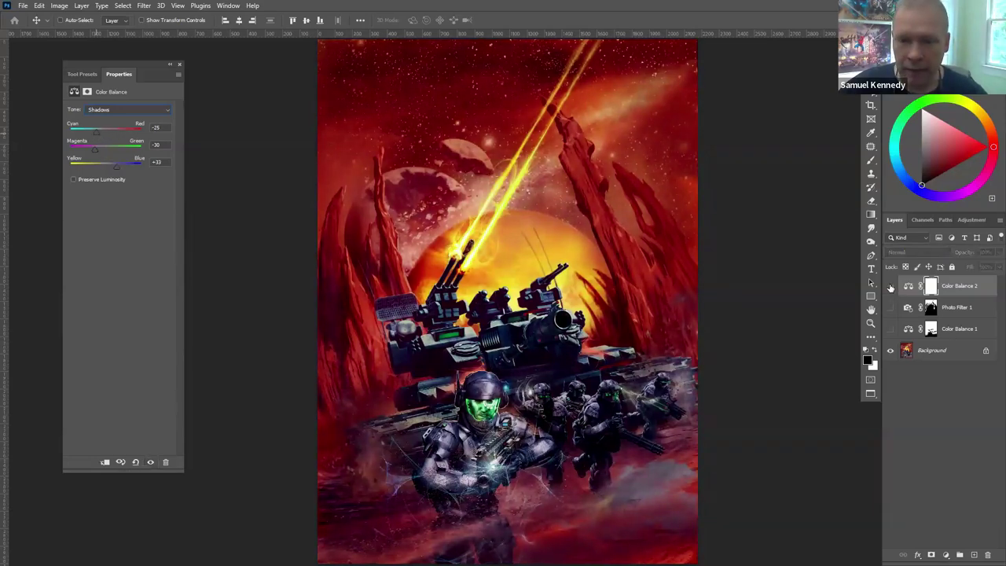
pyautogui.click(891, 286)
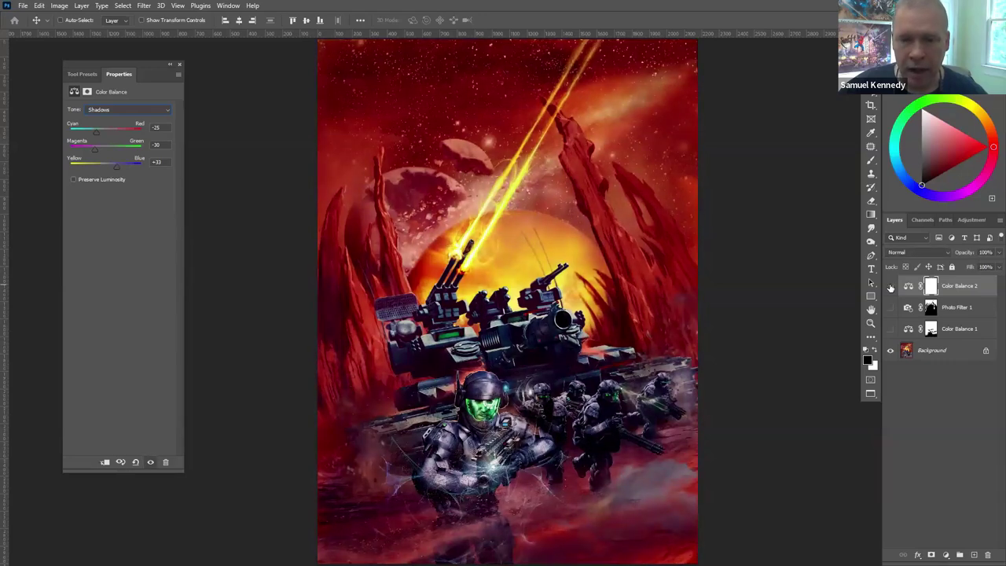
pyautogui.click(890, 286)
pyautogui.click(891, 286)
pyautogui.click(891, 287)
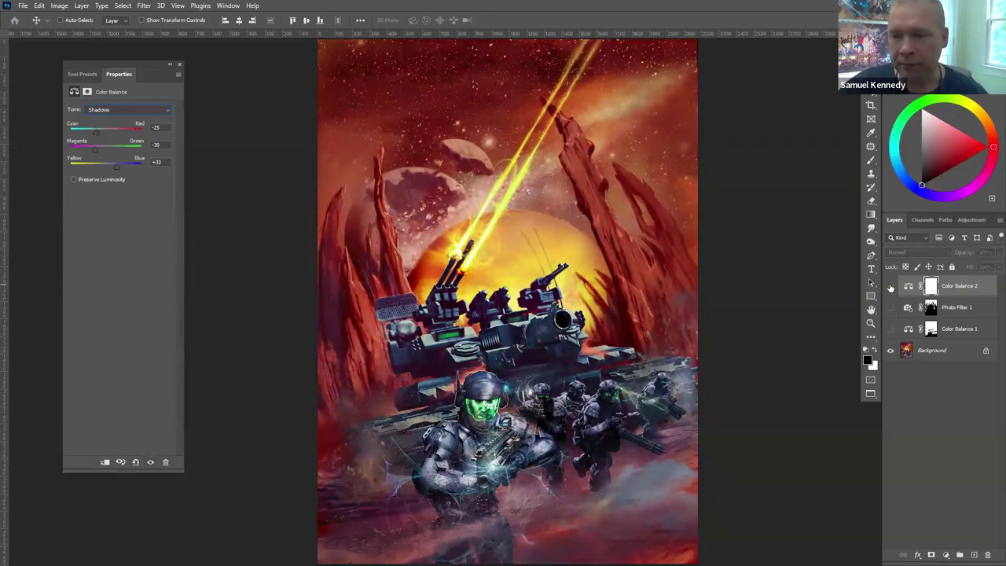
pyautogui.click(891, 287)
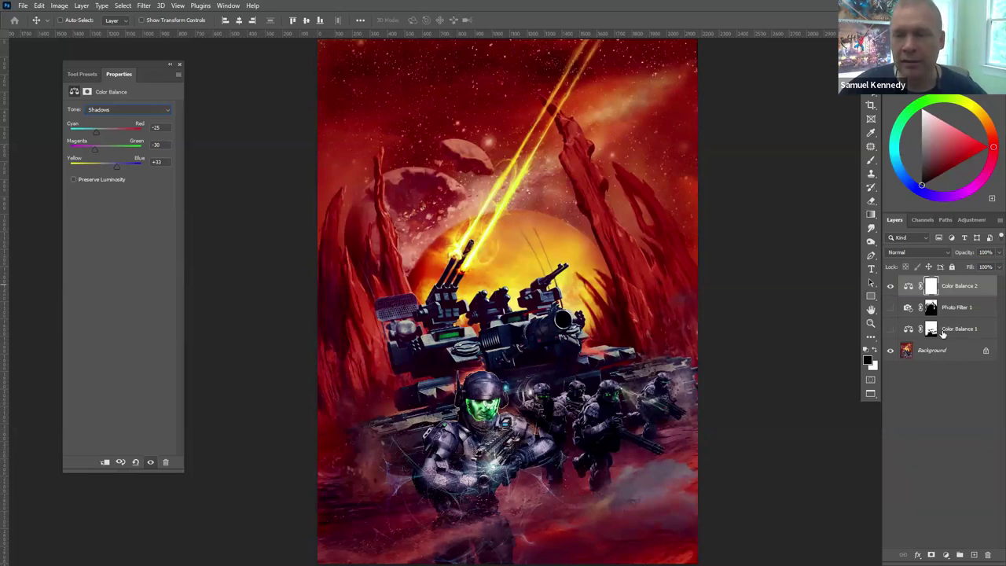
# Hide Color Balance 2, then show and select the masked Color Balance 1 layer instead
pyautogui.click(891, 286)
pyautogui.click(891, 329)
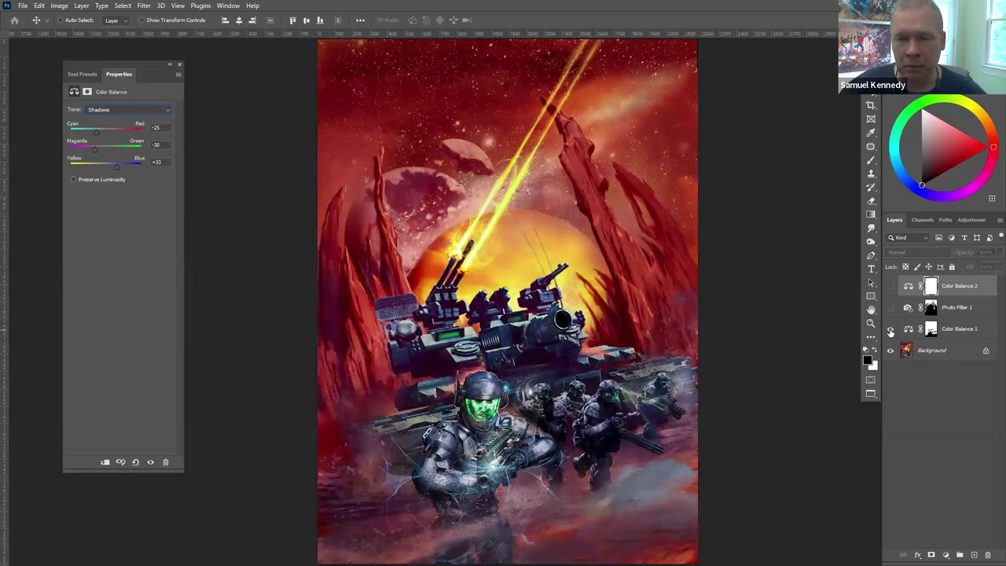
pyautogui.click(959, 335)
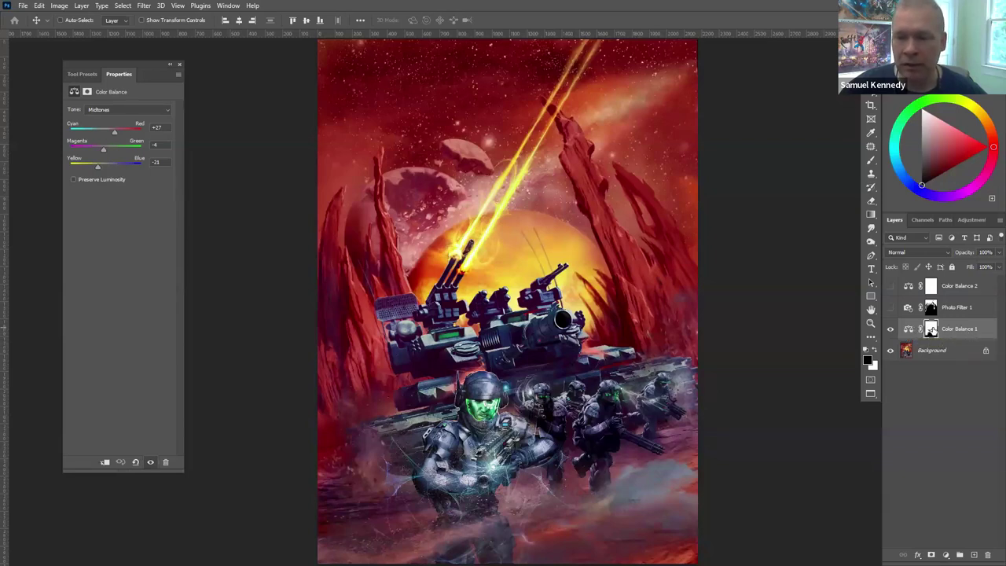
# Disable and re-enable the Color Balance 1 layer mask to compare the masked and unmasked adjustment
pyautogui.click(932, 329)
pyautogui.rightClick(933, 331)
pyautogui.click(934, 335)
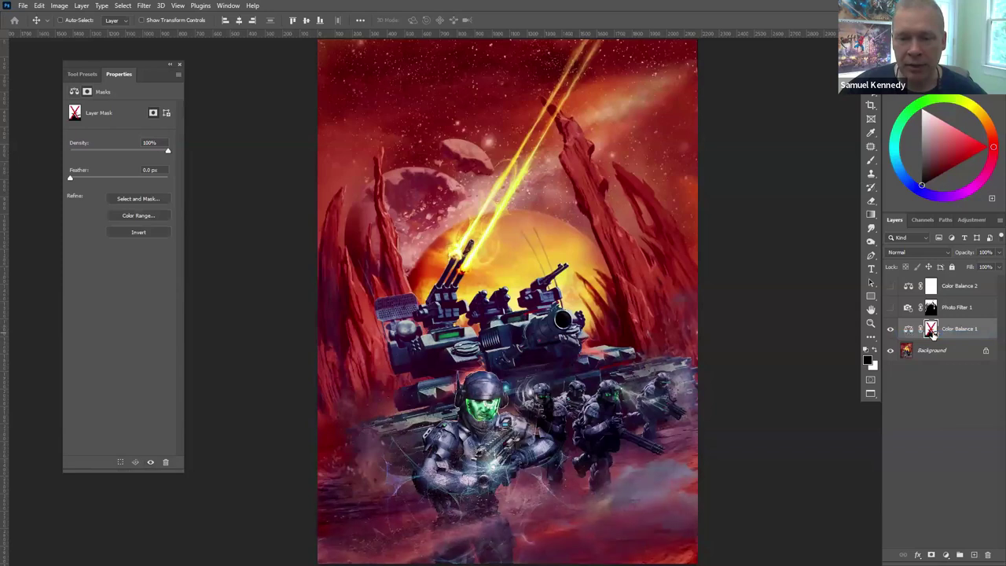
pyautogui.keyDown('shift'); pyautogui.click(931, 331); pyautogui.keyUp('shift')
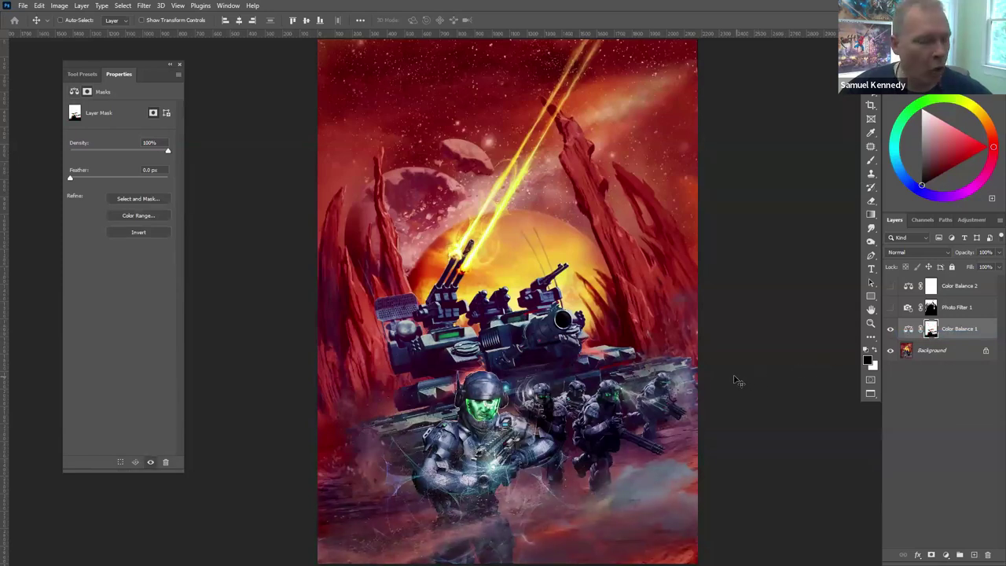
# Hide and show the Color Balance 1 layer to compare the whole painting with and without its warming adjustment
pyautogui.hotkey('ctrl', '+')
pyautogui.moveTo(541, 426); pyautogui.dragTo(544, 284)
pyautogui.hotkey('ctrl', '0')
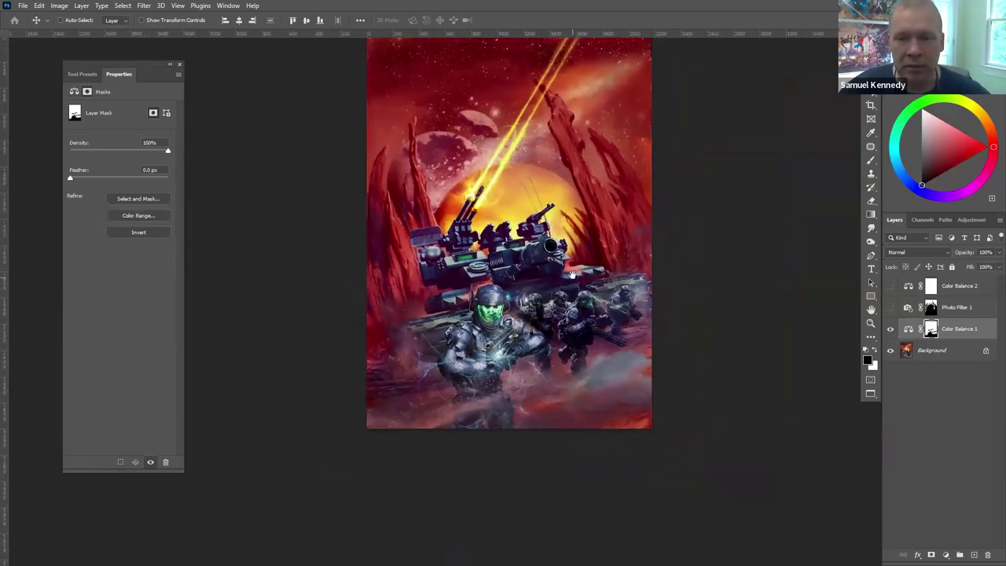
pyautogui.click(892, 329)
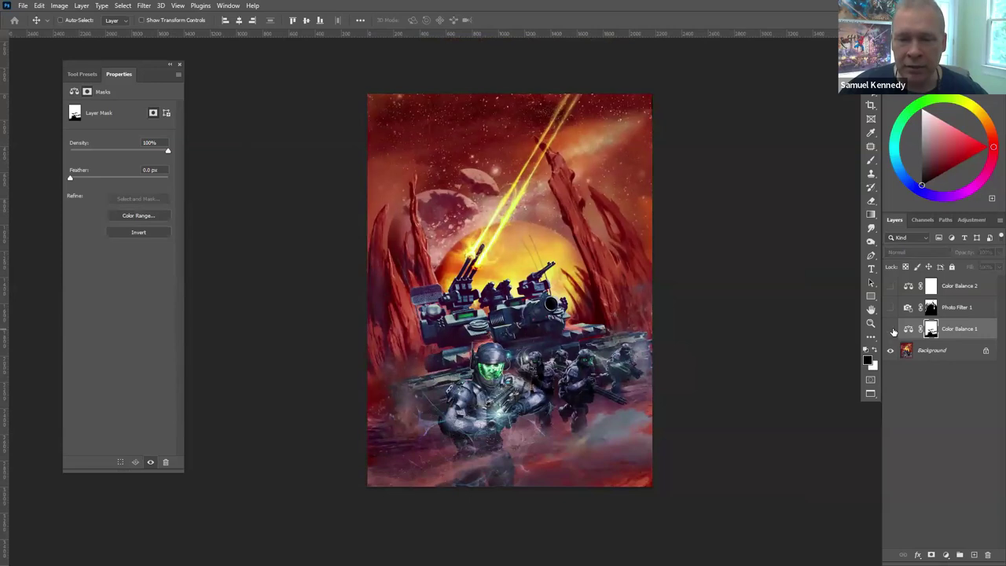
pyautogui.click(892, 330)
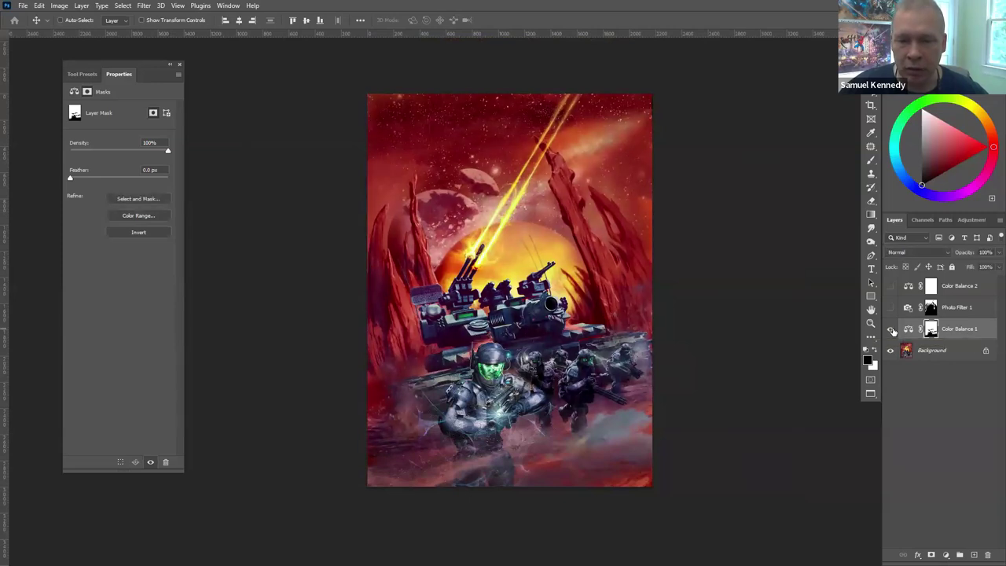
# Review the Color Balance 1 layer's midtone, highlight and shadow settings, then deselect the layer
pyautogui.click(83, 74)
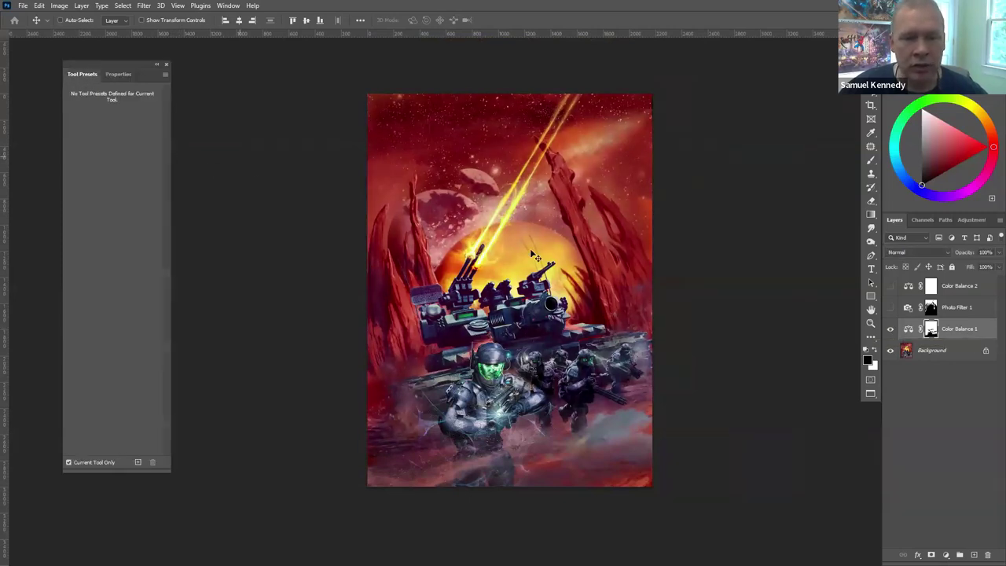
pyautogui.click(983, 329)
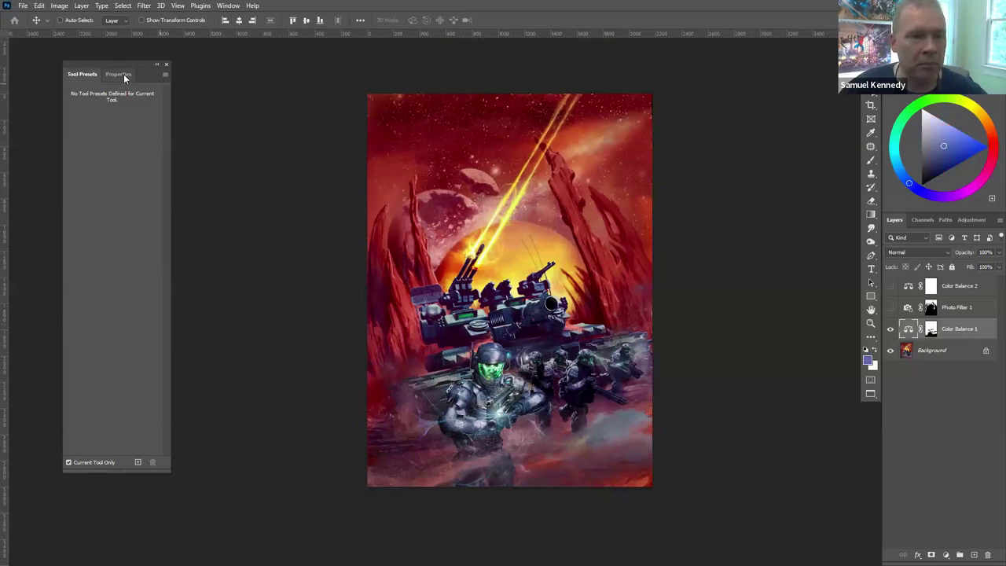
pyautogui.click(120, 74)
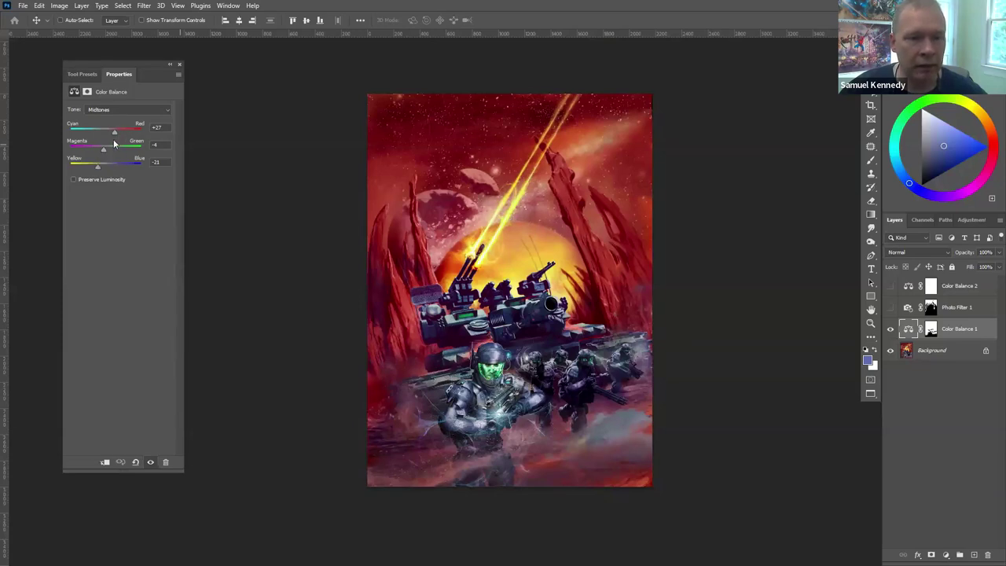
pyautogui.click(119, 111)
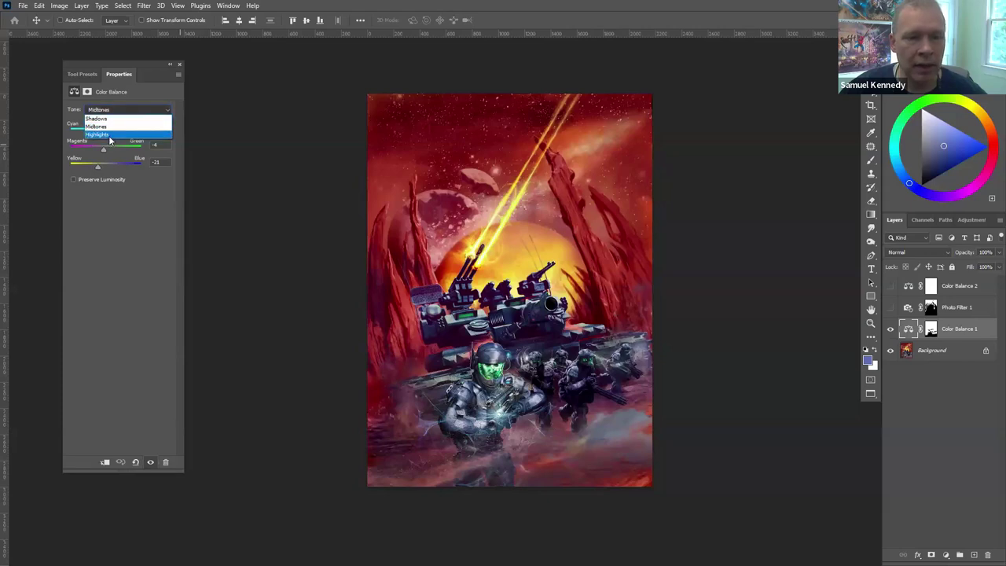
pyautogui.click(111, 138)
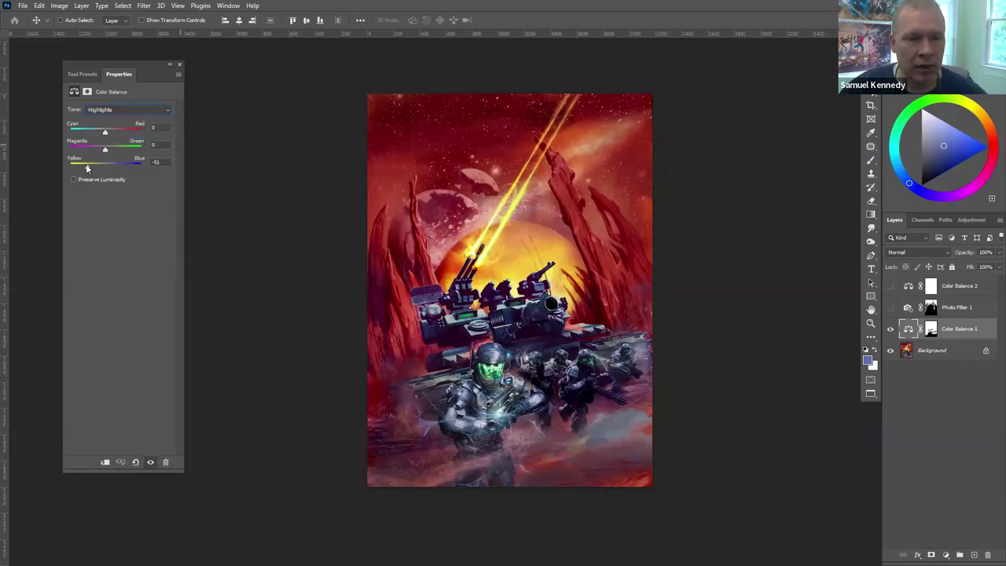
pyautogui.click(128, 110)
pyautogui.click(127, 118)
pyautogui.click(954, 405)
# Show the Photo Filter 1 layer and select its layer mask to examine the filter's effect on the background sky
pyautogui.click(890, 309)
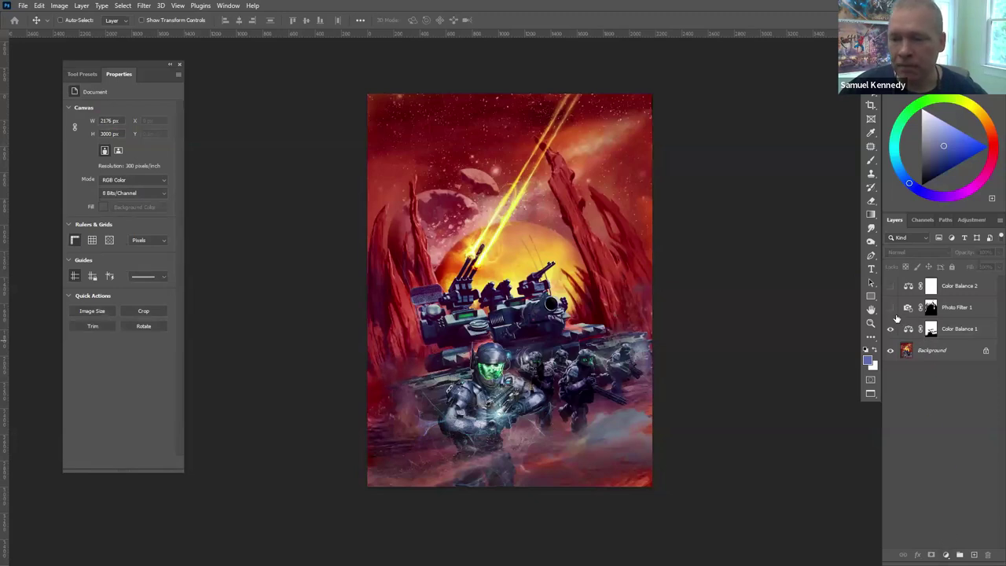
pyautogui.click(890, 308)
pyautogui.click(909, 308)
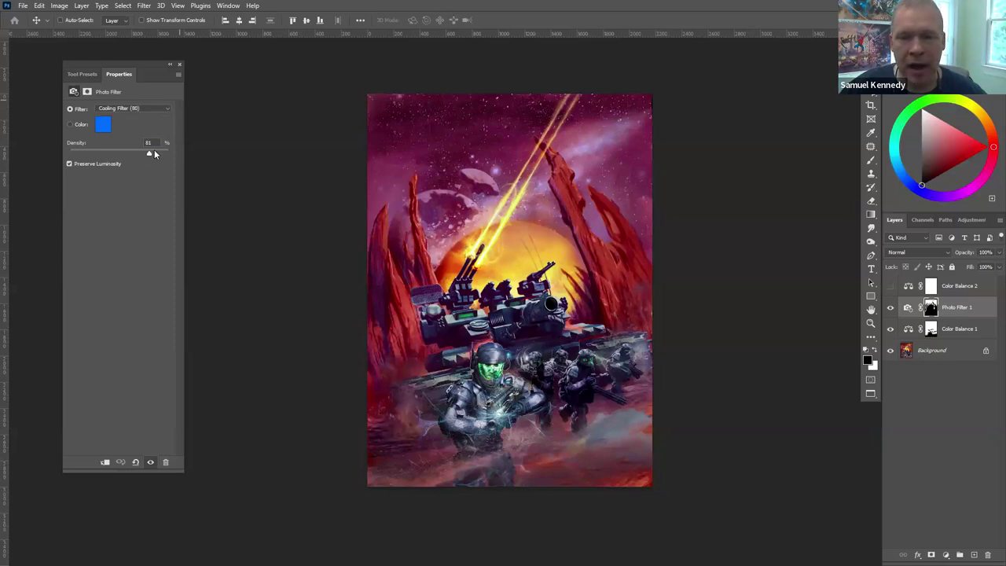
pyautogui.click(930, 308)
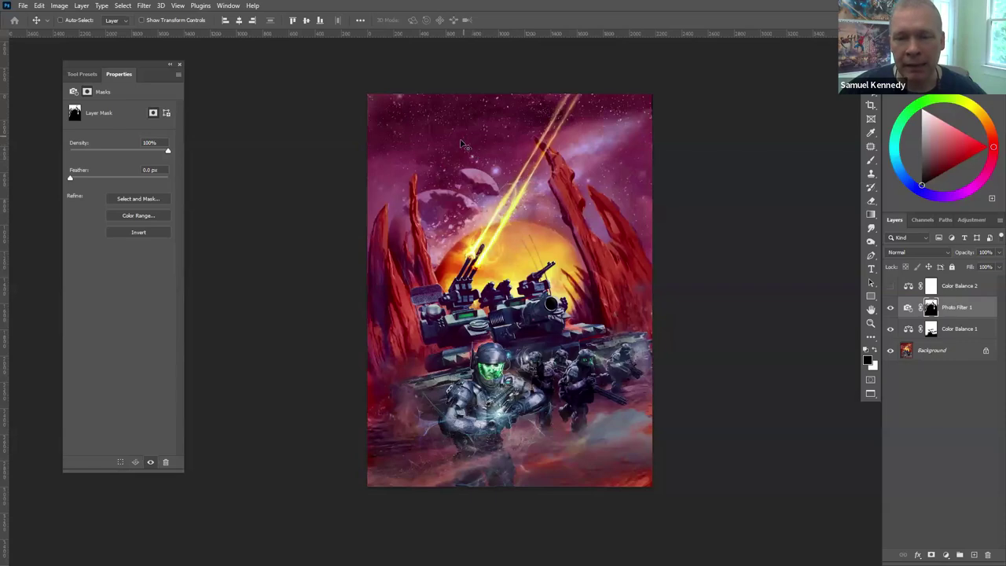
pyautogui.click(444, 252)
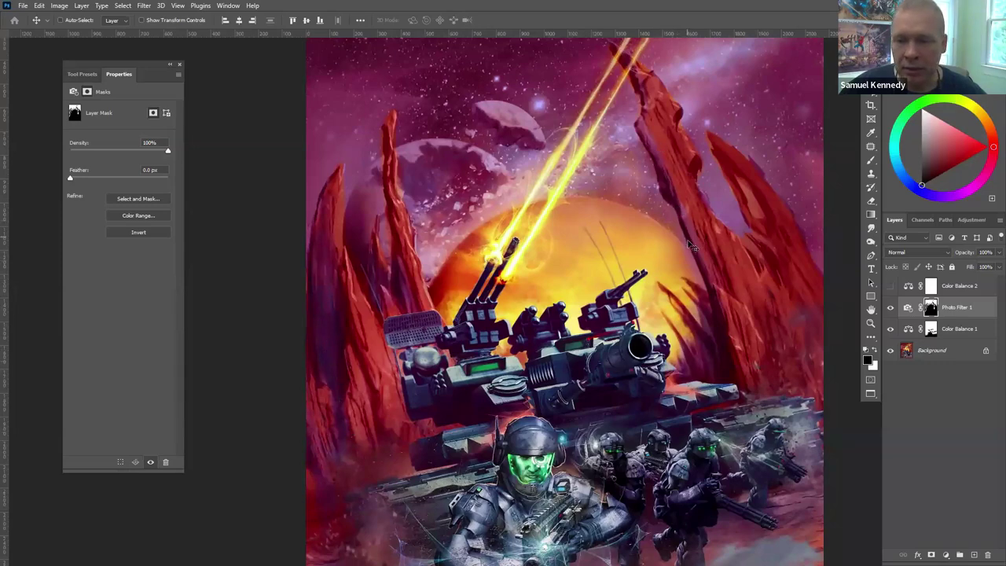
pyautogui.hotkey('ctrl', '-')
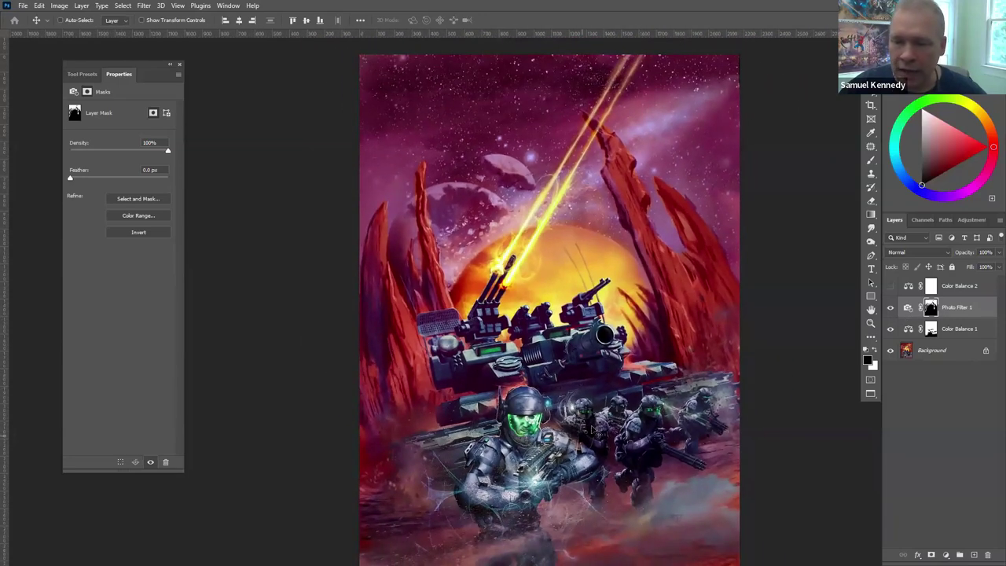
pyautogui.moveTo(599, 400); pyautogui.dragTo(565, 355)
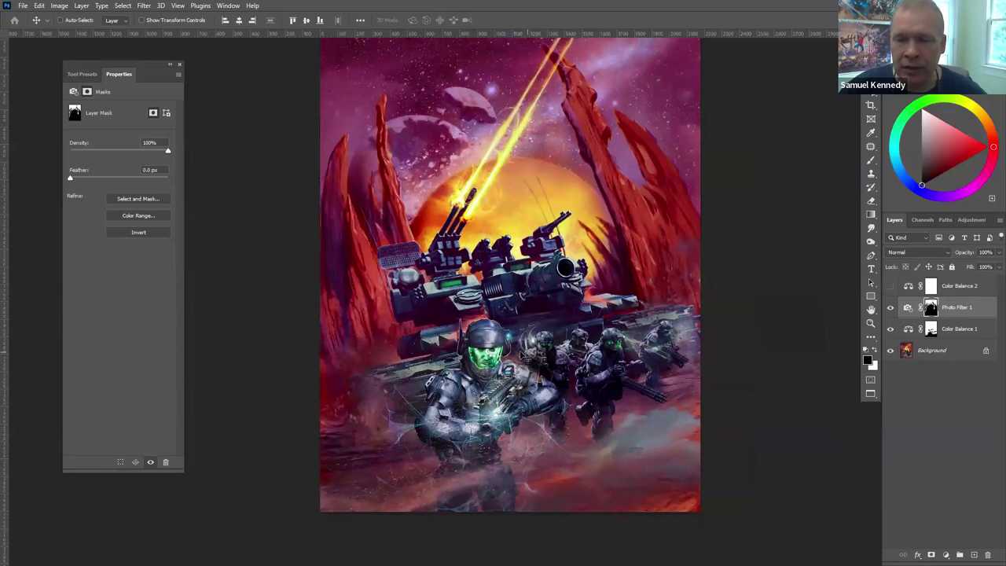
# Compare the original painting with all adjustments by hiding Photo Filter 1 and Color Balance 1, then showing all three adjustment layers
pyautogui.click(891, 307)
pyautogui.click(891, 329)
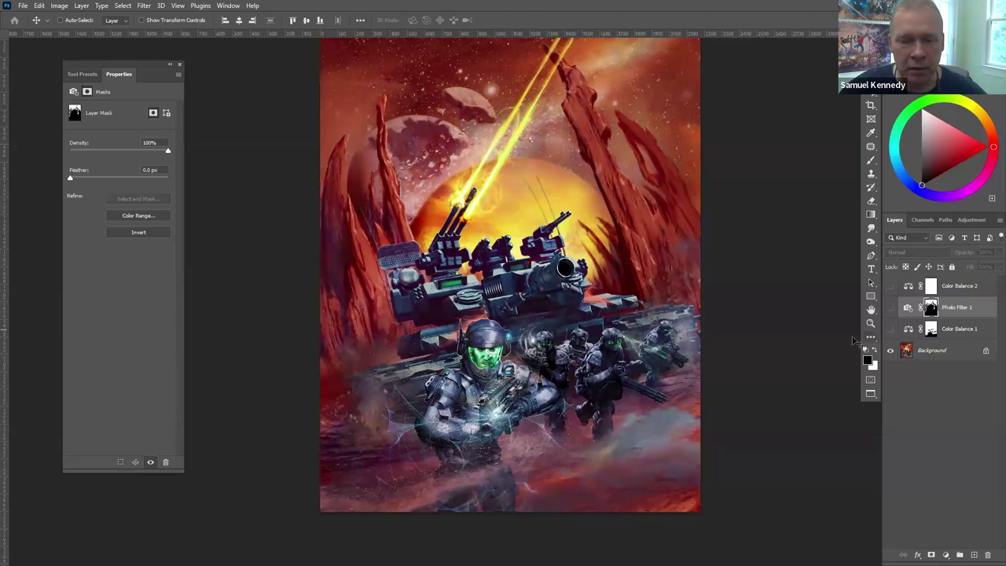
pyautogui.moveTo(777, 372); pyautogui.dragTo(760, 406)
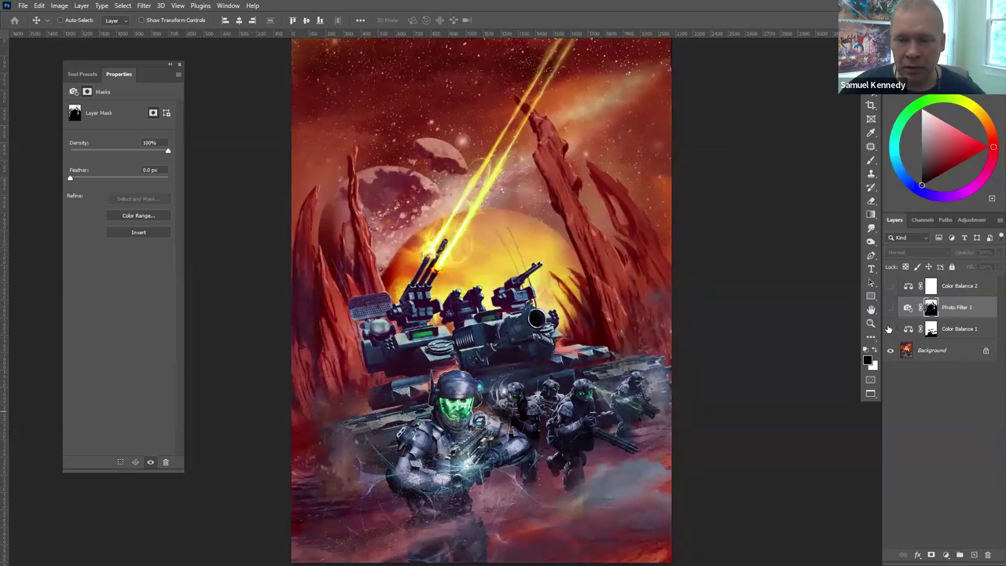
pyautogui.moveTo(890, 329); pyautogui.dragTo(889, 287)
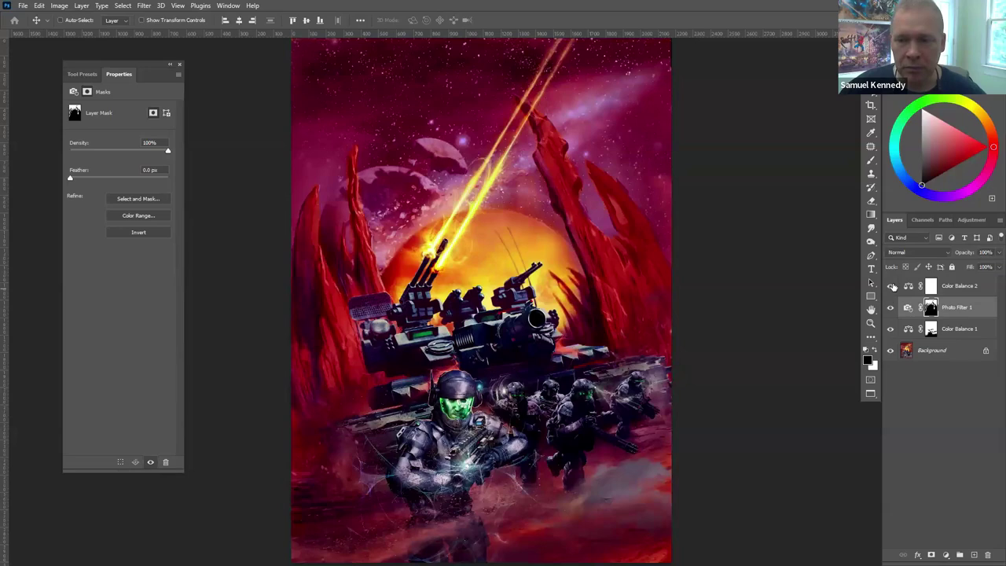
# Hide the Color Balance 2 adjustment layer and delete it from the layer stack
pyautogui.click(890, 286)
pyautogui.click(977, 286)
pyautogui.moveTo(976, 286); pyautogui.dragTo(990, 545)
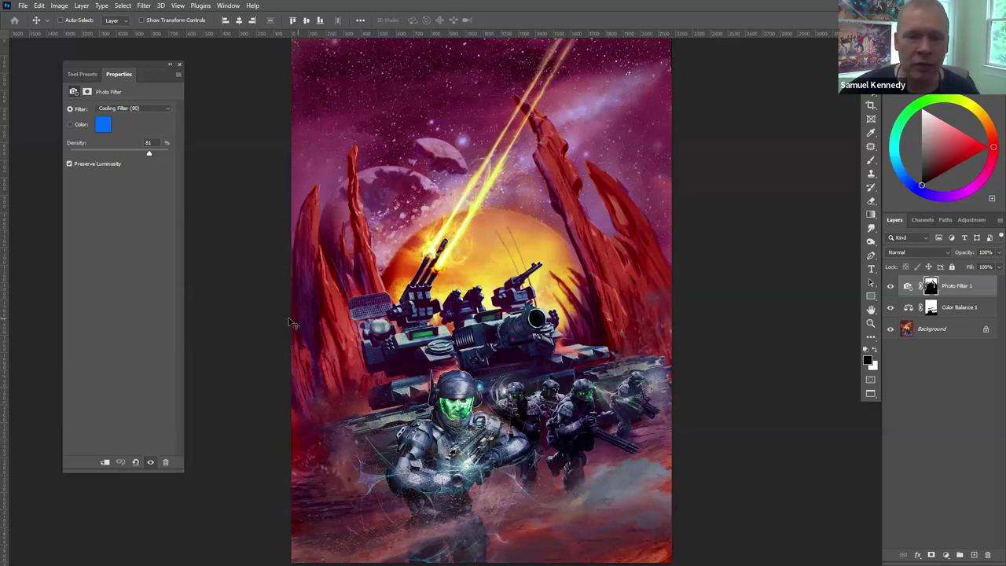
# Toggle the visibility of Photo Filter 1 and Color Balance 1 to compare the original painting with the adjusted version
pyautogui.click(891, 286)
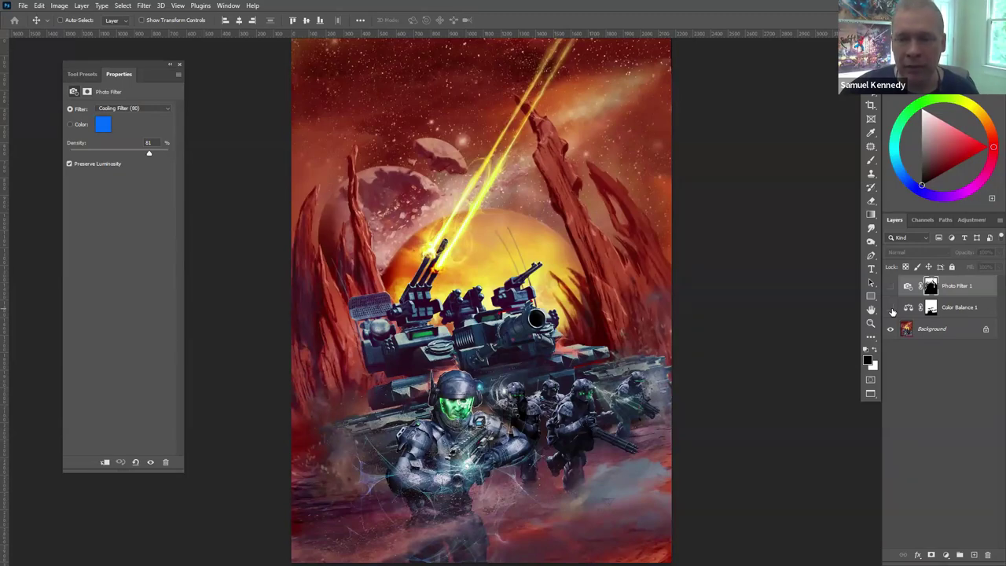
pyautogui.hotkey('ctrl', '-')
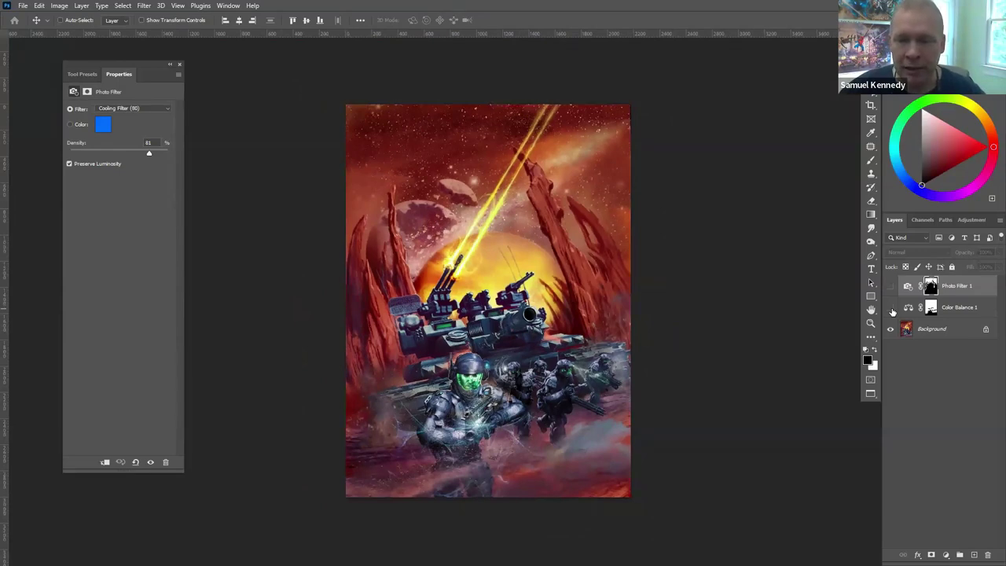
pyautogui.click(891, 286)
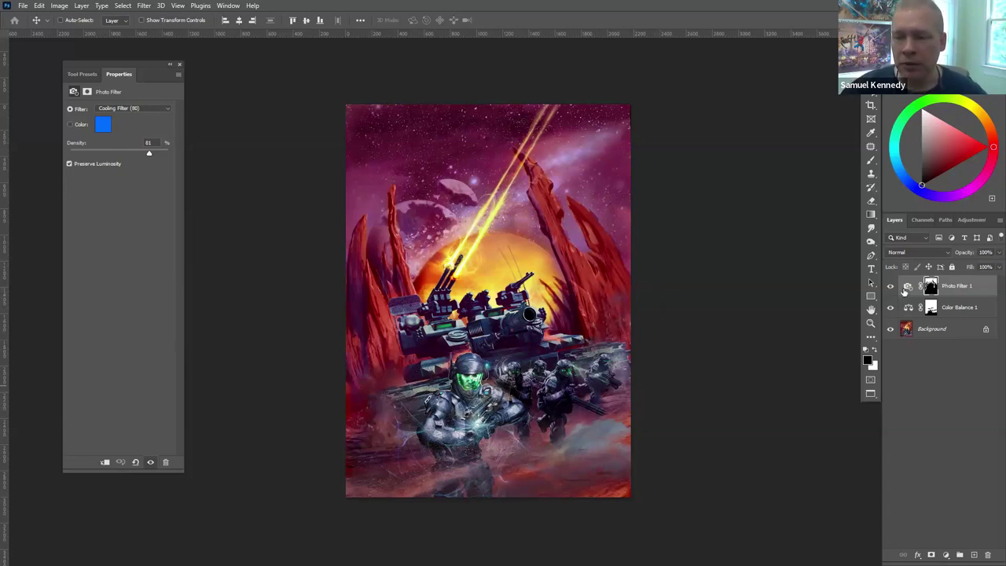
# Select the Color Balance 1 adjustment and go through its Midtones, Highlights and Shadows settings again
pyautogui.click(967, 310)
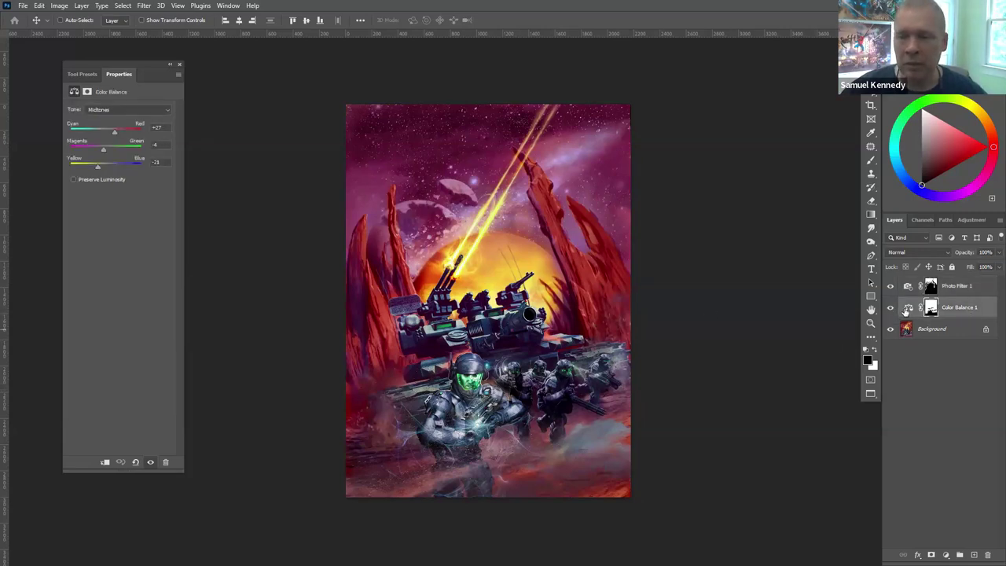
pyautogui.click(908, 310)
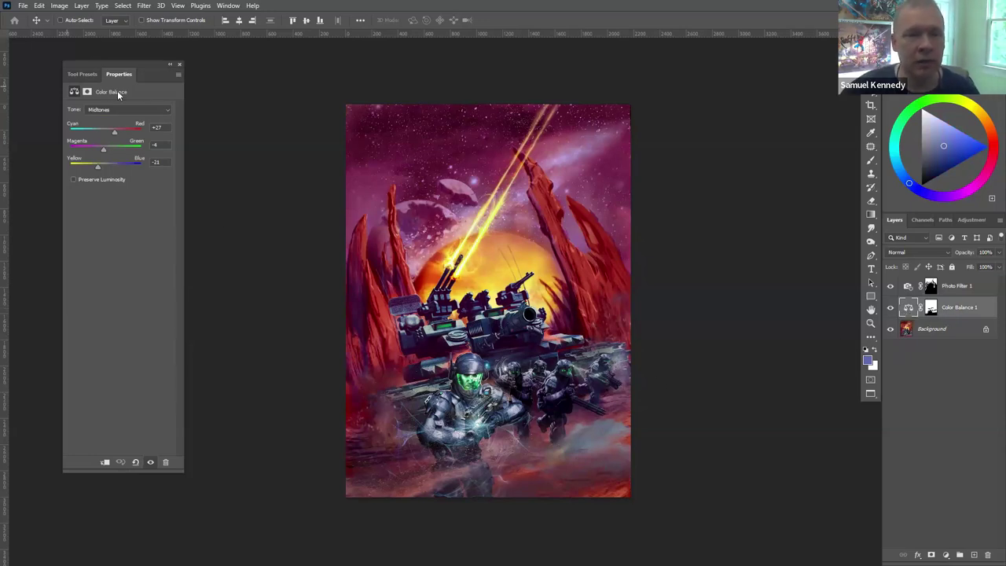
pyautogui.click(122, 111)
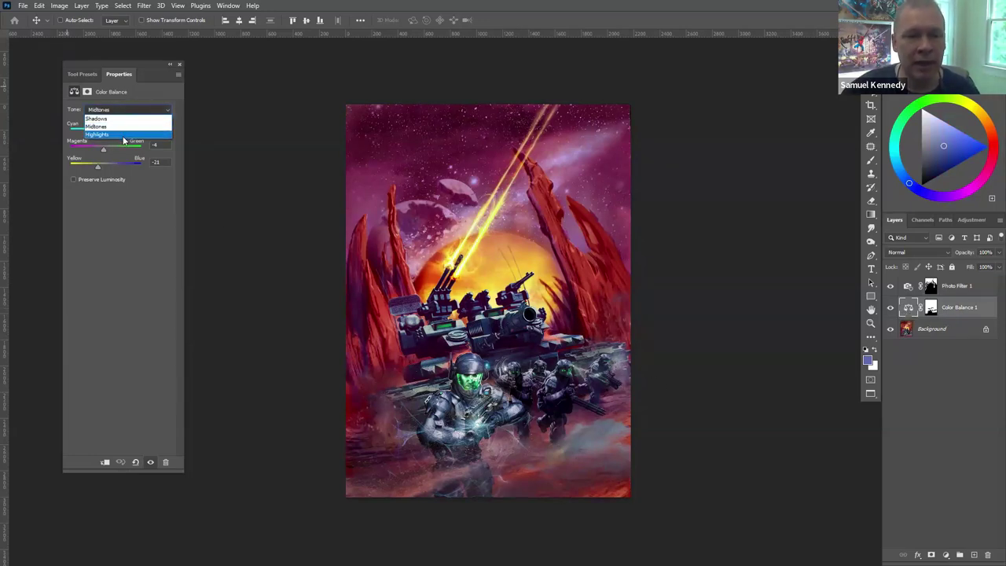
pyautogui.click(124, 135)
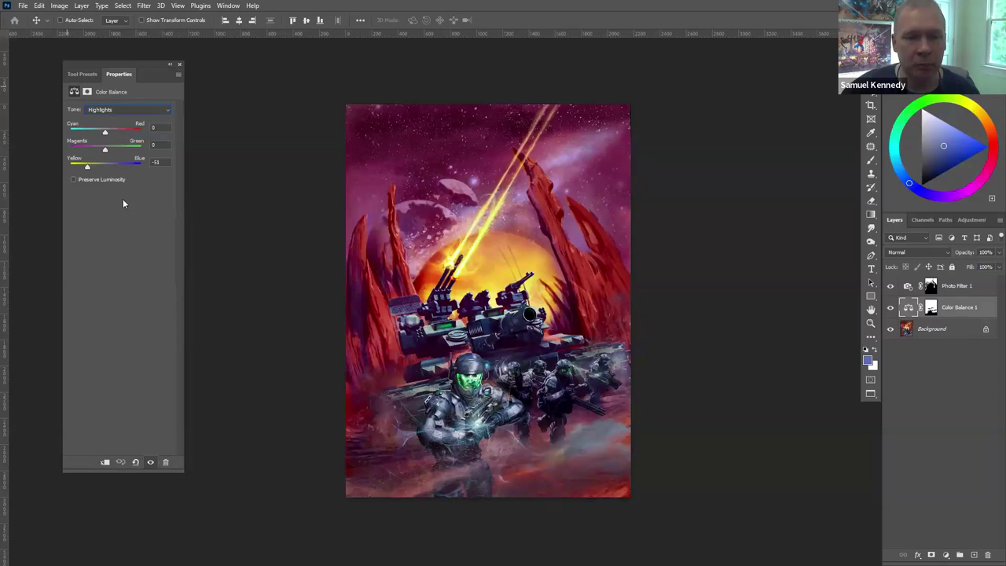
pyautogui.click(123, 112)
pyautogui.click(116, 119)
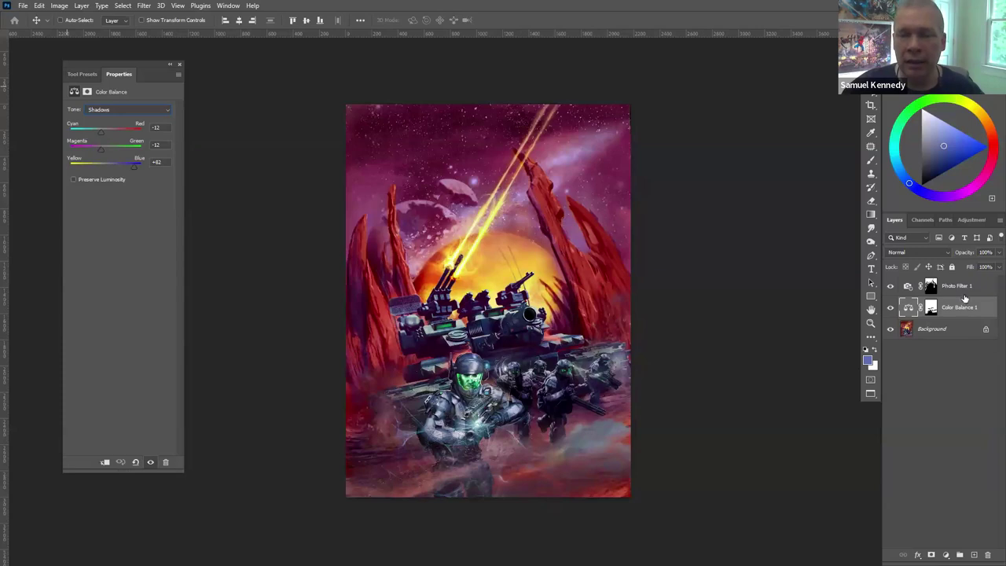
# Change the Photo Filter 1 layer's filter to Warming Filter (85)
pyautogui.click(961, 288)
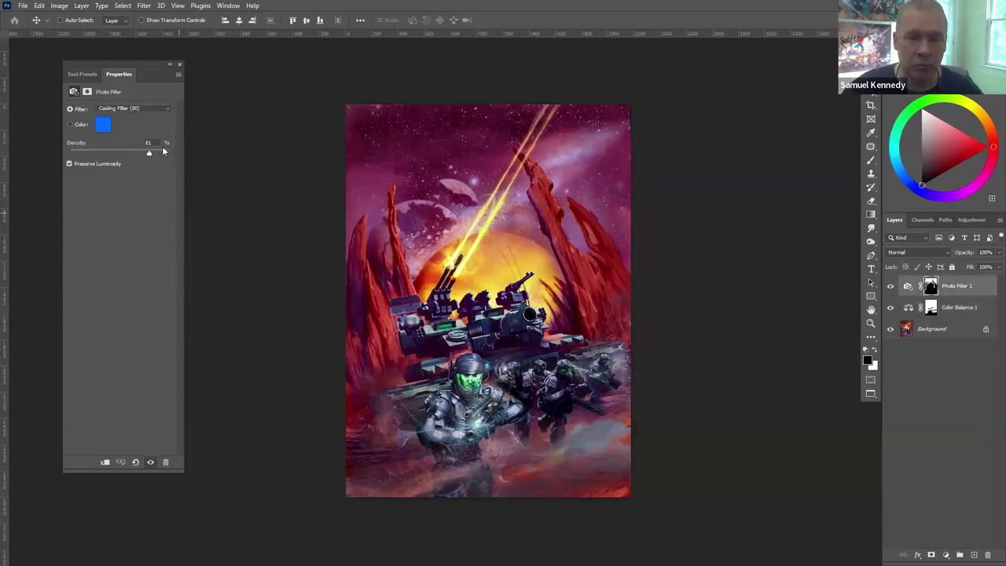
pyautogui.click(123, 109)
pyautogui.click(122, 108)
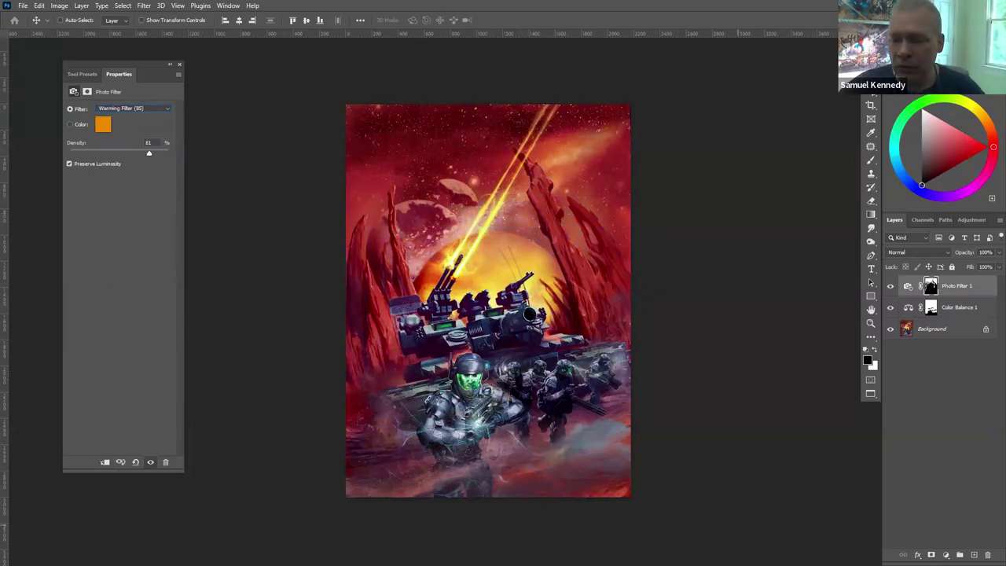
# Add a second Photo Filter adjustment layer above Photo Filter 1 and set its filter to Cooling Filter (80)
pyautogui.click(946, 556)
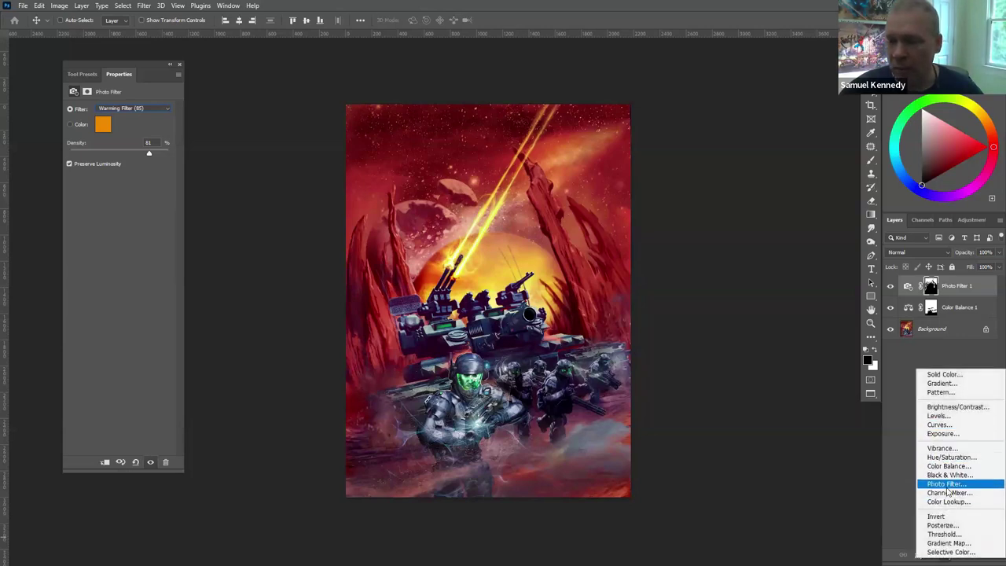
pyautogui.click(946, 484)
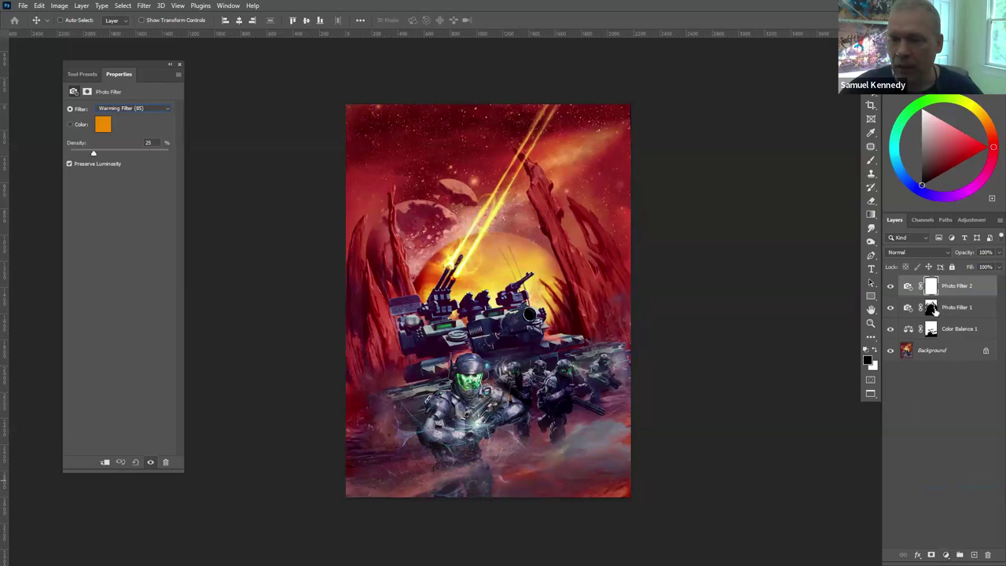
pyautogui.click(131, 110)
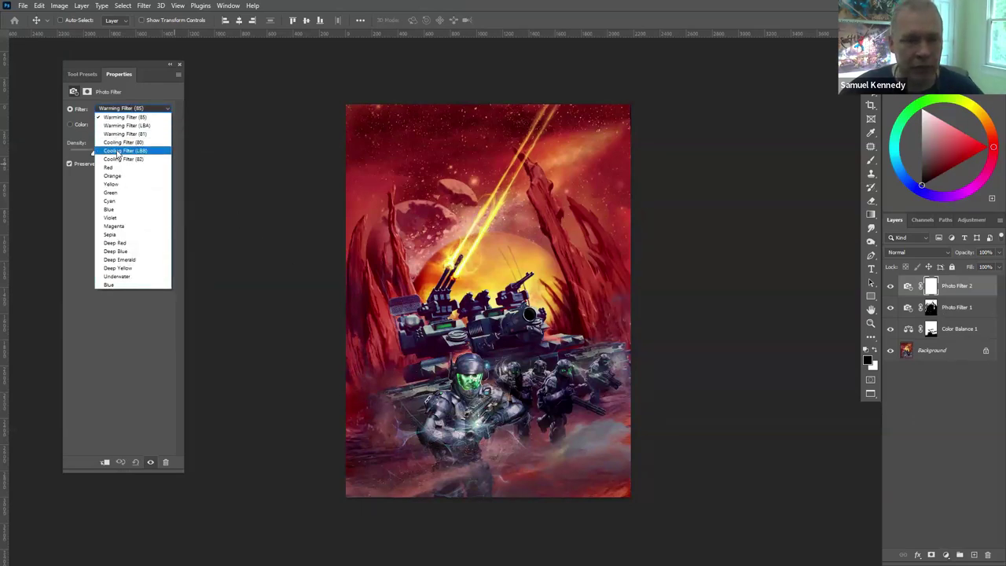
pyautogui.click(118, 142)
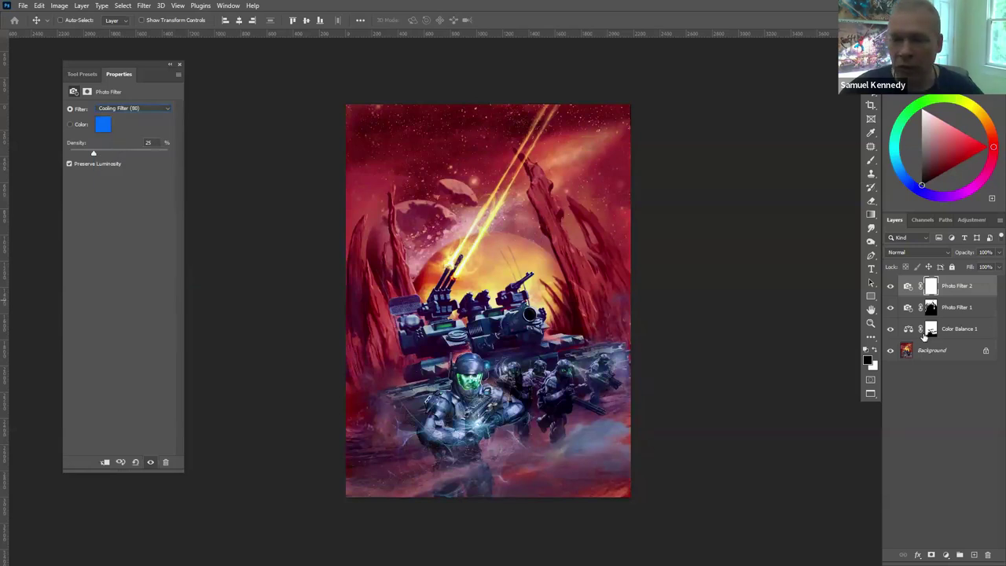
# Hide Color Balance 1, replace the Photo Filter 2 mask with a copy of the Photo Filter 1 mask and invert it
pyautogui.click(890, 329)
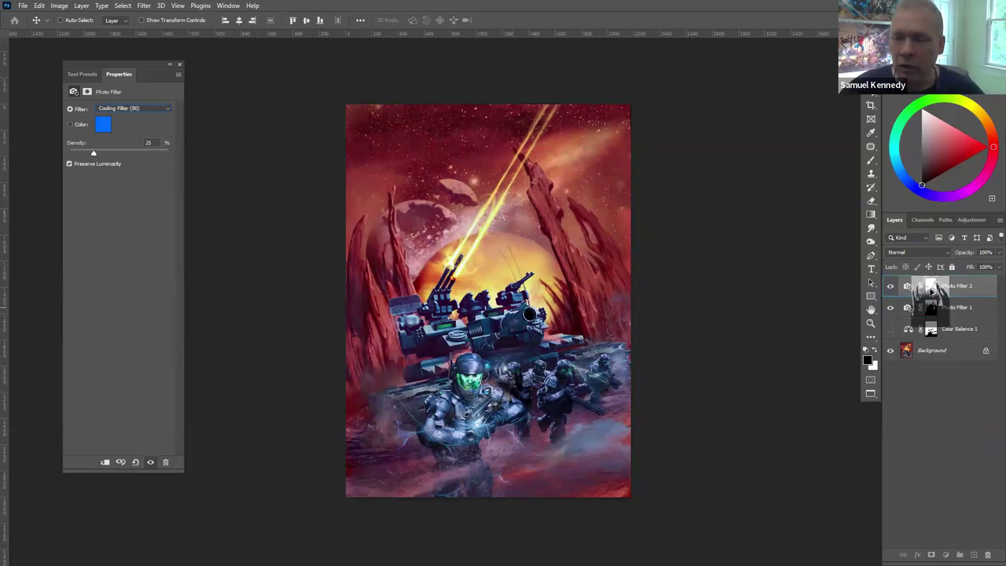
pyautogui.click(932, 288)
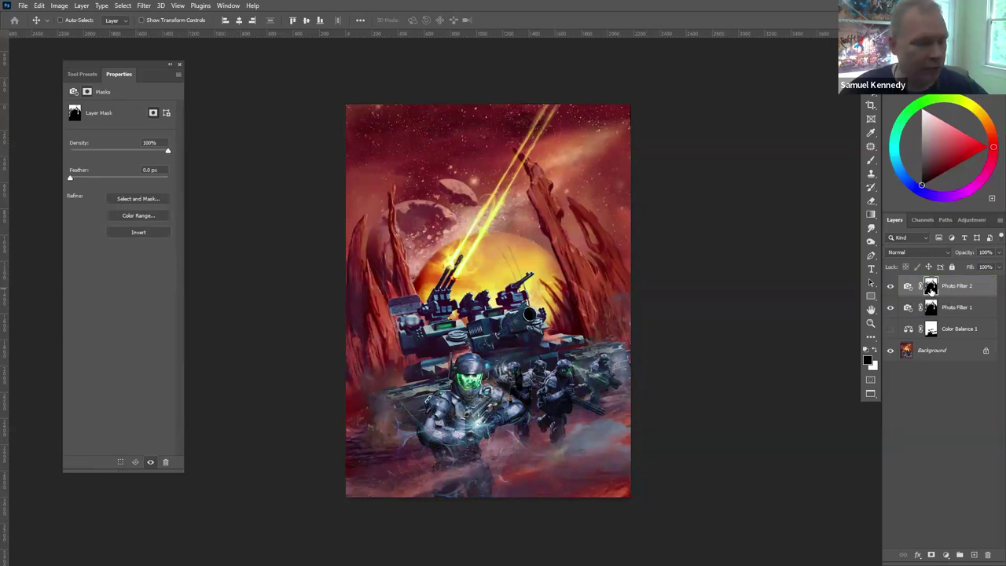
pyautogui.hotkey('ctrl', 'i')
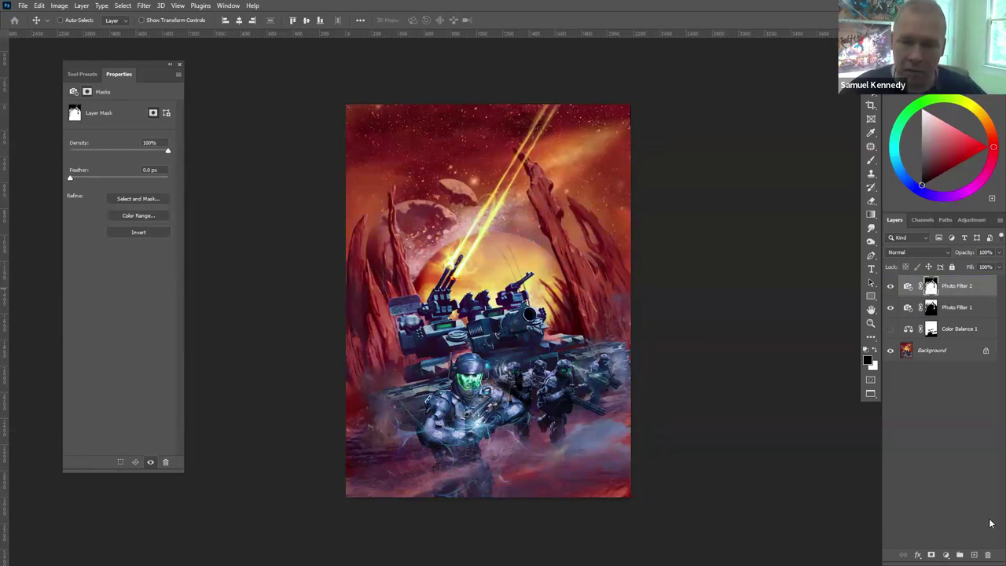
# Set the Photo Filter 1 density to 100% and show Photo Filter 2 with its mask selected
pyautogui.click(910, 308)
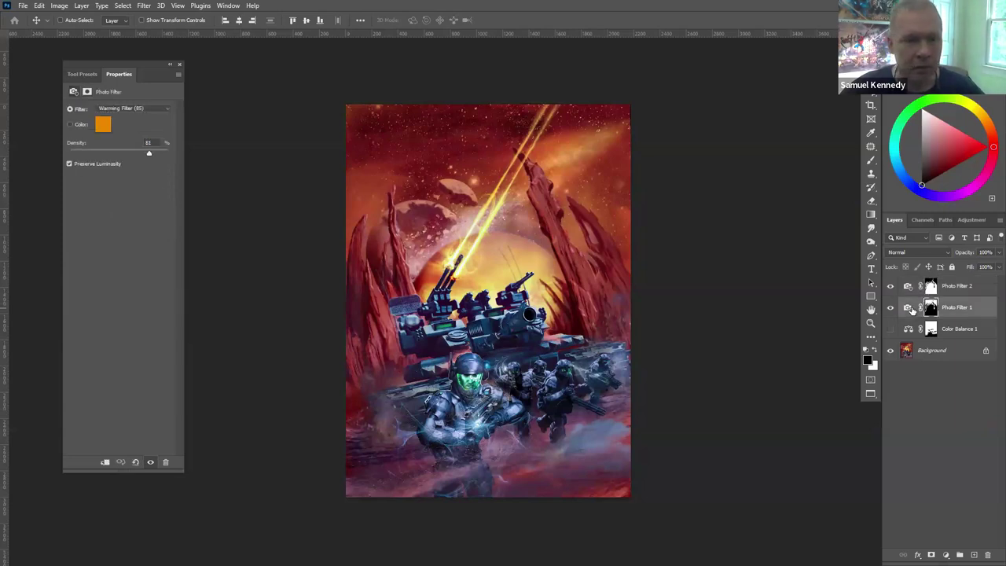
pyautogui.moveTo(160, 155); pyautogui.dragTo(168, 156)
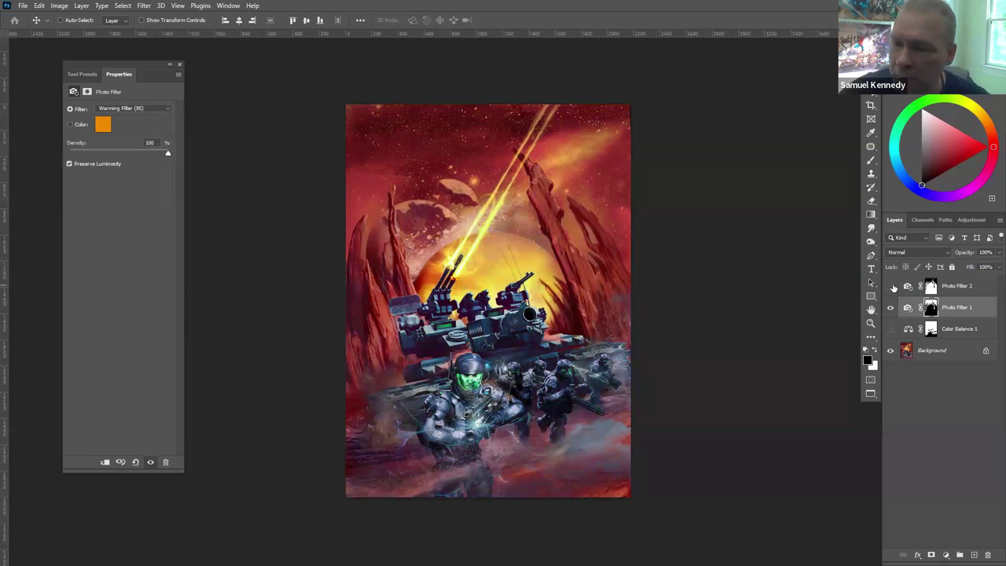
pyautogui.click(931, 289)
pyautogui.click(892, 290)
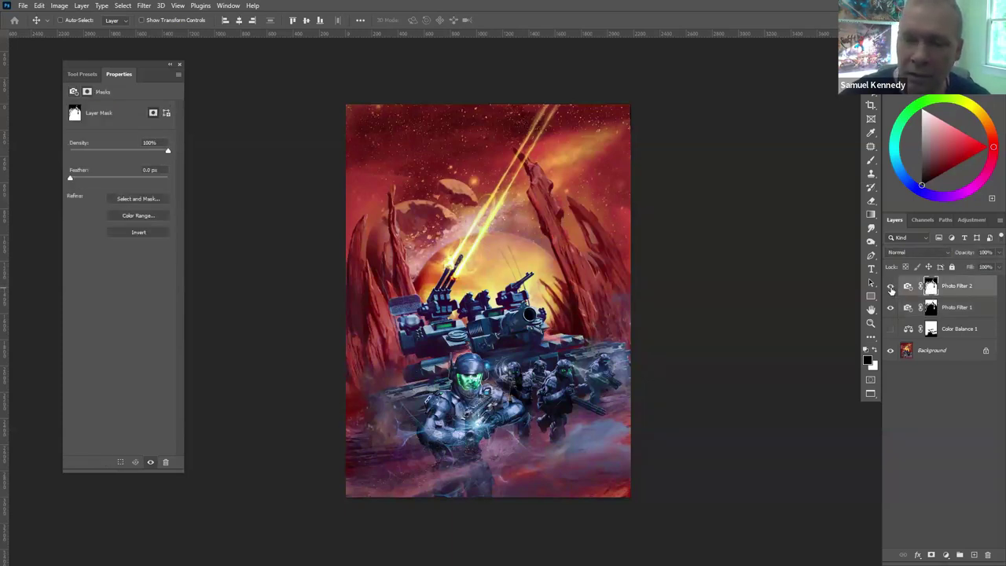
# Paint black on the Photo Filter 2 mask over the glowing sun area with a 600 px brush
pyautogui.press('b')
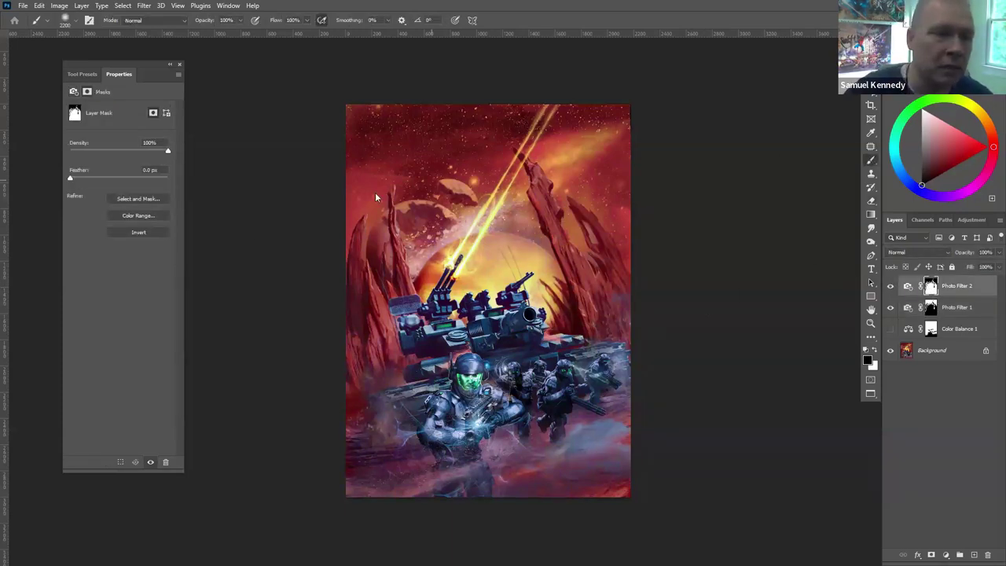
pyautogui.press('[')
pyautogui.press('[')
pyautogui.press('[')
pyautogui.press('[')
pyautogui.press('[')
pyautogui.press('[')
pyautogui.press('[')
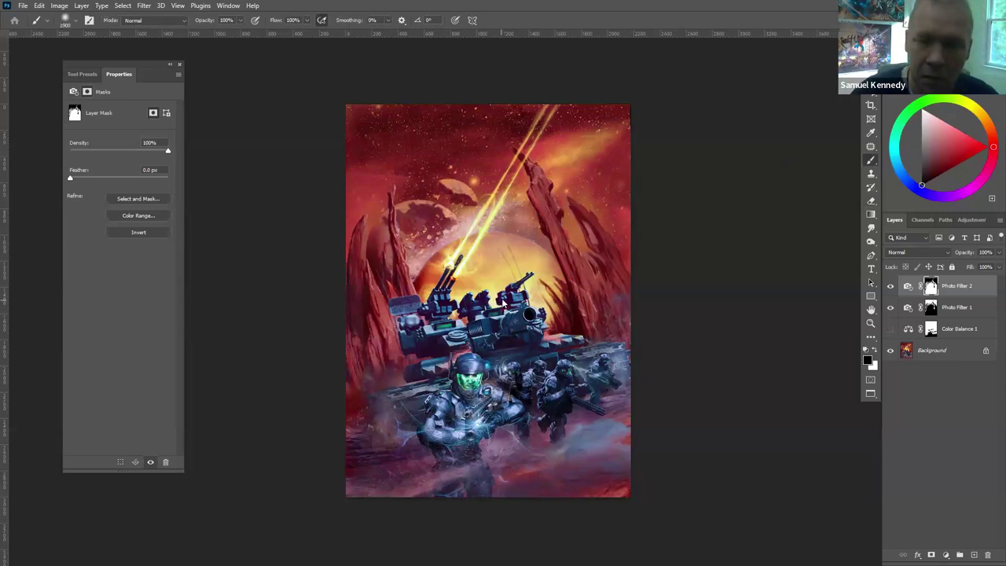
pyautogui.press('[')
pyautogui.press('[')
pyautogui.press('[')
pyautogui.press('[')
pyautogui.press('[')
pyautogui.press('[')
pyautogui.press('[')
pyautogui.press('[')
pyautogui.press('[')
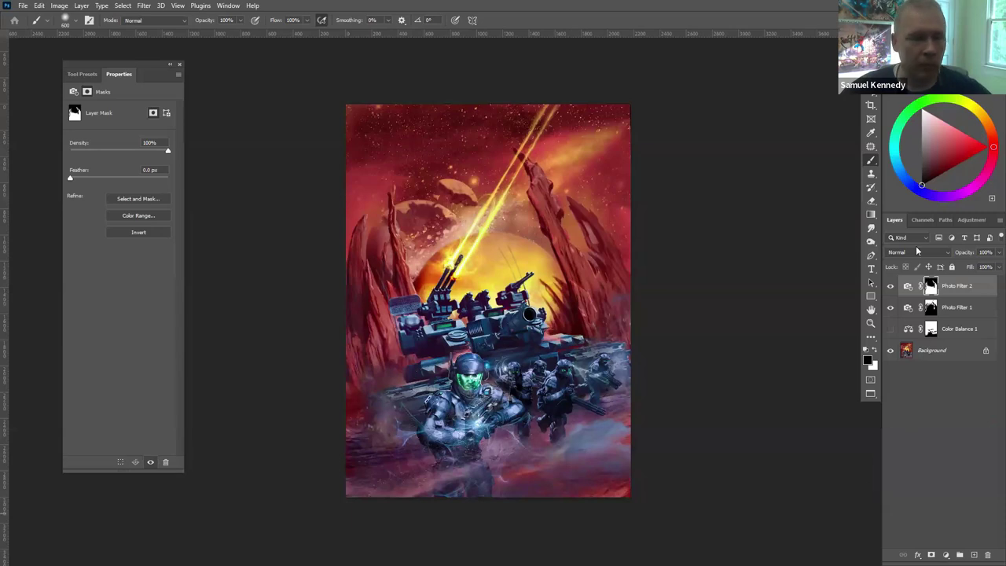
pyautogui.press('v')
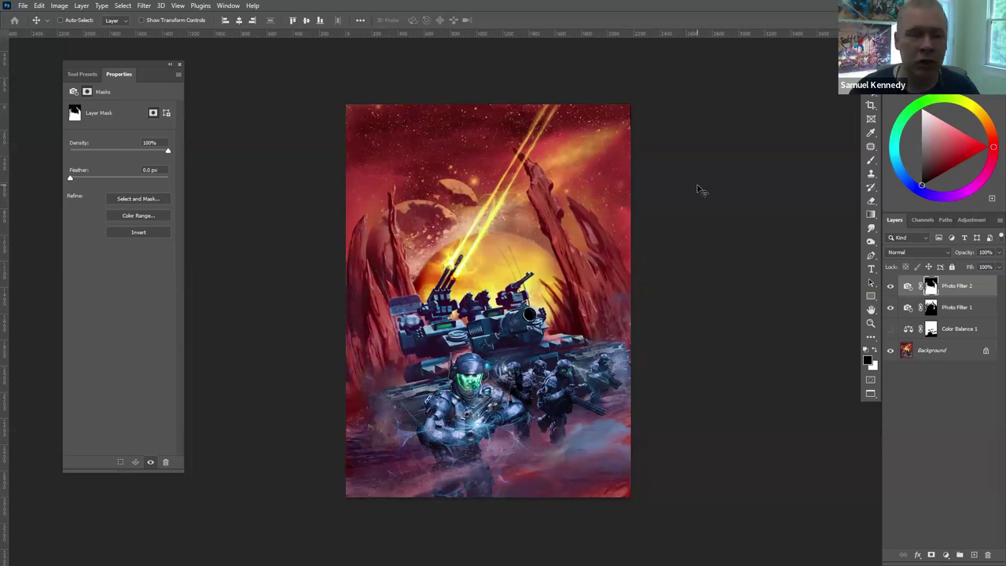
# Preview the sci-fi painting full screen, return it to a floating window and move it out of the workspace
pyautogui.press('f')
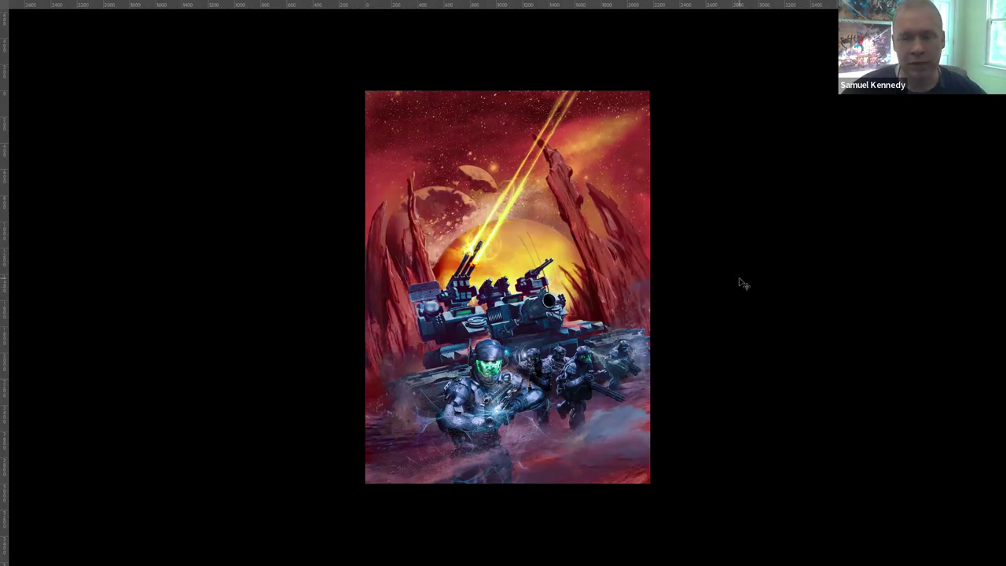
pyautogui.press('f')
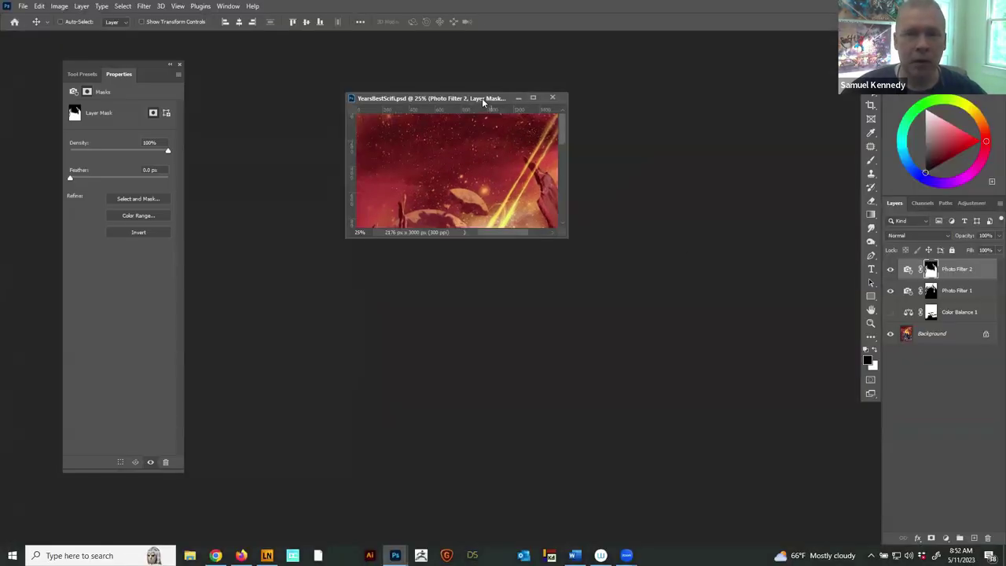
pyautogui.moveTo(483, 102); pyautogui.dragTo(484, 0)
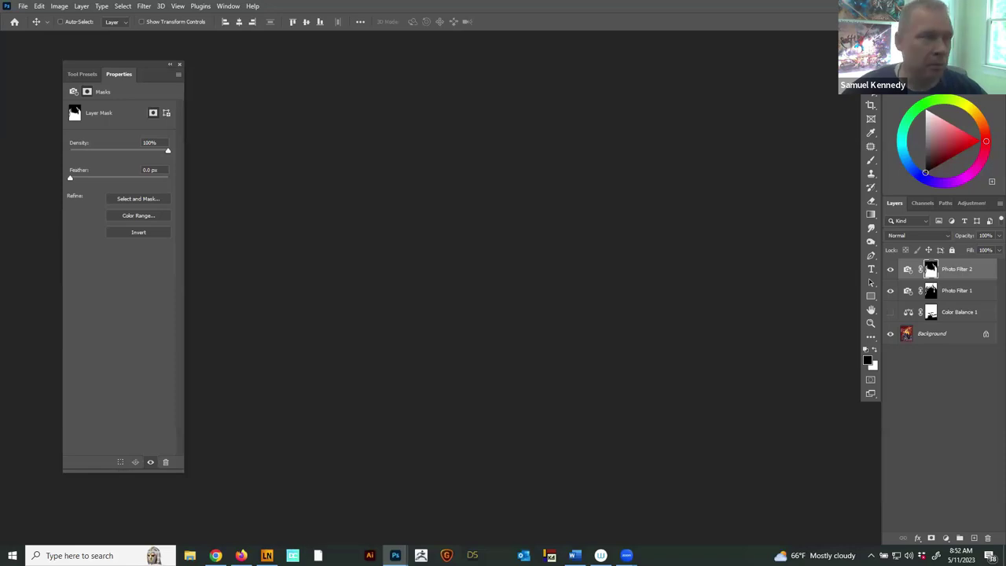
# Bring another image window into the workspace, enlarge it and examine the image zoomed in full screen
pyautogui.moveTo(249, 152); pyautogui.dragTo(436, 48)
pyautogui.moveTo(575, 186); pyautogui.dragTo(739, 515)
pyautogui.press('f')
pyautogui.hotkey('ctrl', '+')
pyautogui.hotkey('ctrl', '+')
pyautogui.hotkey('ctrl', '+')
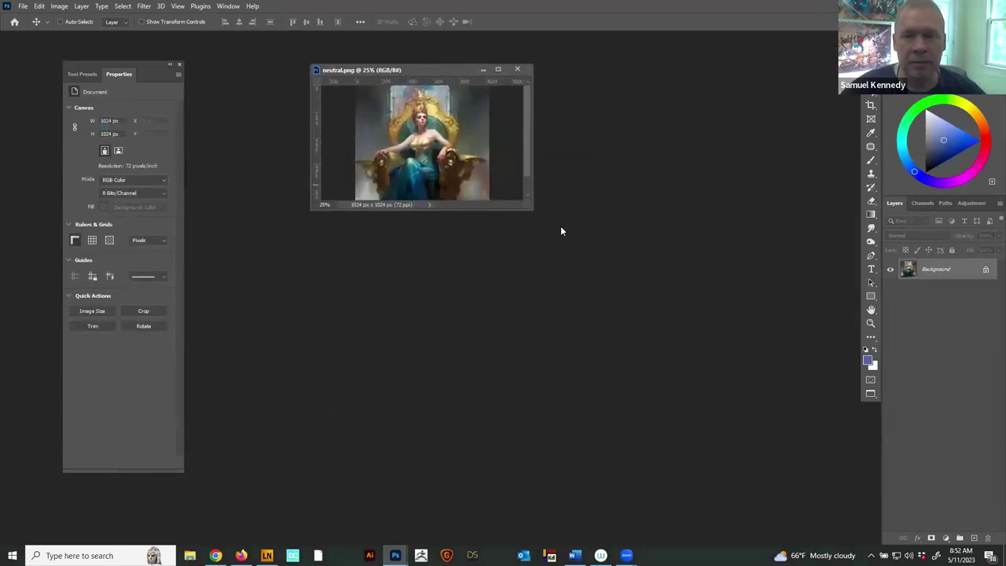
# Show neutral.png full screen and examine the color temperature of the enthroned queen and her surroundings
pyautogui.moveTo(530, 206); pyautogui.dragTo(746, 428)
pyautogui.press('f')
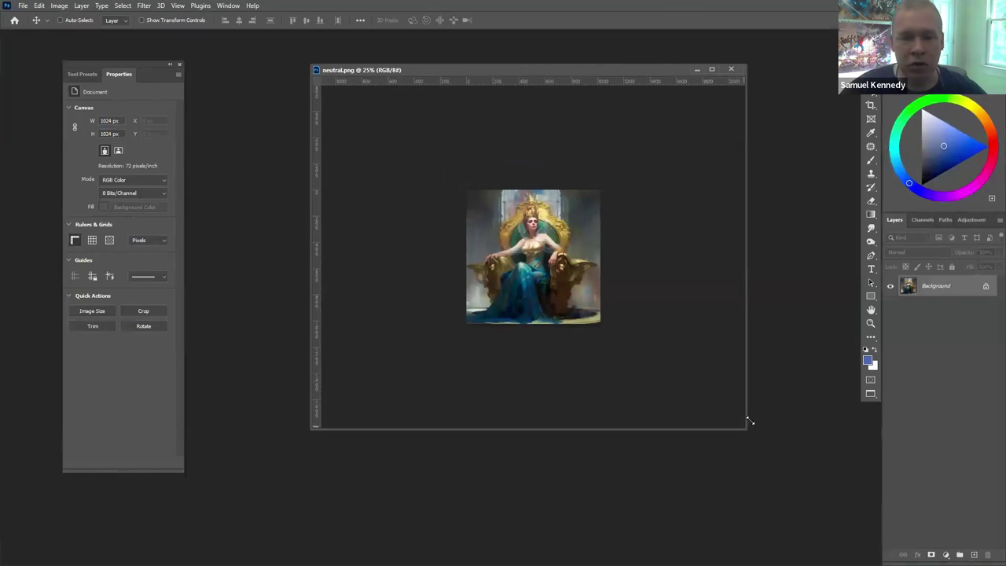
pyautogui.hotkey('ctrl', '+')
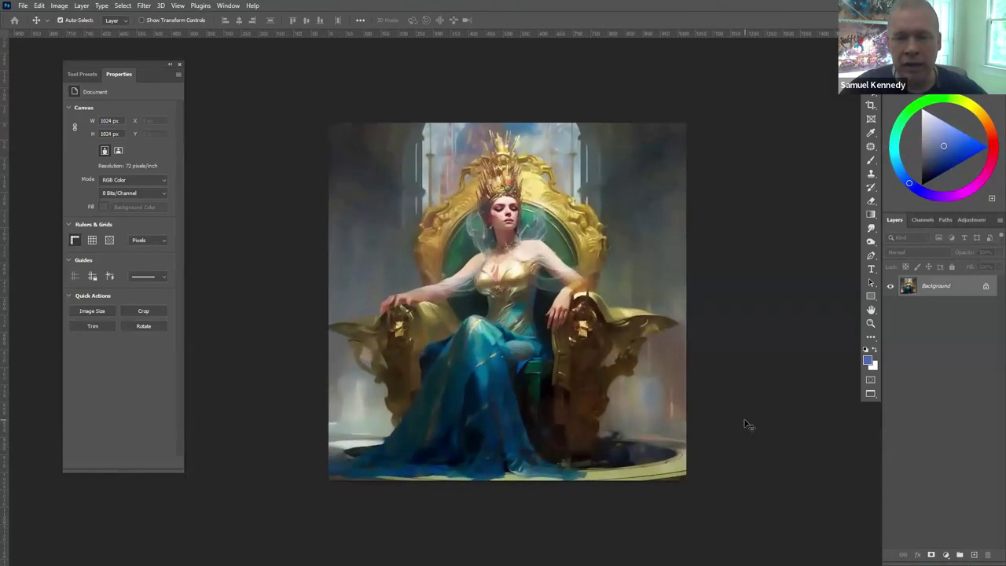
pyautogui.hotkey('ctrl', '+')
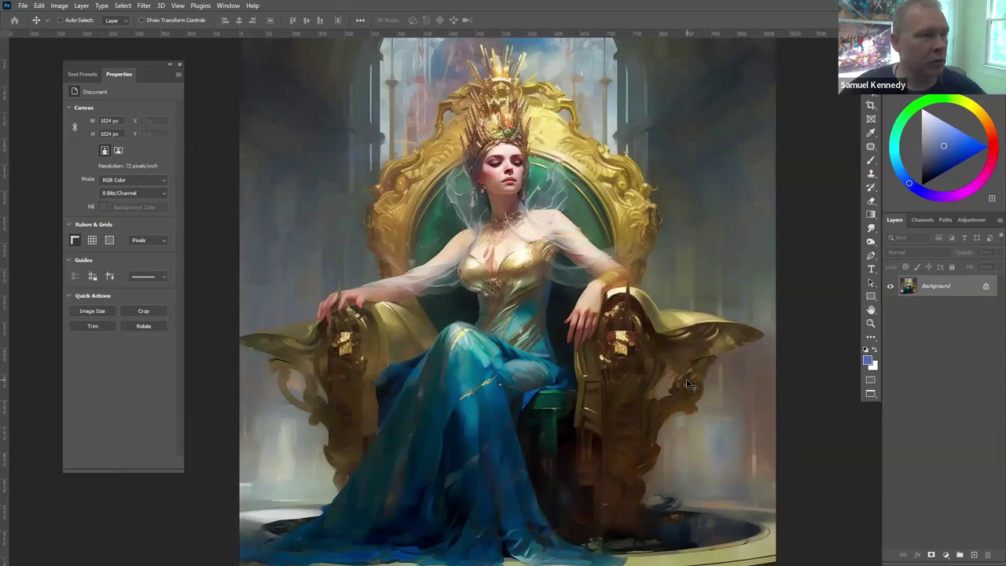
pyautogui.press('ctrl')
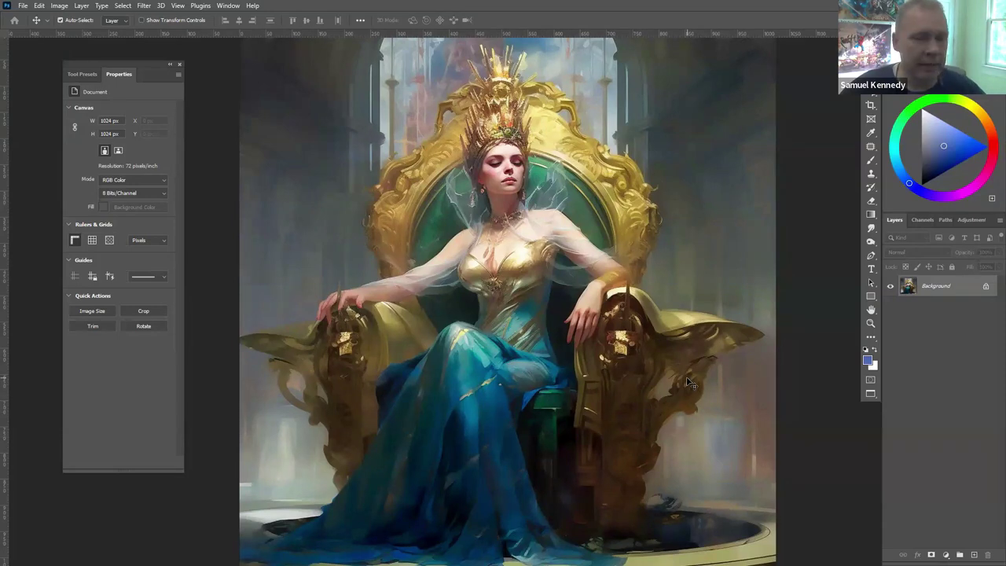
pyautogui.press('ctrl')
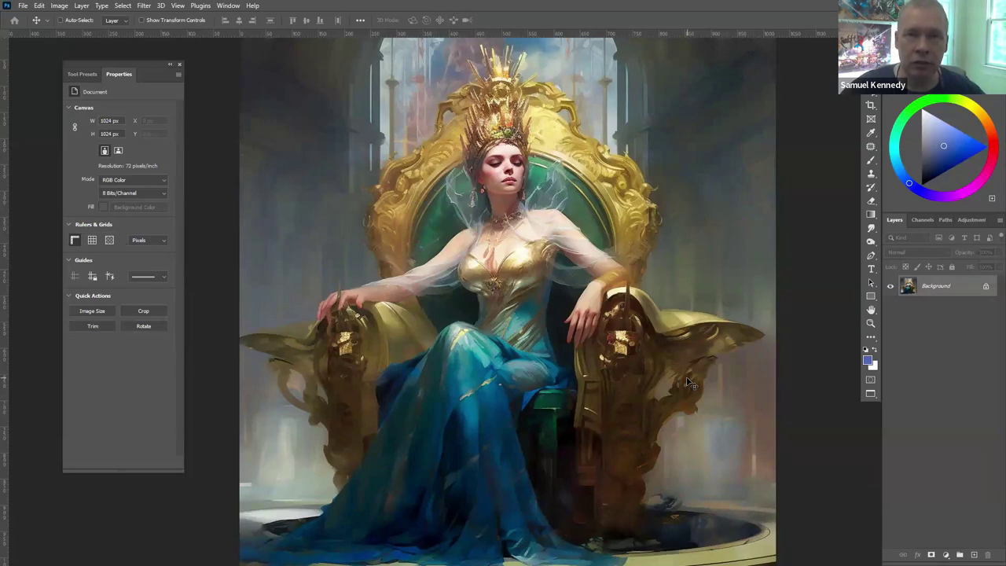
pyautogui.press('ctrl')
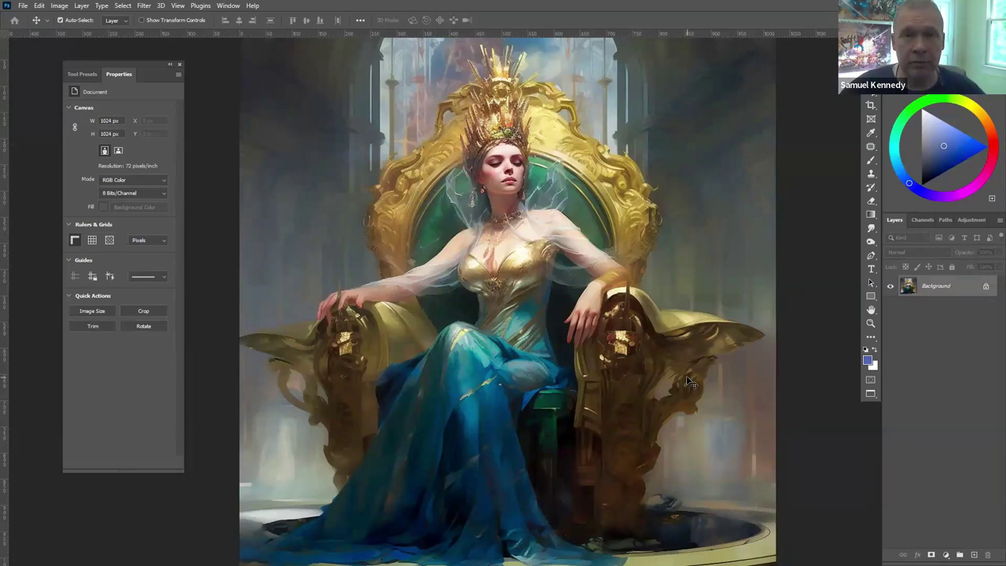
pyautogui.press('ctrl')
pyautogui.press('ctrl')
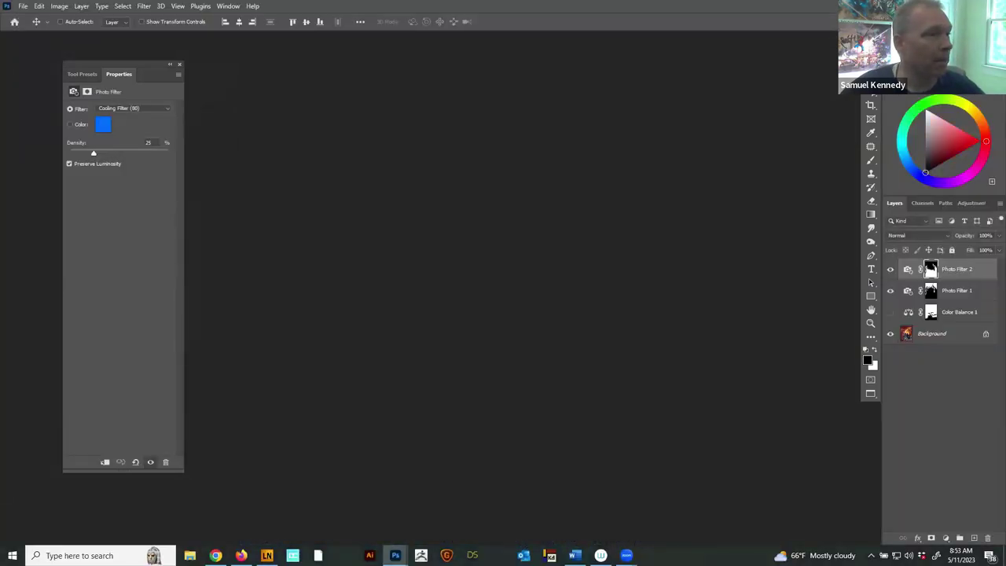
# Bring DragonComp1.psb into the workspace full screen and examine the white dragon and waterfall up close
pyautogui.moveTo(273, 11); pyautogui.dragTo(443, 106)
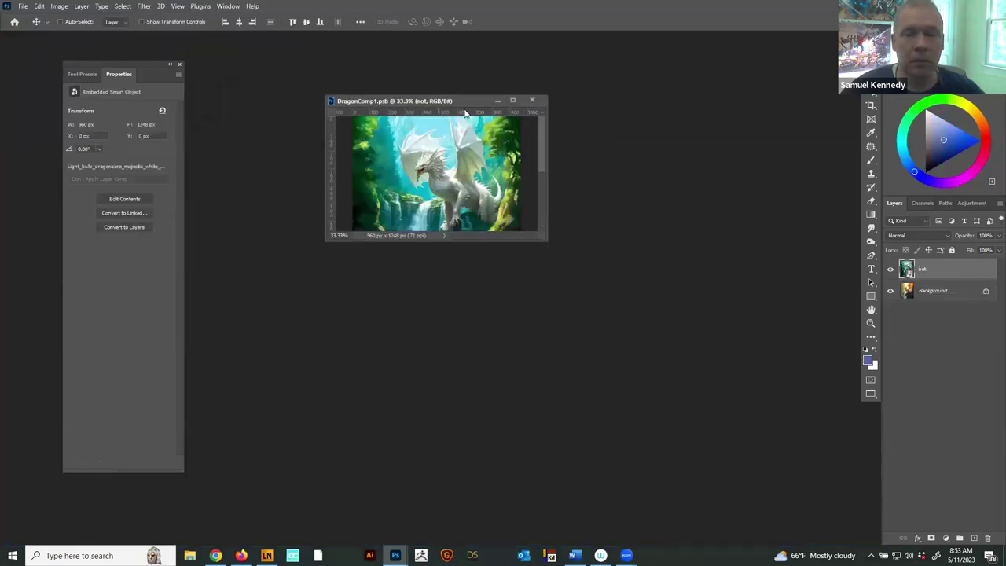
pyautogui.press('f')
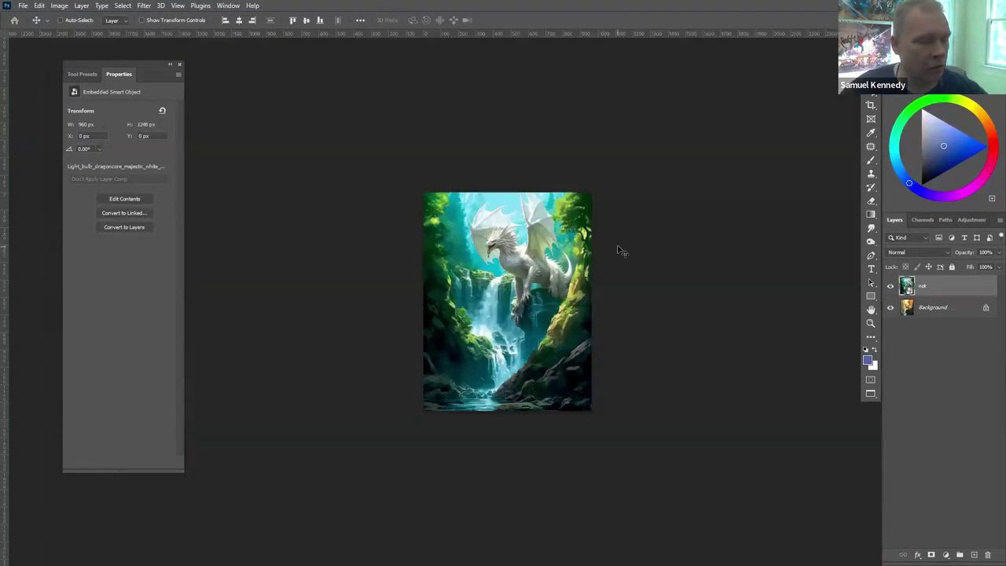
pyautogui.hotkey('ctrl', '+')
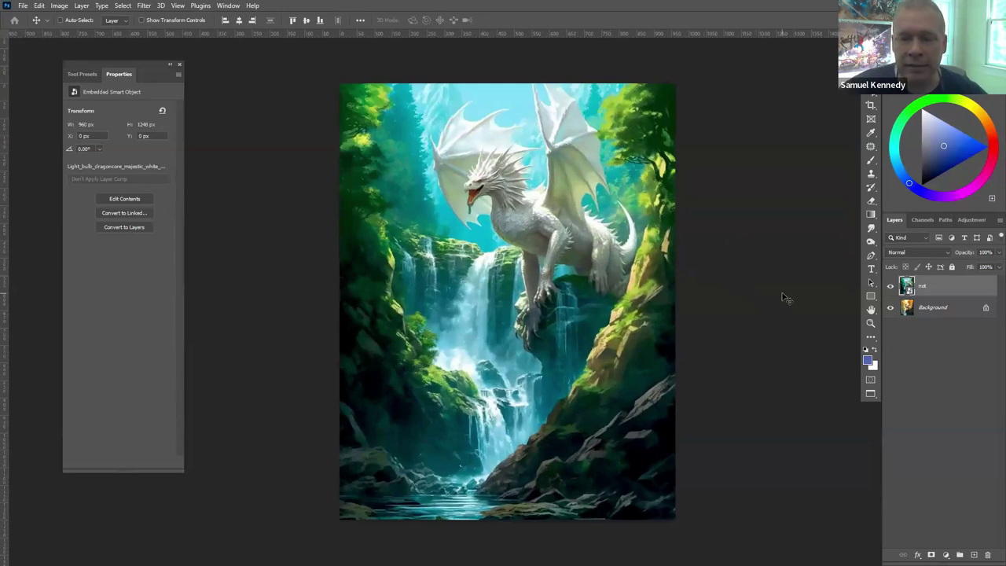
pyautogui.moveTo(780, 297); pyautogui.dragTo(757, 307)
pyautogui.hotkey('ctrl', '+')
pyautogui.scroll(1, 763, 309)
pyautogui.scroll(-1, 763, 309)
pyautogui.scroll(2, 763, 309)
pyautogui.scroll(-2, 763, 309)
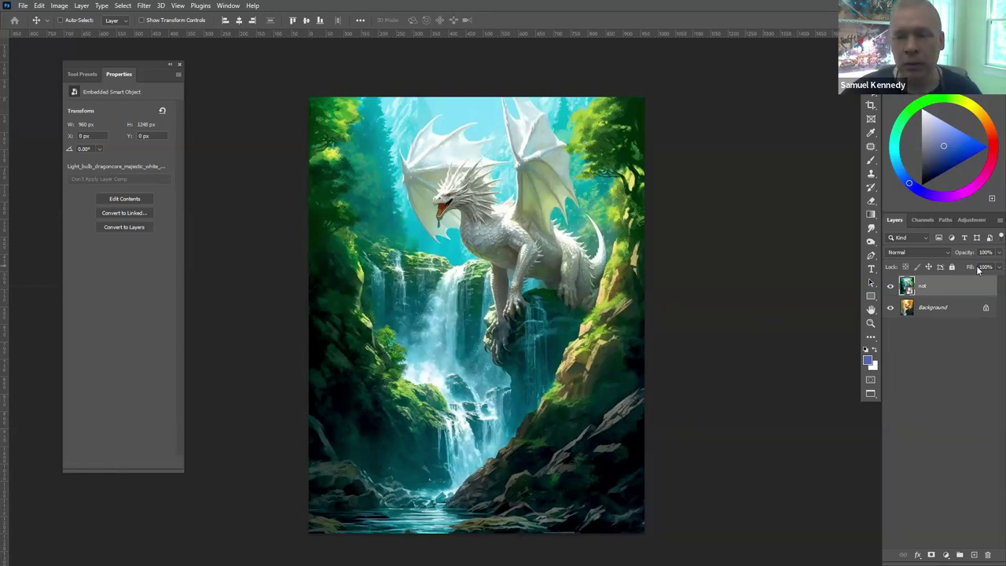
# Hide the "not" layer in DragonComp1.psb and examine the warm and cool colors of the Background dragon
pyautogui.click(891, 288)
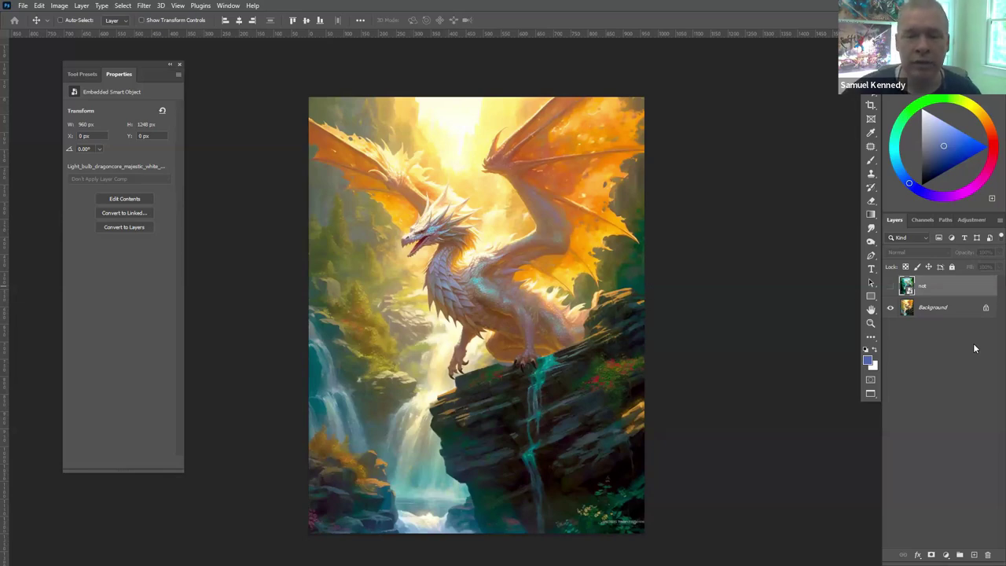
pyautogui.scroll(1, 504, 321)
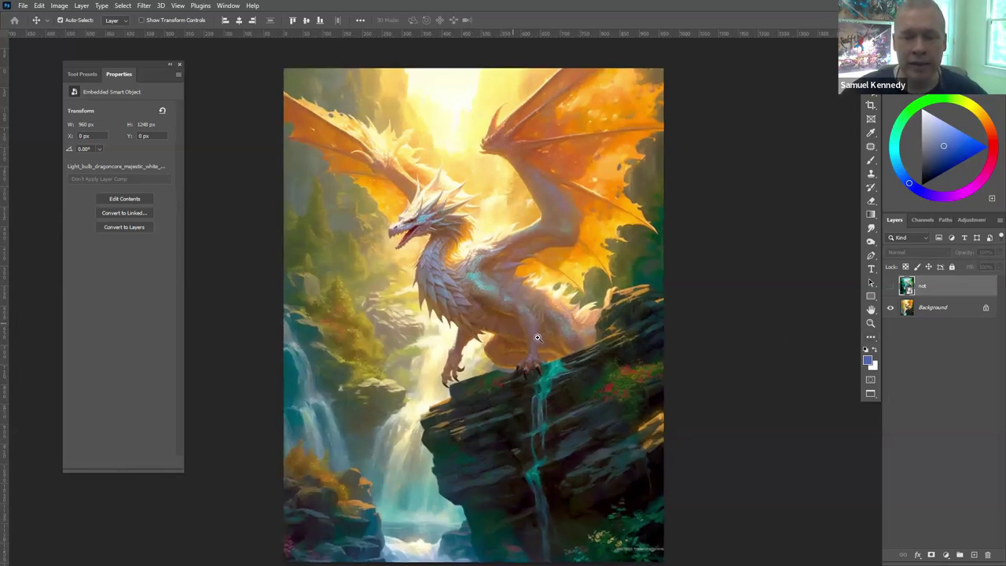
pyautogui.scroll(2, 535, 336)
pyautogui.scroll(1, 488, 314)
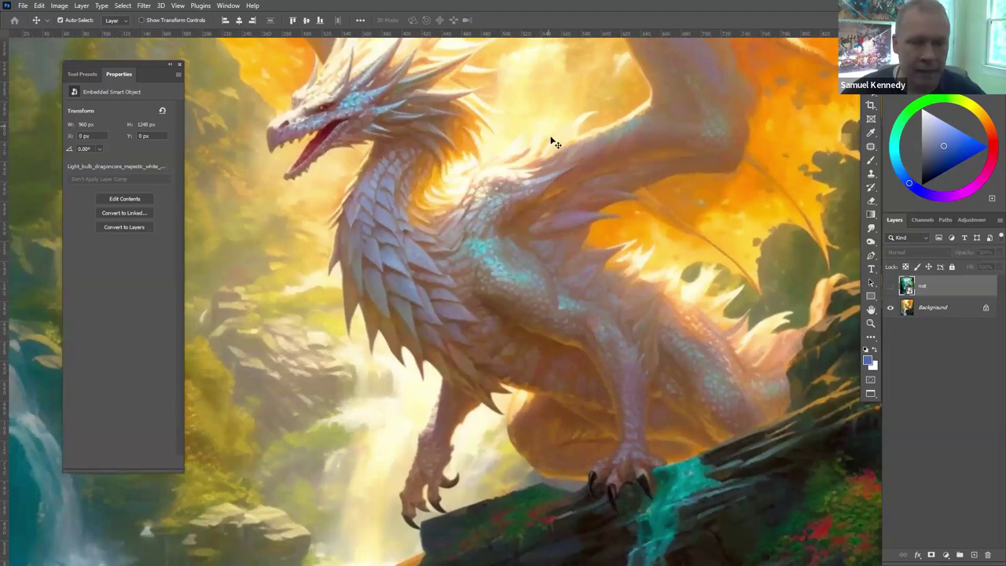
pyautogui.hotkey('ctrl', '0')
pyautogui.press('space')
pyautogui.moveTo(769, 390); pyautogui.dragTo(753, 374)
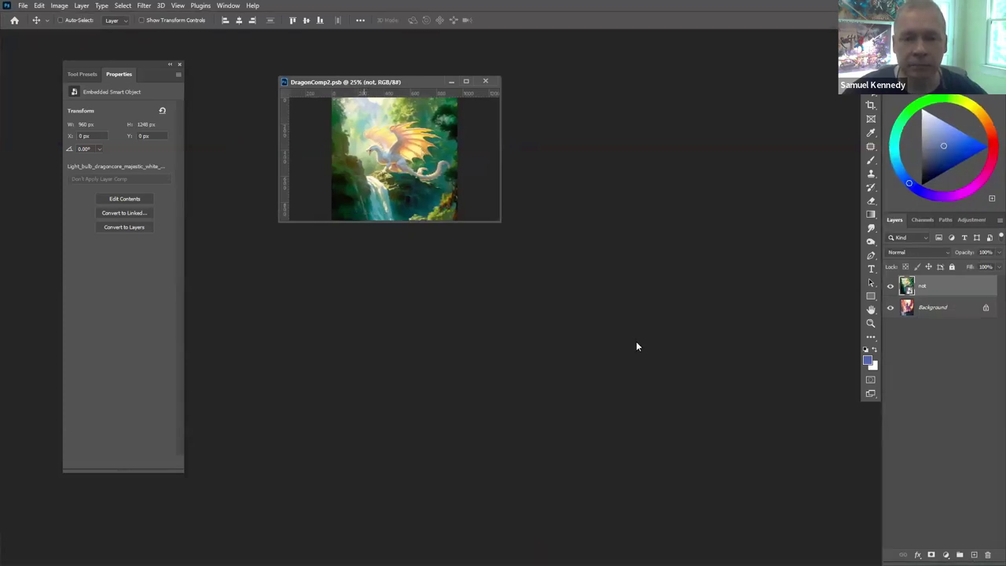
# Show DragonComp2.psb full screen and examine the yellow-winged dragon above the waterfall
pyautogui.press('f')
pyautogui.hotkey('ctrl', '+')
pyautogui.hotkey('ctrl', '+')
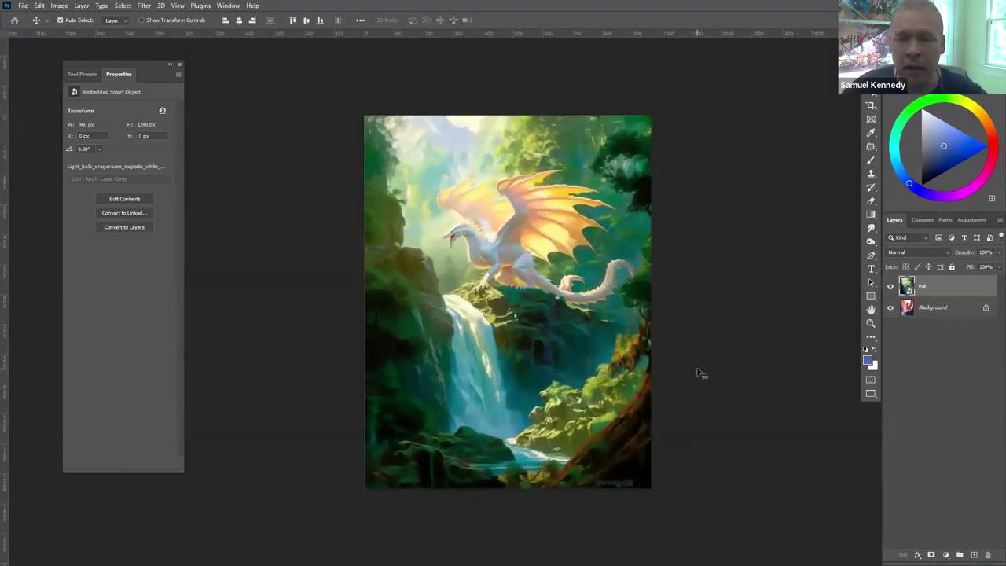
pyautogui.hotkey('ctrl', '+')
pyautogui.hotkey('ctrl', '+')
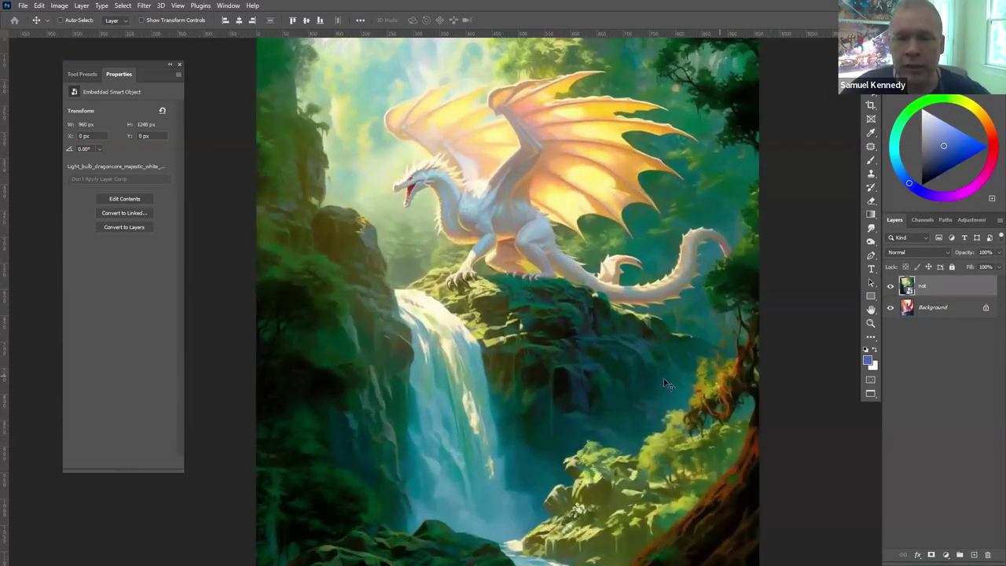
pyautogui.moveTo(647, 388); pyautogui.dragTo(638, 418)
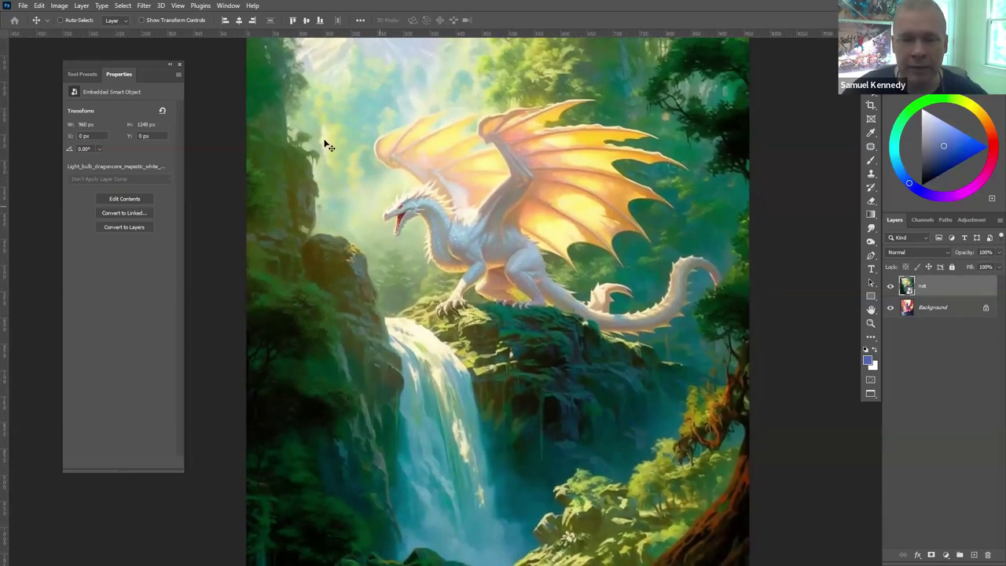
# Compare the two dragons by toggling the "not" layer in DragonComp2.psb, then move the document out of the workspace
pyautogui.click(891, 287)
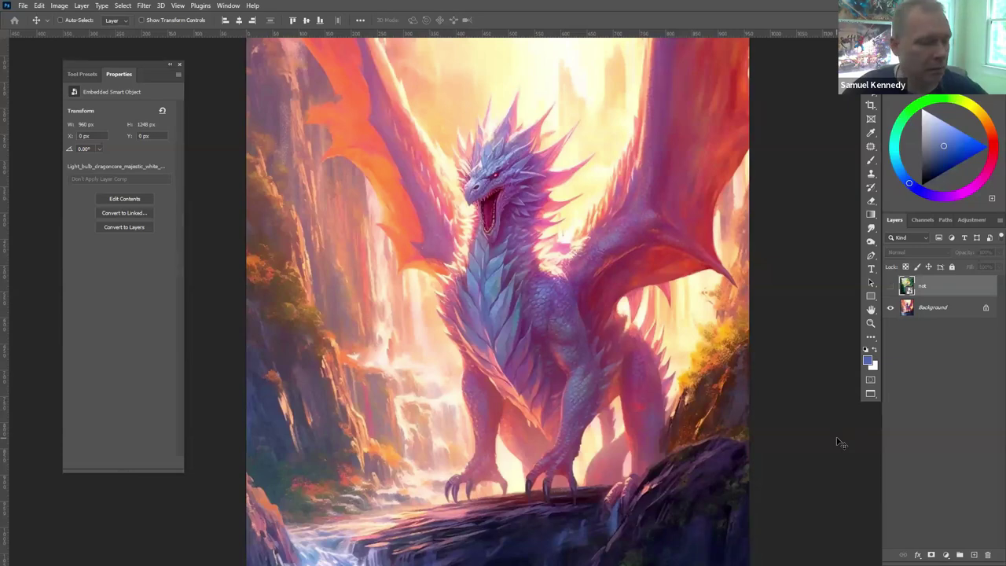
pyautogui.hotkey('ctrl', '-')
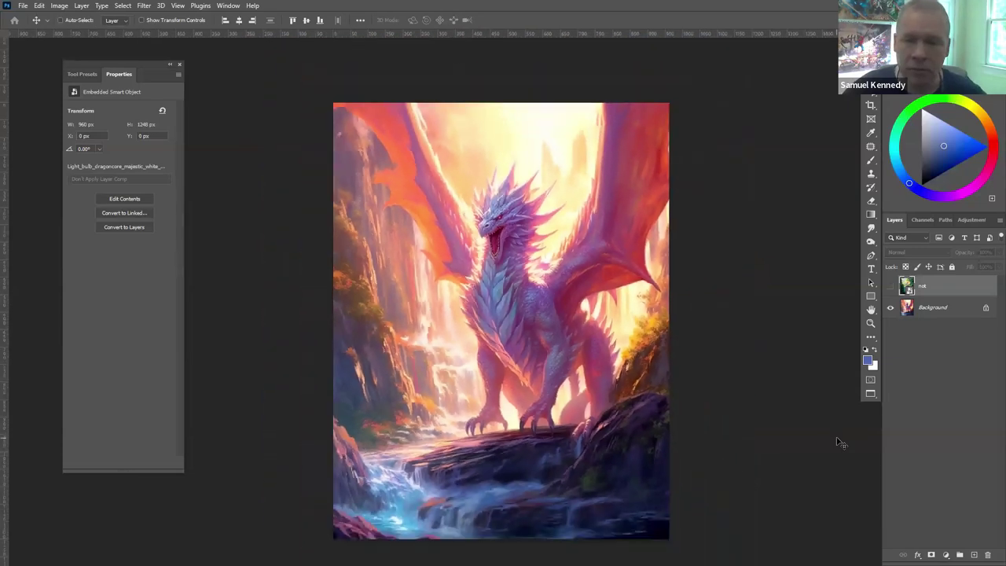
pyautogui.click(891, 286)
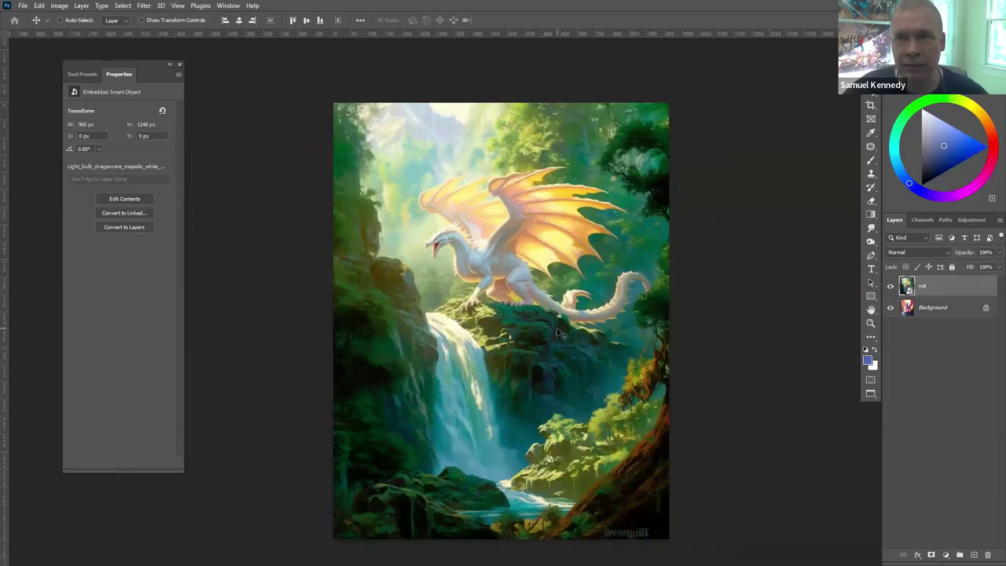
pyautogui.click(892, 287)
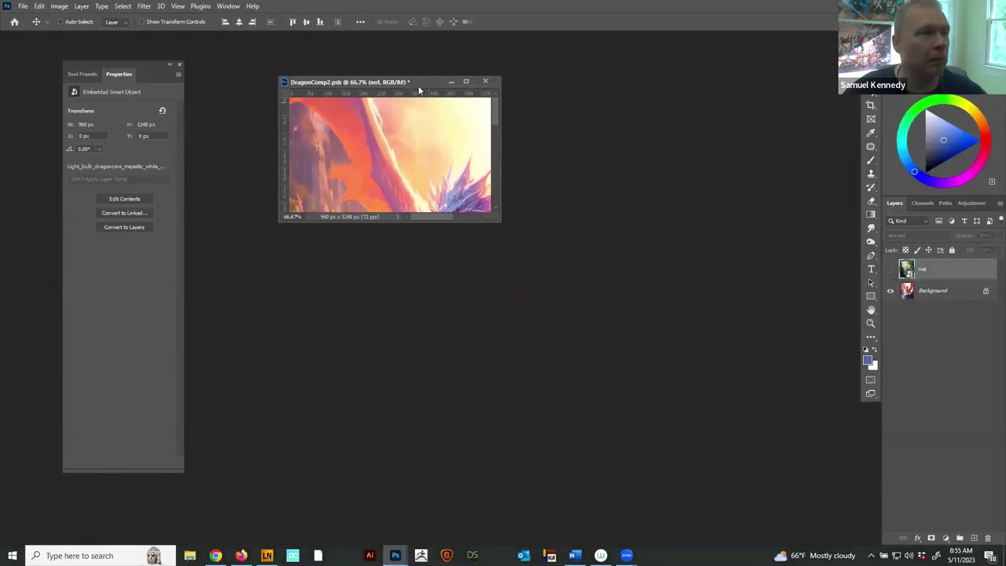
pyautogui.moveTo(381, 79); pyautogui.dragTo(0, 318)
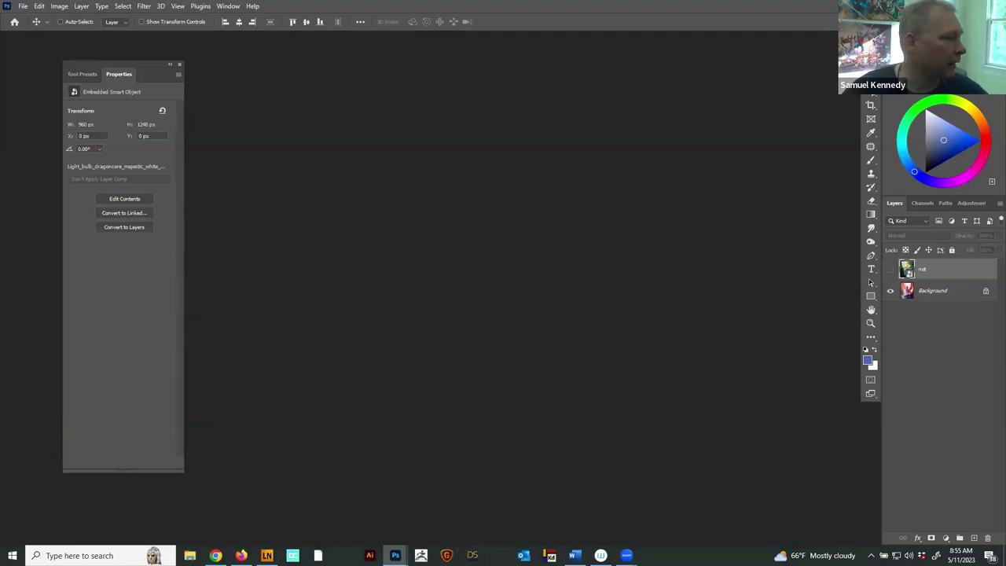
# Bring Spaceship1.psb into the workspace, show it full screen and enlarge the blue starship image
pyautogui.moveTo(0, 157); pyautogui.dragTo(447, 74)
pyautogui.press('f')
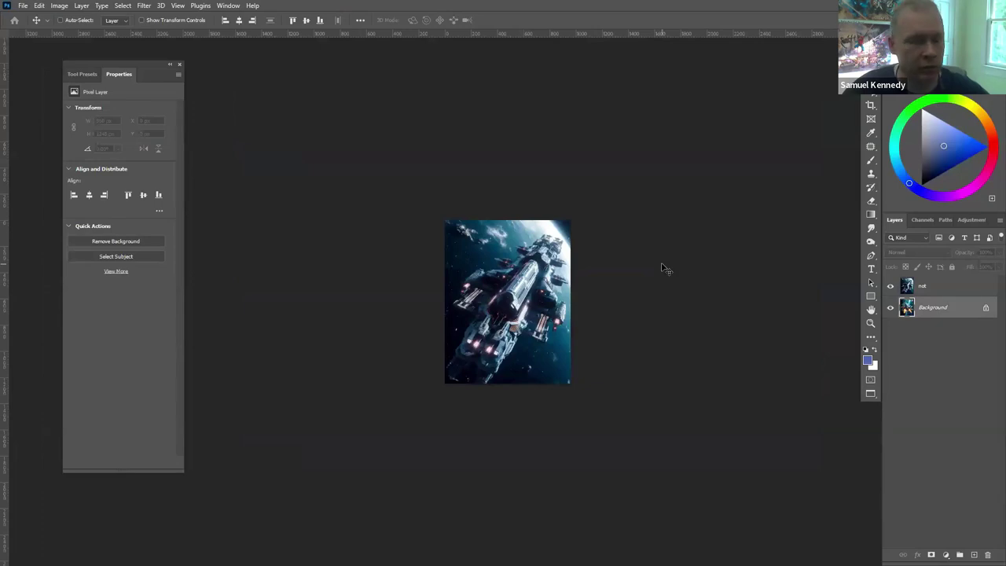
pyautogui.hotkey('ctrl', '0')
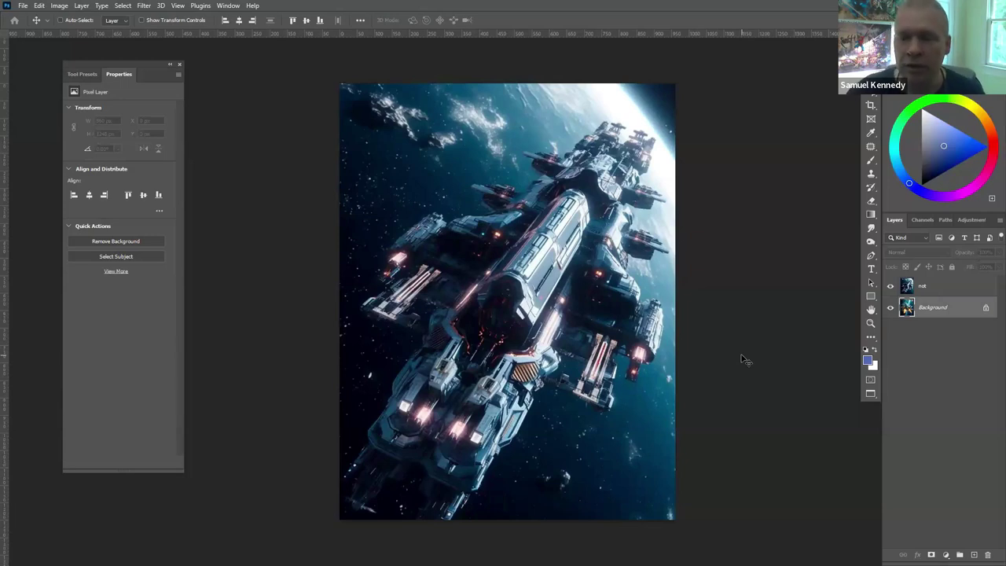
# Hide the "not" layer to examine the Background spaceship's warm engine glow against teal, then move Spaceship1.psb out of the workspace
pyautogui.click(954, 291)
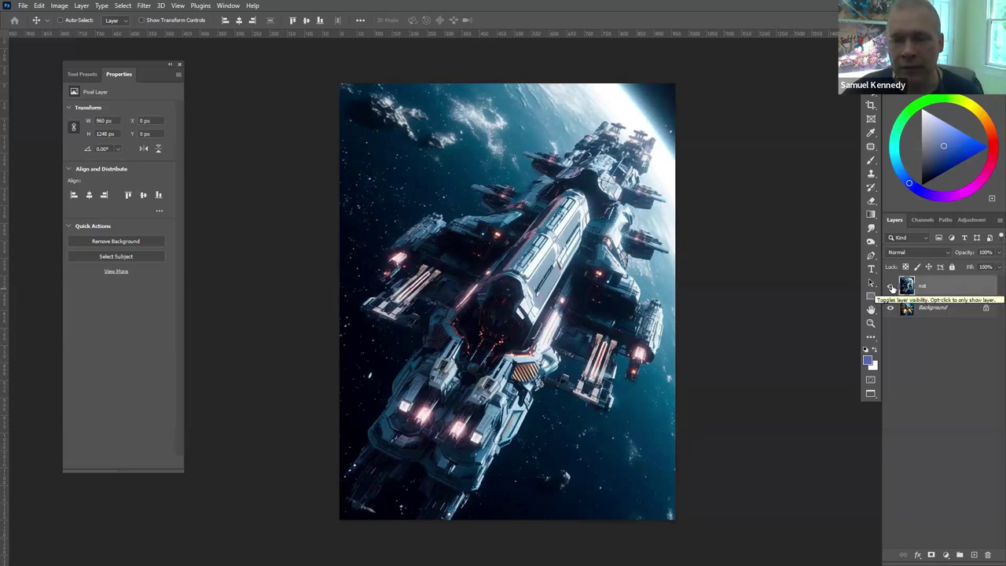
pyautogui.click(892, 289)
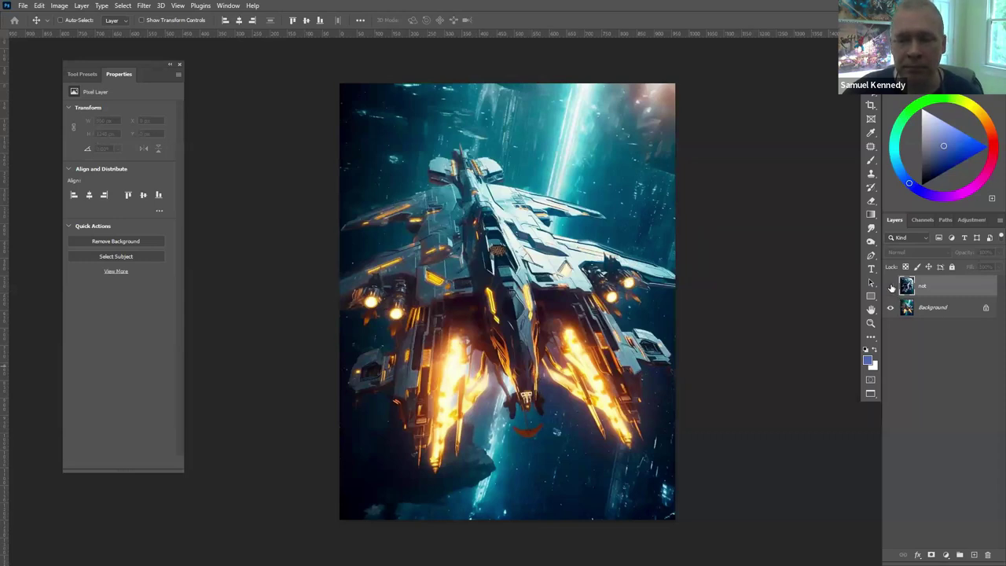
pyautogui.click(892, 288)
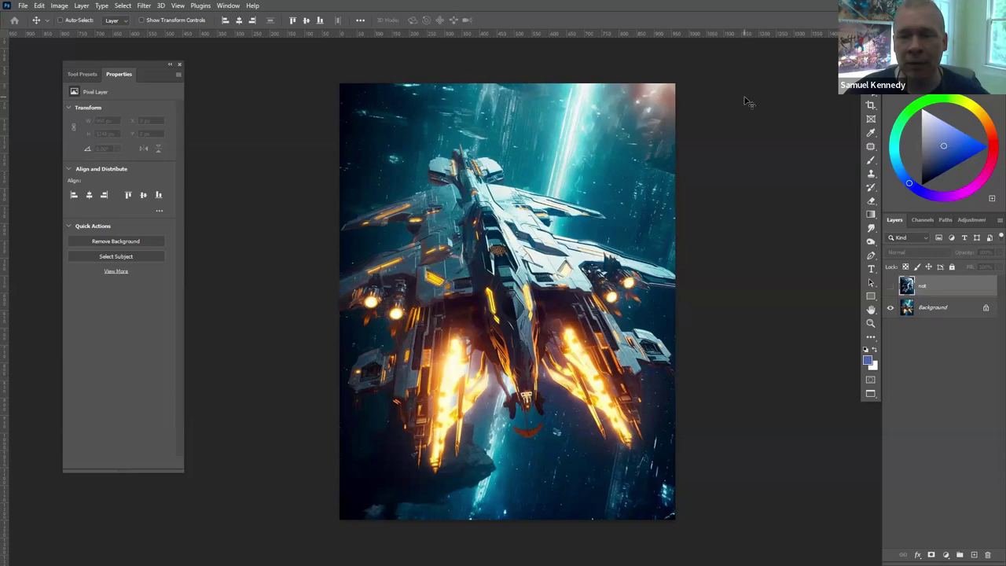
pyautogui.press('f')
pyautogui.press('f')
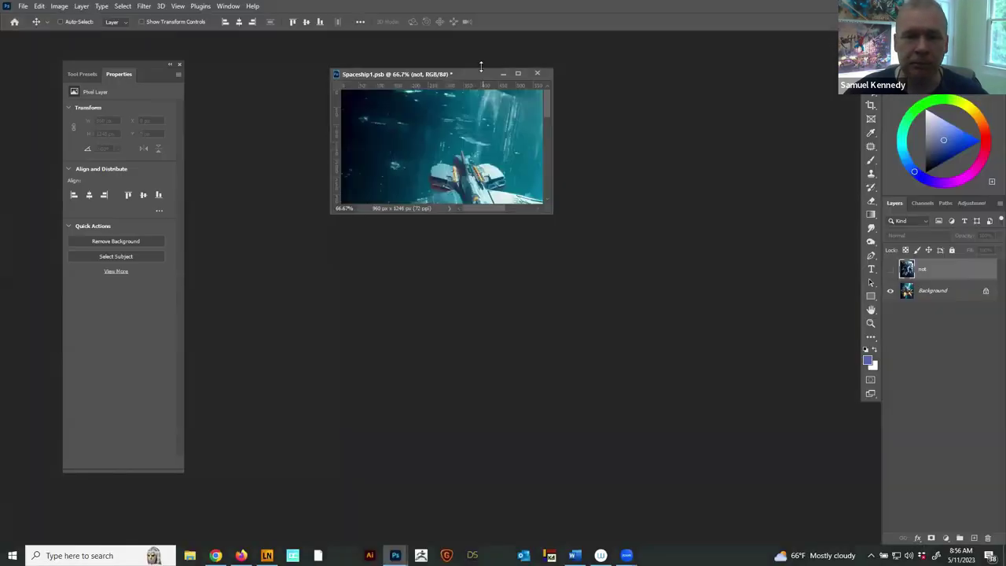
pyautogui.moveTo(470, 77); pyautogui.dragTo(0, 1)
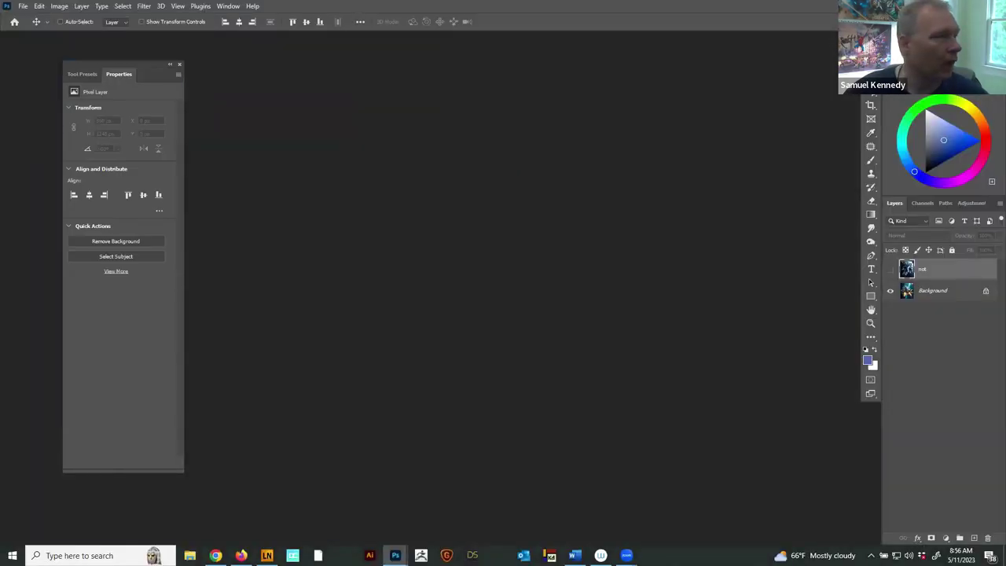
# Bring VampireElf2.psb into the workspace and show the green armored elf enlarged in full screen
pyautogui.moveTo(0, 110); pyautogui.dragTo(433, 43)
pyautogui.press('f')
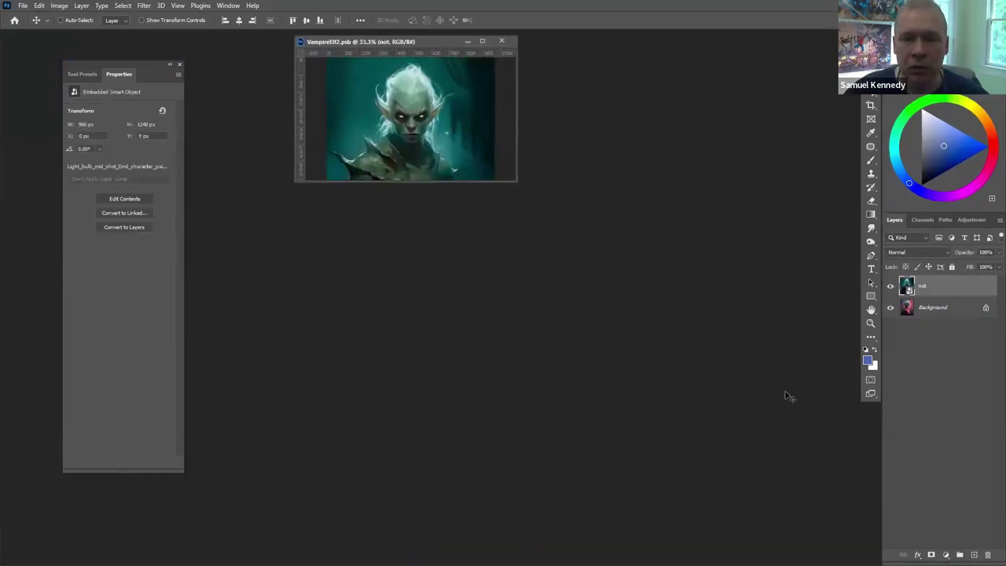
pyautogui.hotkey('ctrl', '0')
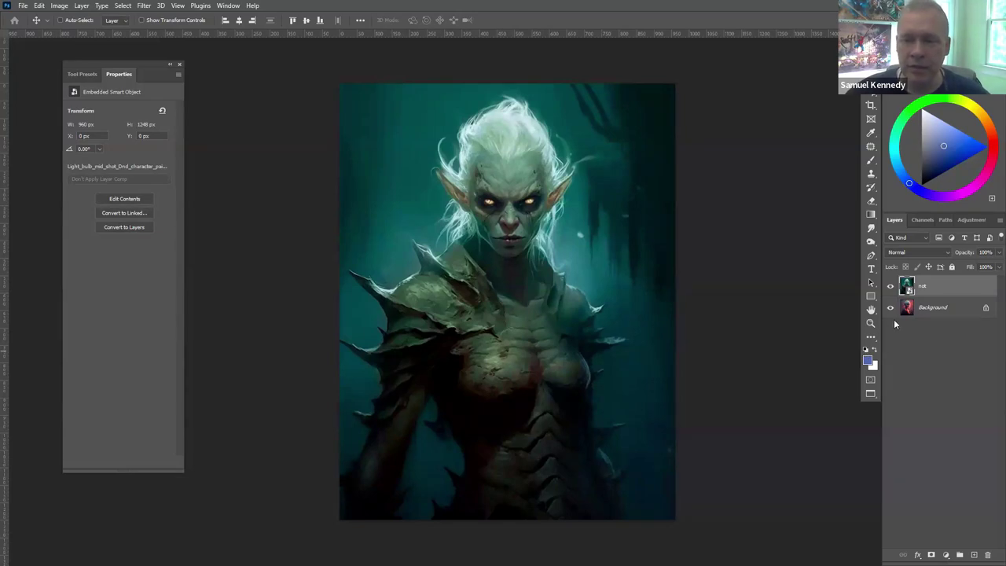
# Compare the two elf portraits by toggling the "not" layer, then move VampireElf2.psb out of the workspace
pyautogui.click(891, 287)
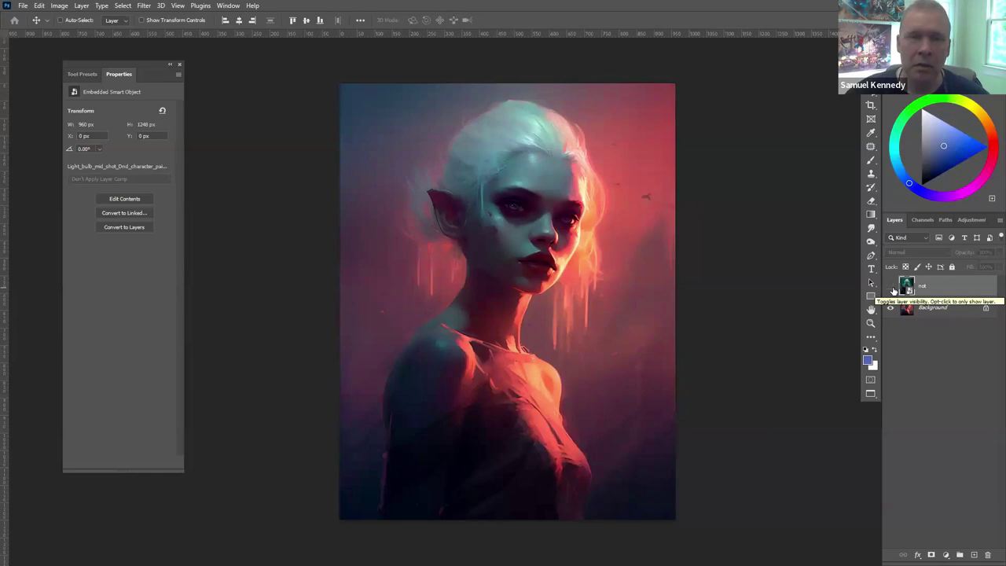
pyautogui.click(892, 286)
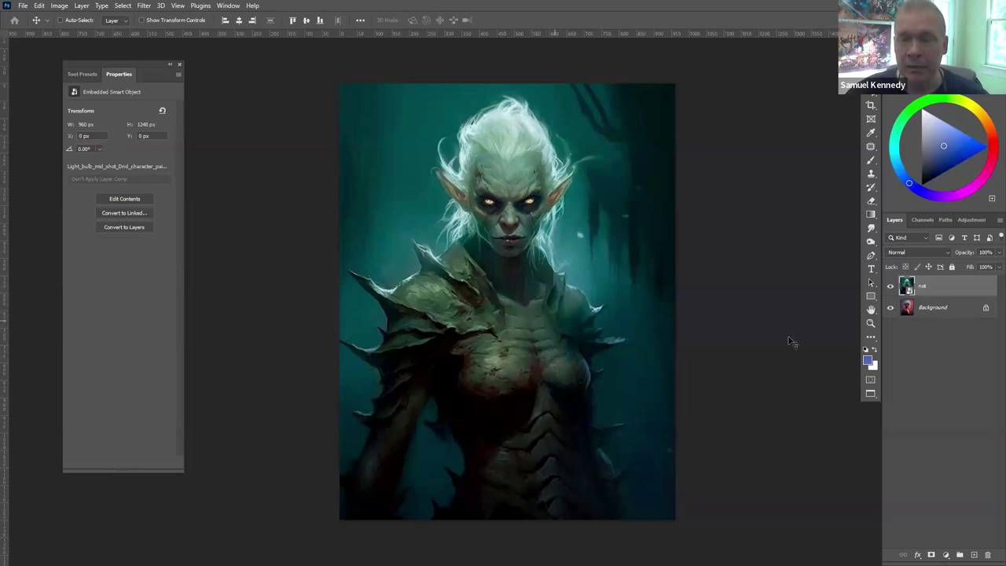
pyautogui.click(891, 287)
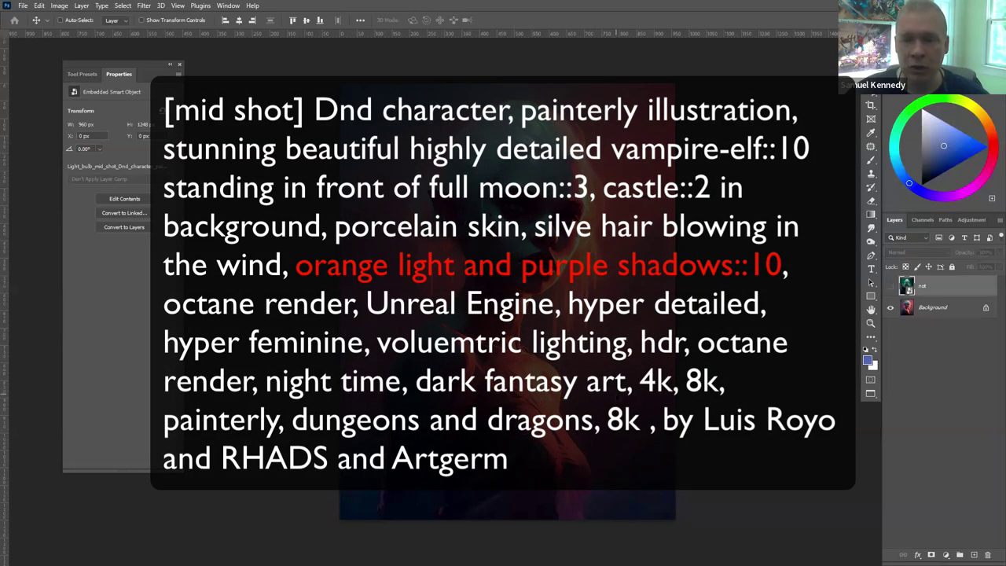
pyautogui.click(890, 287)
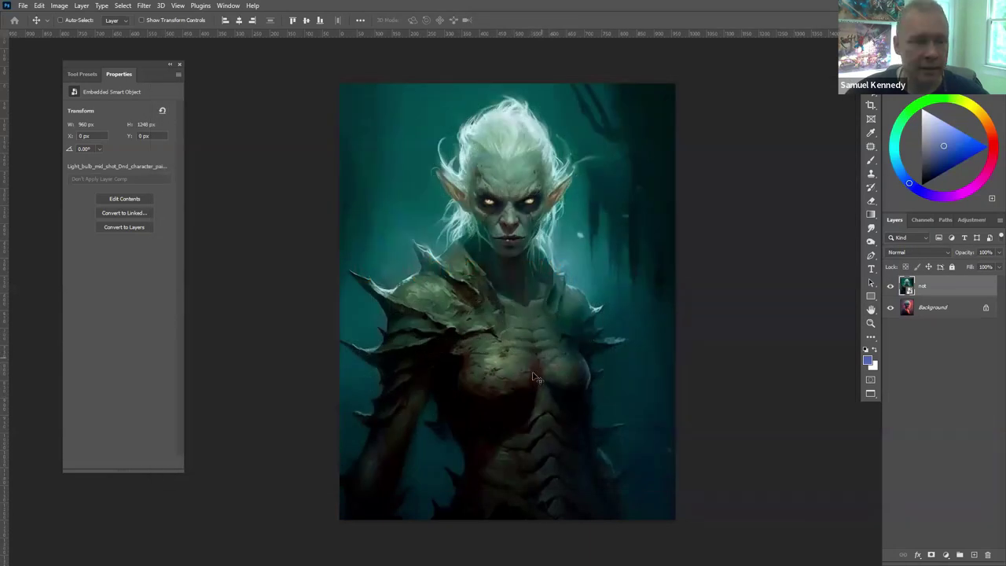
pyautogui.press('f')
pyautogui.press('f')
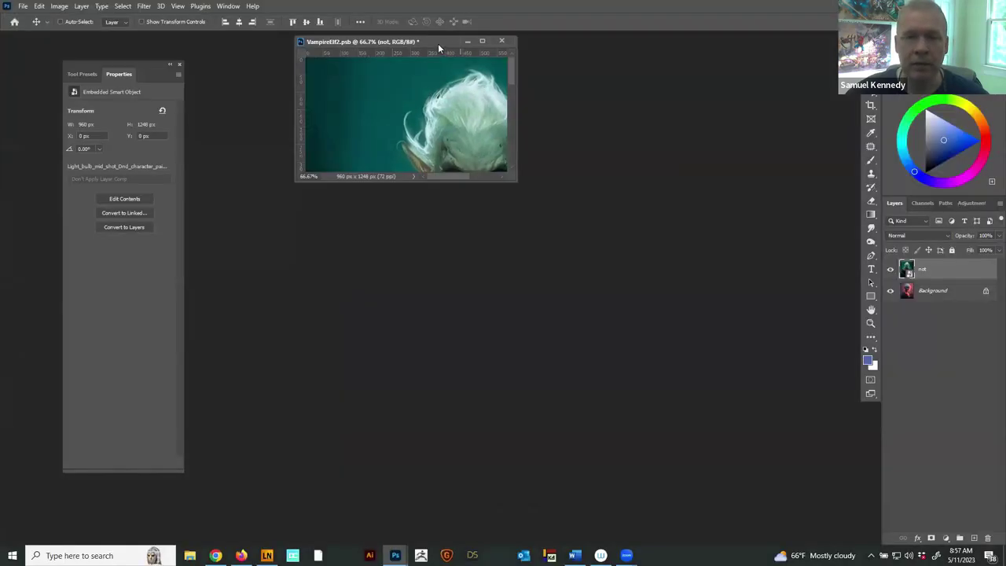
pyautogui.moveTo(439, 45); pyautogui.dragTo(456, 0)
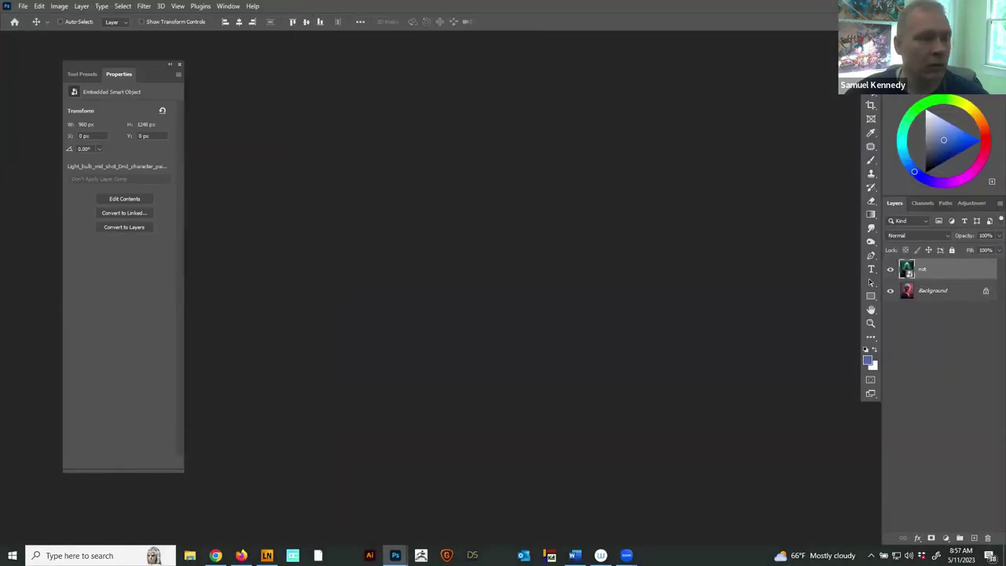
# Bring VampireElf.psb into the workspace, enlarge its window and show the horned elf close up in full screen
pyautogui.moveTo(0, 222); pyautogui.dragTo(397, 92)
pyautogui.moveTo(519, 225); pyautogui.dragTo(681, 409)
pyautogui.press('f')
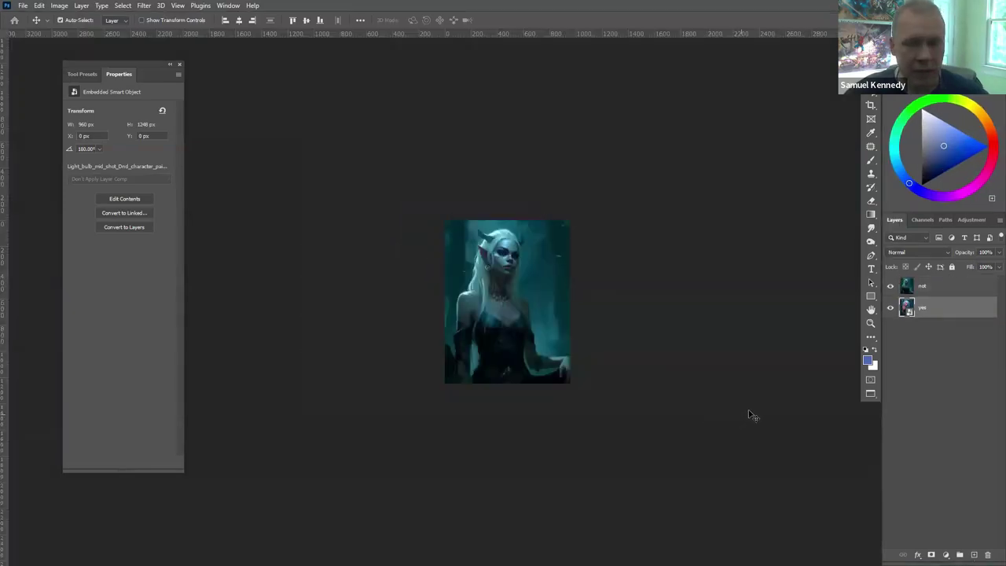
pyautogui.hotkey('ctrl', '+')
pyautogui.hotkey('ctrl', '+')
pyautogui.hotkey('ctrl', '+')
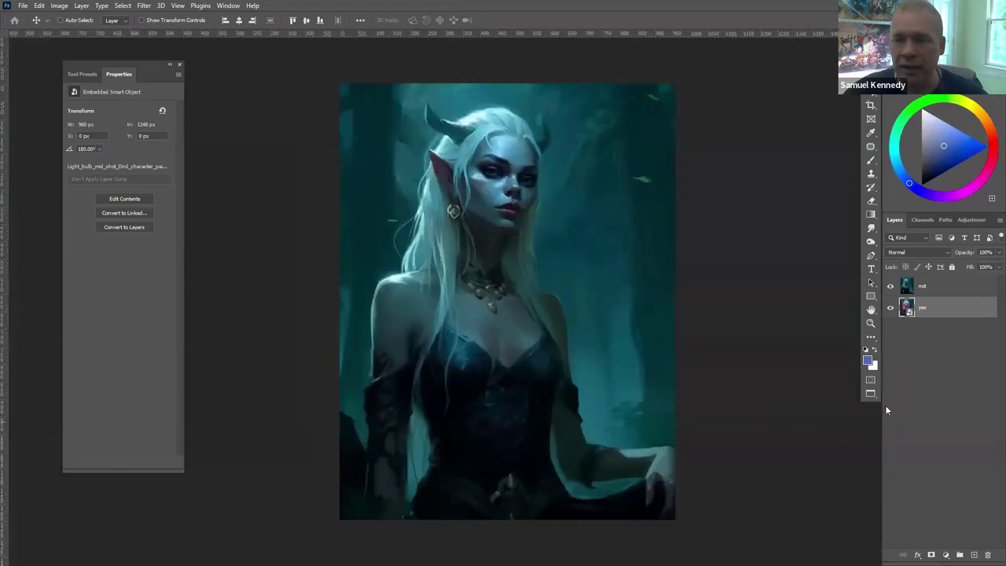
# Hide the "not" layer to examine the "yes" elf's warm and cool lighting, then move VampireElf.psb out of the workspace
pyautogui.click(891, 286)
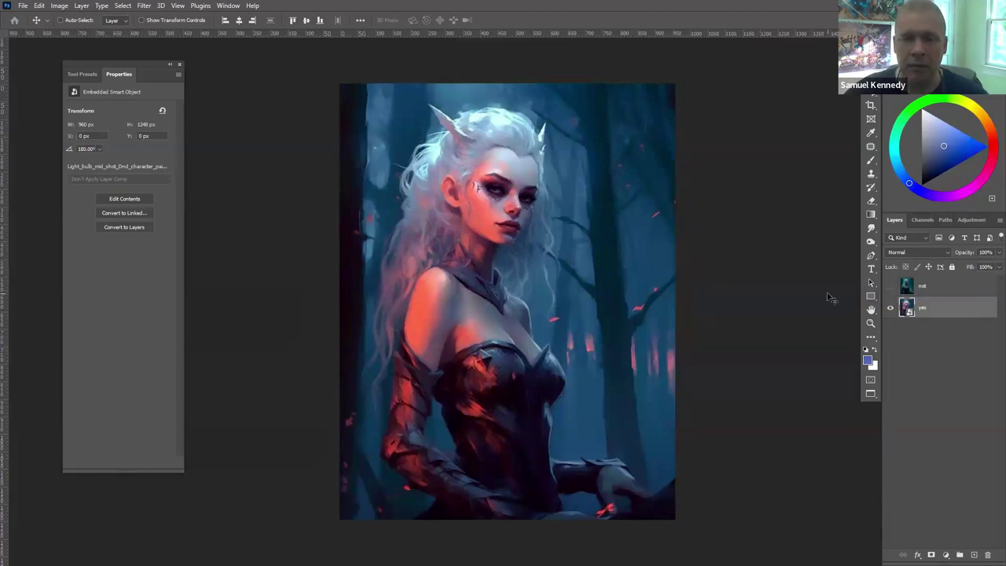
pyautogui.press('f')
pyautogui.press('f')
pyautogui.press('f')
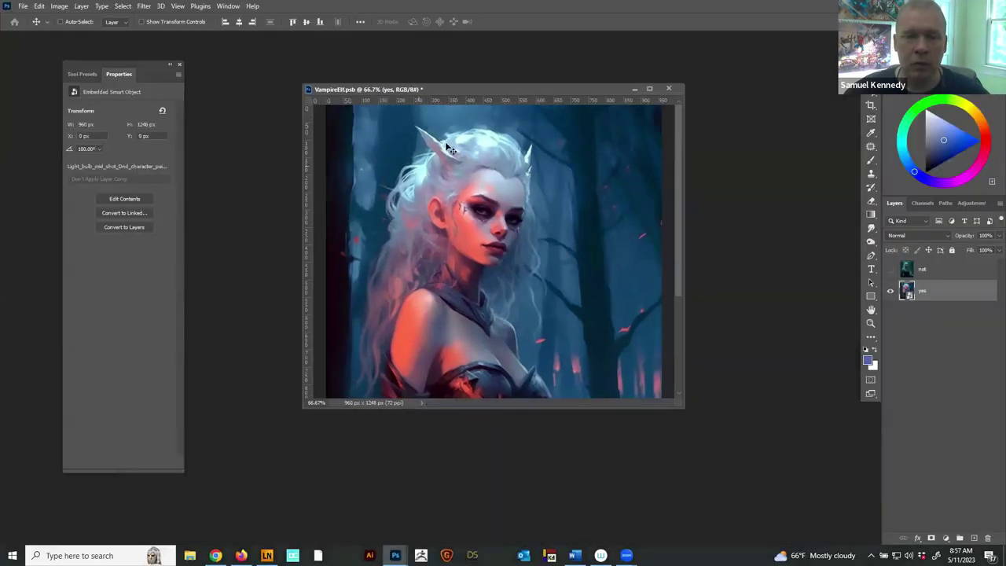
pyautogui.moveTo(500, 93); pyautogui.dragTo(487, 0)
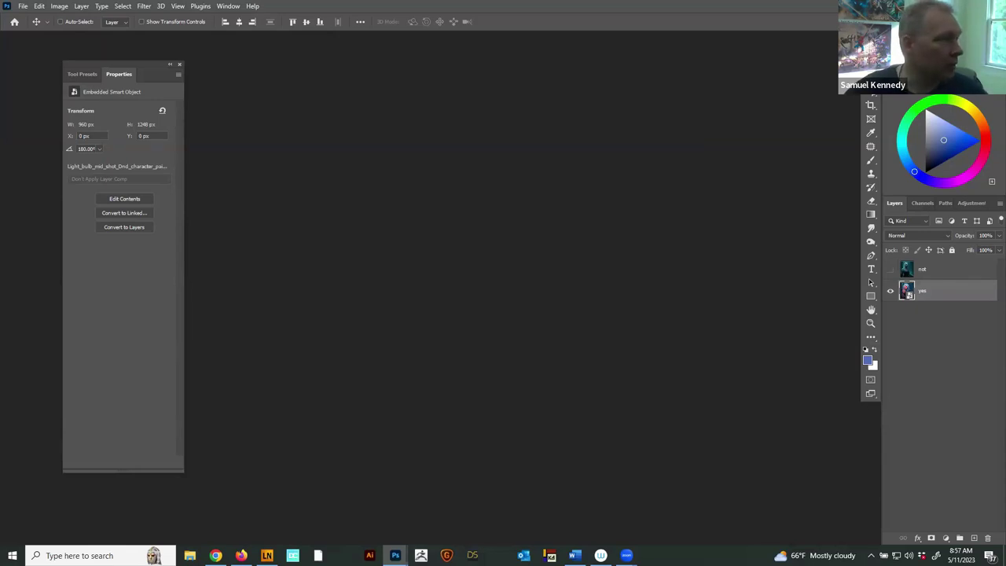
# Bring MostlyCool.png into the workspace, enlarge its window and show the painting full screen
pyautogui.moveTo(375, 131); pyautogui.dragTo(381, 49)
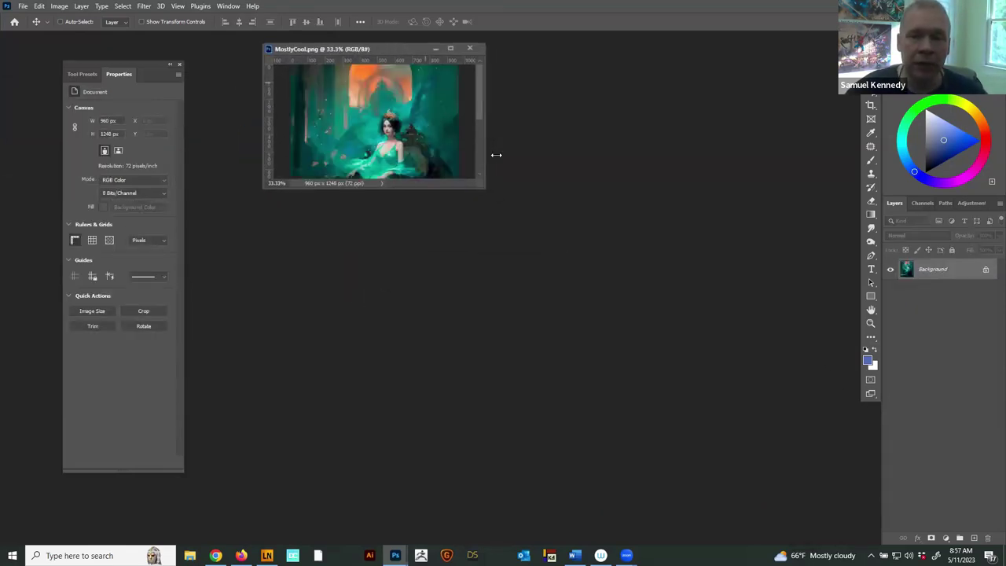
pyautogui.moveTo(483, 192); pyautogui.dragTo(717, 477)
pyautogui.hotkey('ctrl', '+')
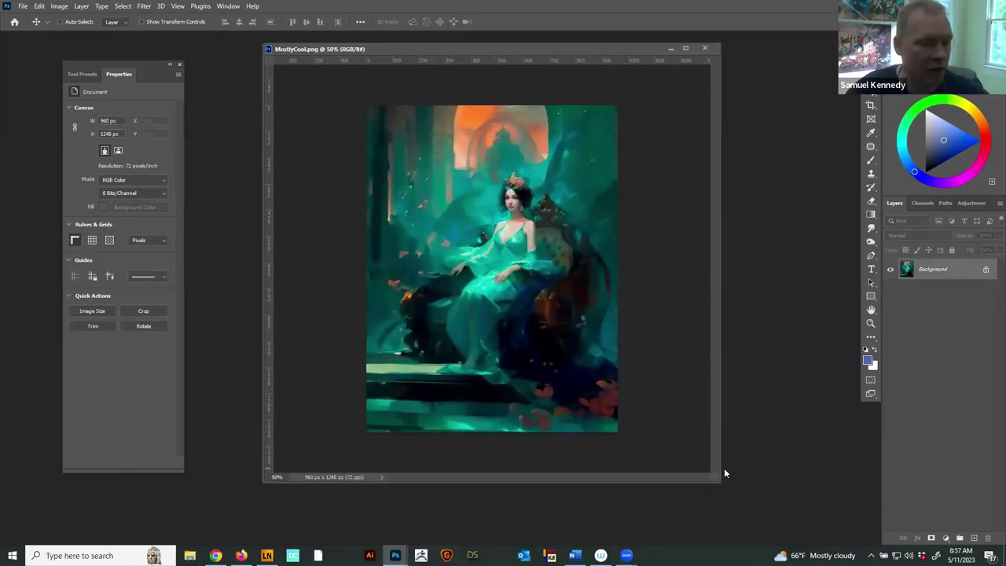
pyautogui.press('f')
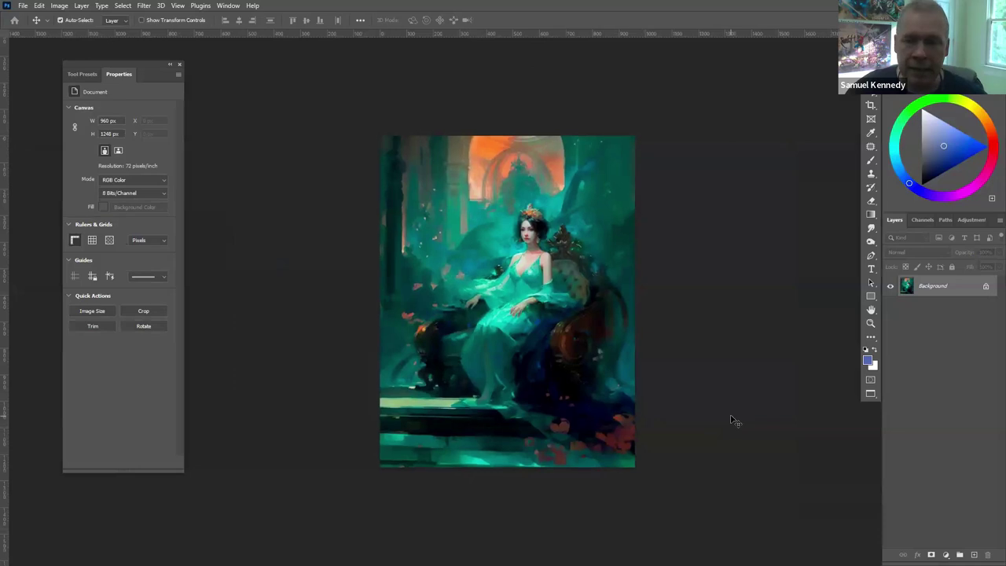
pyautogui.hotkey('ctrl', '+')
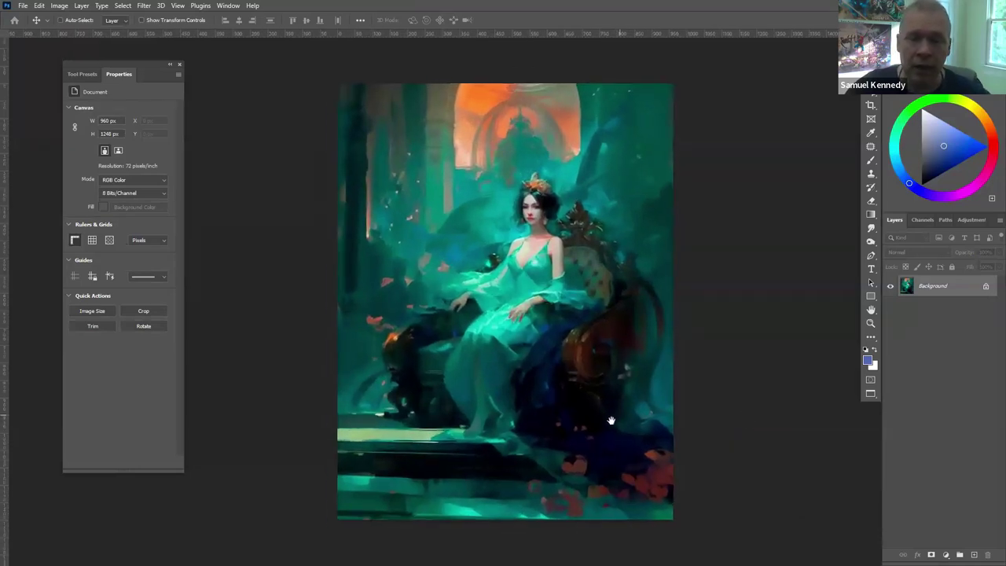
# Examine the warm accents around the teal-dressed woman on the throne, including the orange window, both close up and as a whole
pyautogui.moveTo(617, 412); pyautogui.dragTo(593, 426)
pyautogui.hotkey('ctrl', '+')
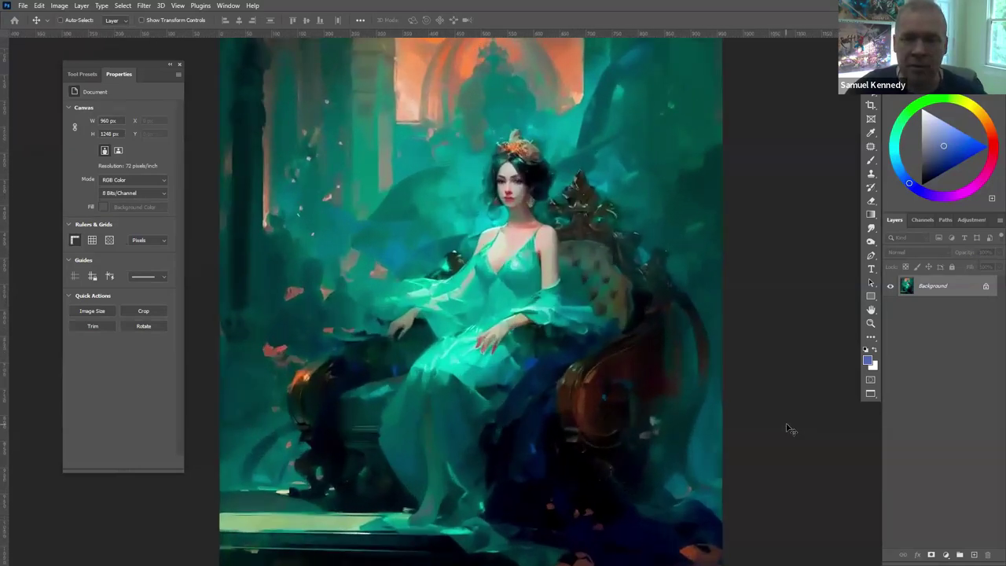
pyautogui.hotkey('ctrl', '-')
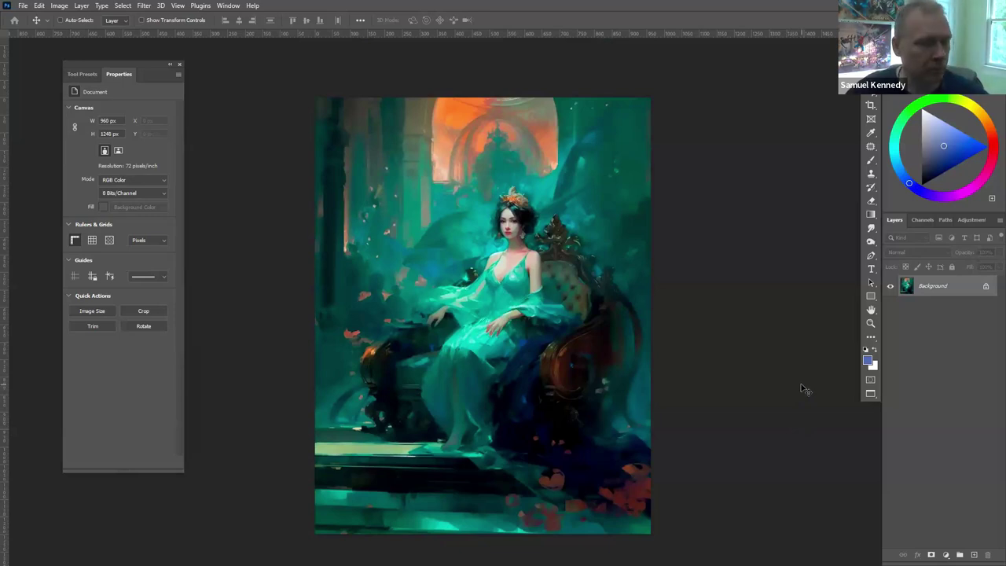
pyautogui.hotkey('ctrl', '+')
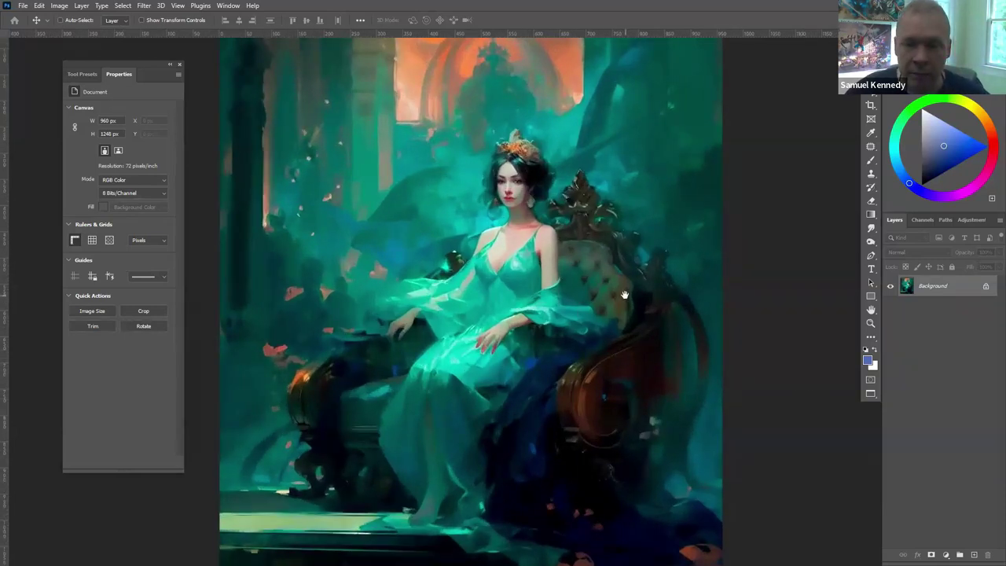
pyautogui.moveTo(614, 361); pyautogui.dragTo(593, 398)
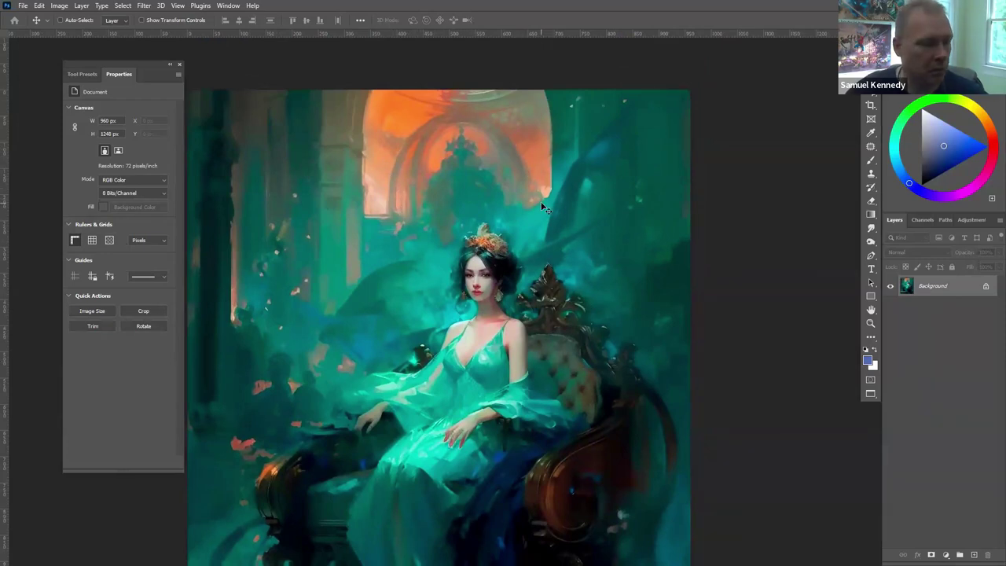
pyautogui.hotkey('ctrl', '-')
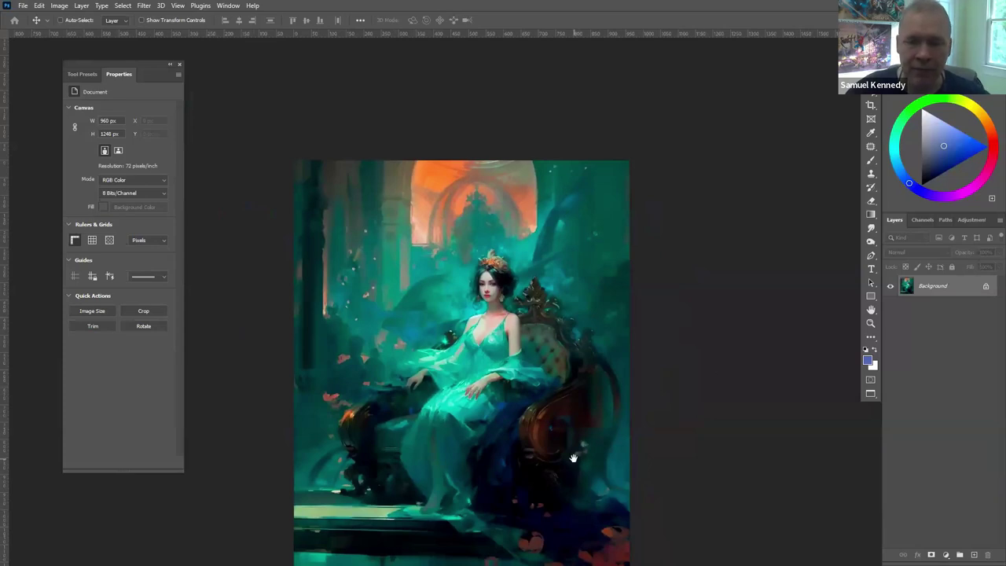
pyautogui.moveTo(582, 462); pyautogui.dragTo(564, 389)
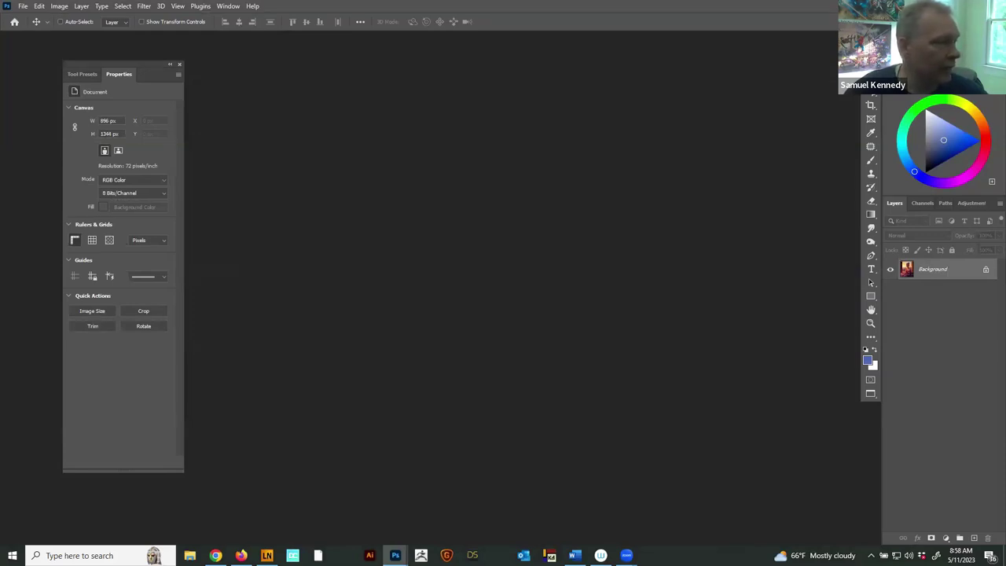
# Bring the portrait of the man in the top hat into the workspace and examine it enlarged in full screen
pyautogui.moveTo(0, 181); pyautogui.dragTo(356, 50)
pyautogui.press('f')
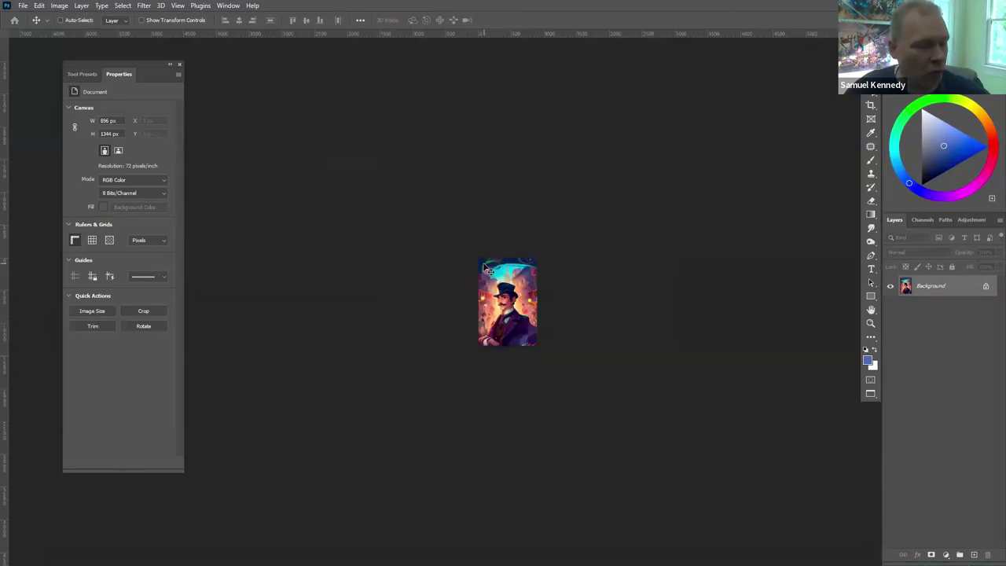
pyautogui.moveTo(561, 304); pyautogui.dragTo(622, 338)
pyautogui.hotkey('ctrl', '+')
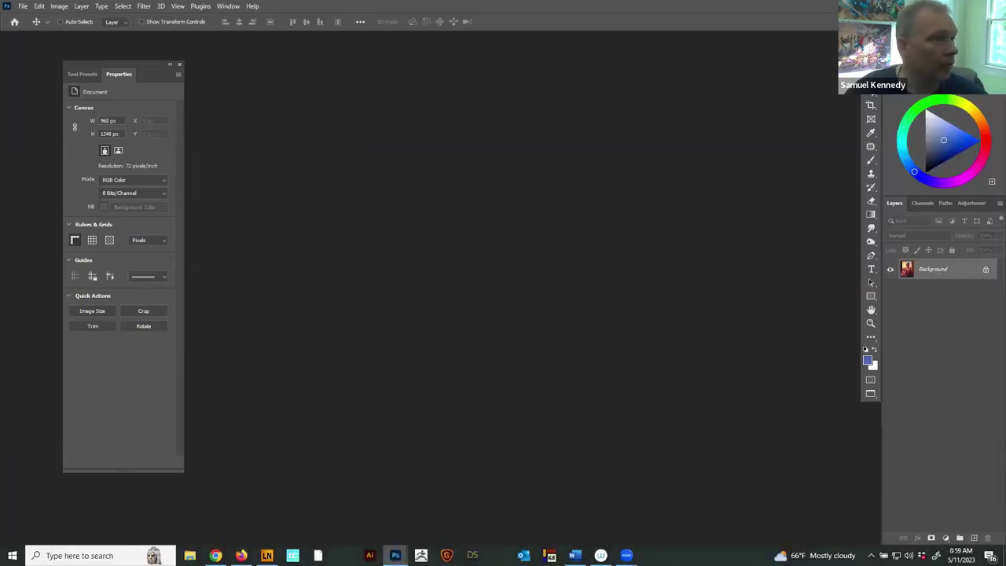
# Bring ColorScheme1.png into the workspace and examine the woman at the sunset window close up in full screen
pyautogui.moveTo(386, 108); pyautogui.dragTo(425, 100)
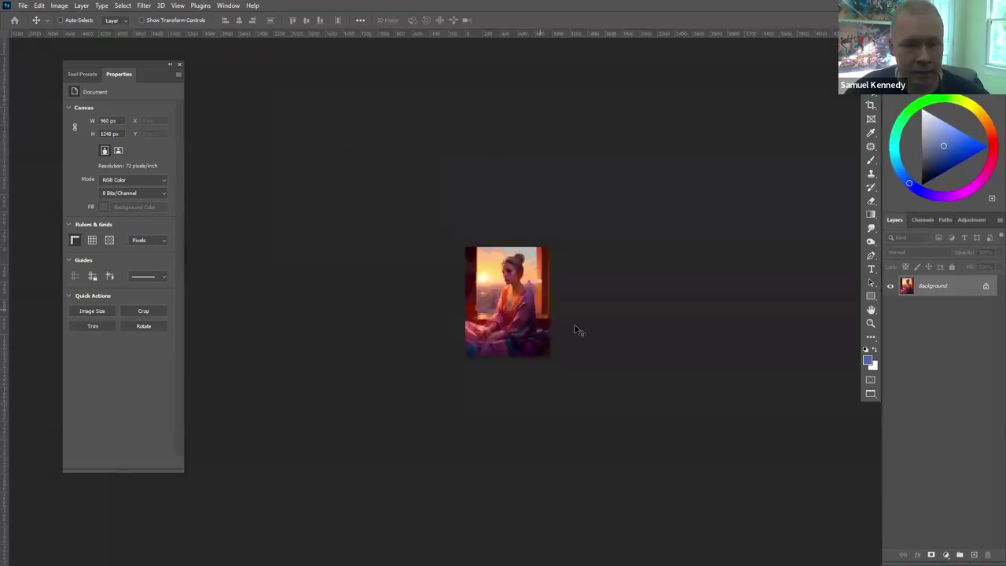
pyautogui.hotkey('ctrl', '0')
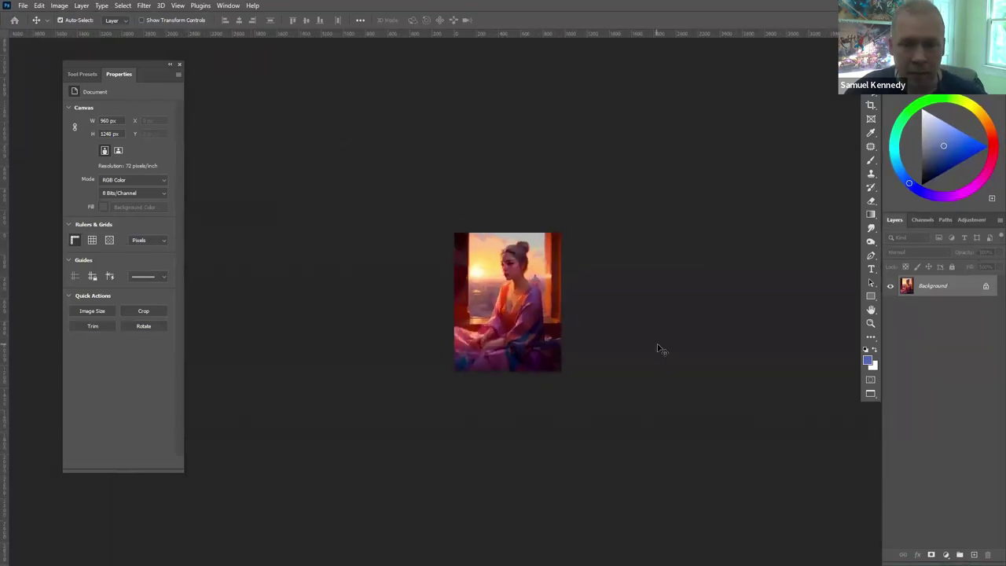
pyautogui.hotkey('ctrl', '+')
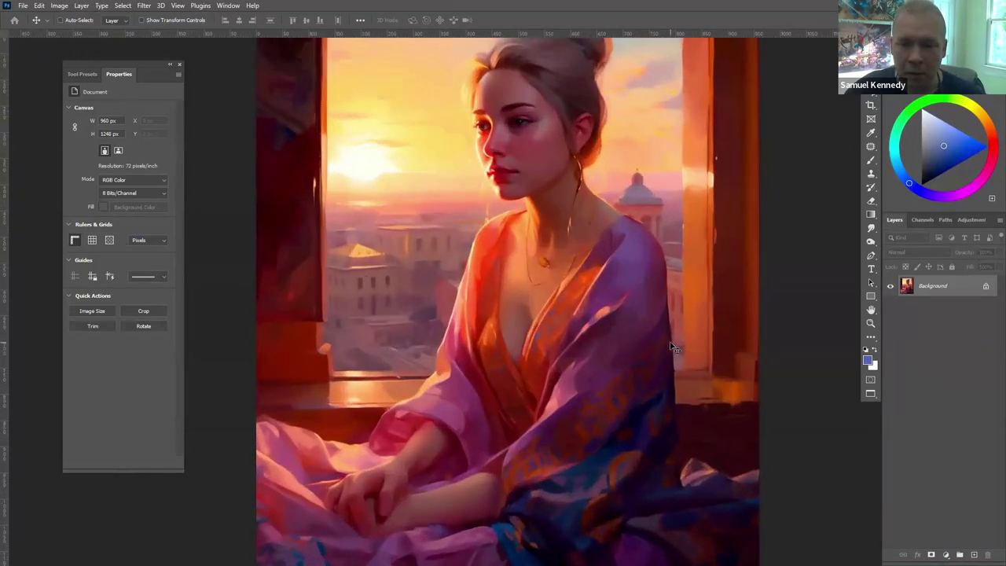
# Examine the purple and orange robe, necklace and warmly lit face of the woman at the sunset window, both close up and as a whole
pyautogui.moveTo(583, 265); pyautogui.dragTo(537, 300)
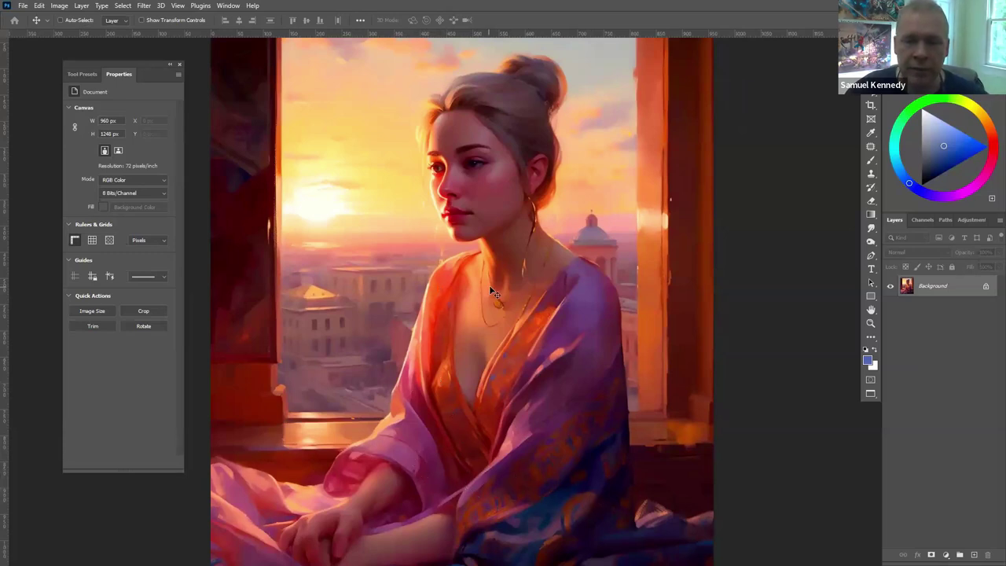
pyautogui.moveTo(493, 293); pyautogui.dragTo(514, 306)
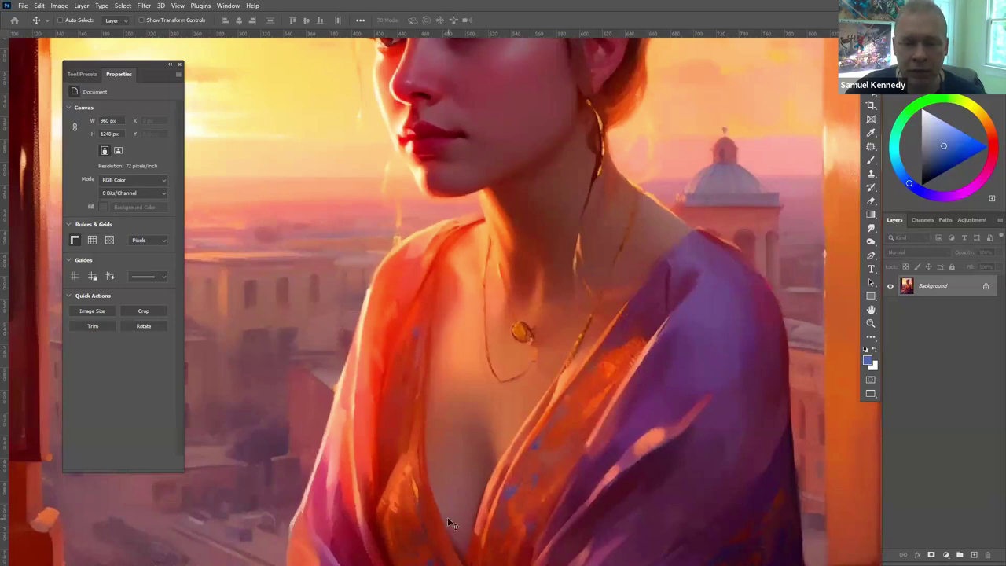
pyautogui.scroll(-3, 472, 409)
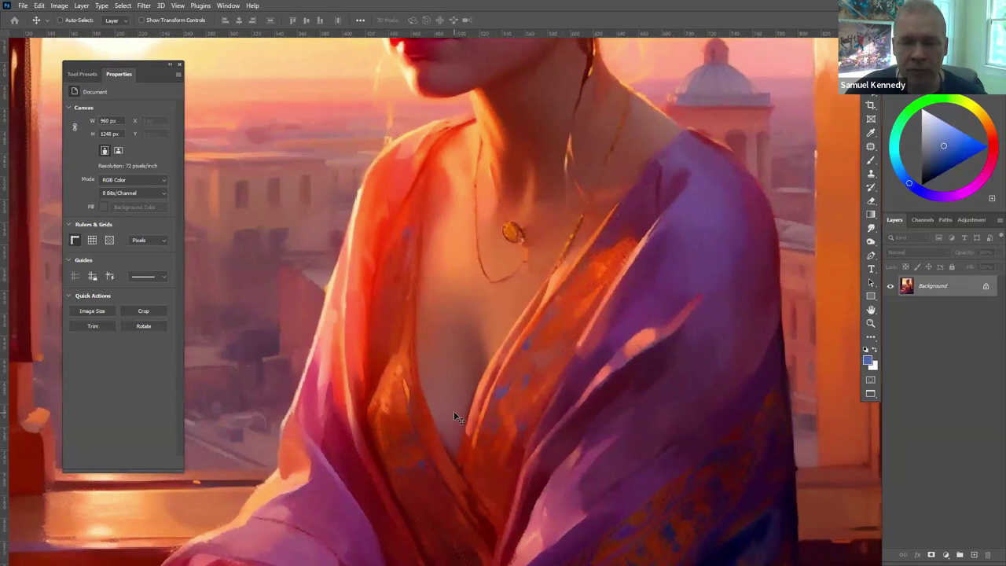
pyautogui.scroll(3, 481, 416)
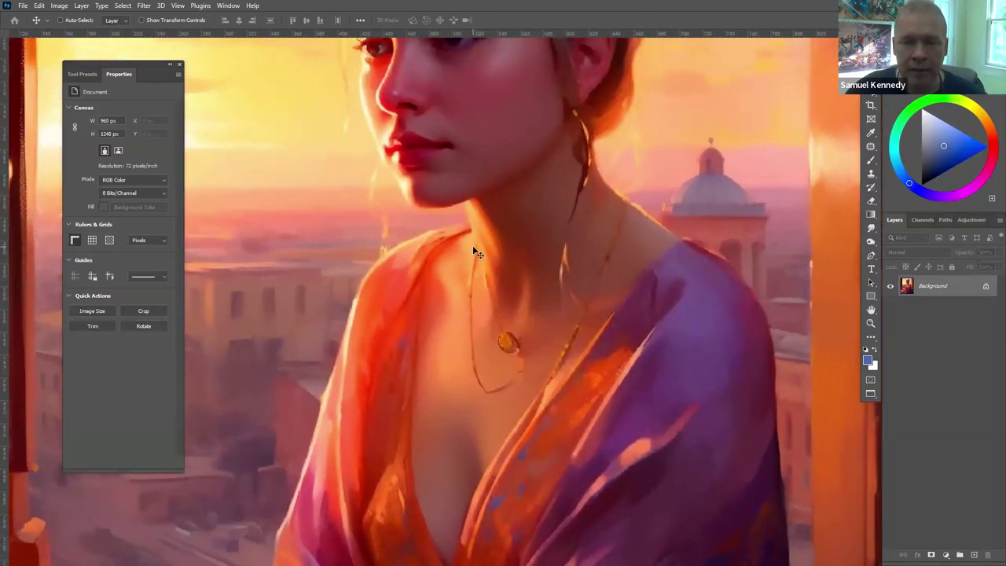
pyautogui.scroll(5, 472, 250)
pyautogui.moveTo(430, 233); pyautogui.dragTo(467, 264)
pyautogui.moveTo(470, 310); pyautogui.dragTo(478, 325)
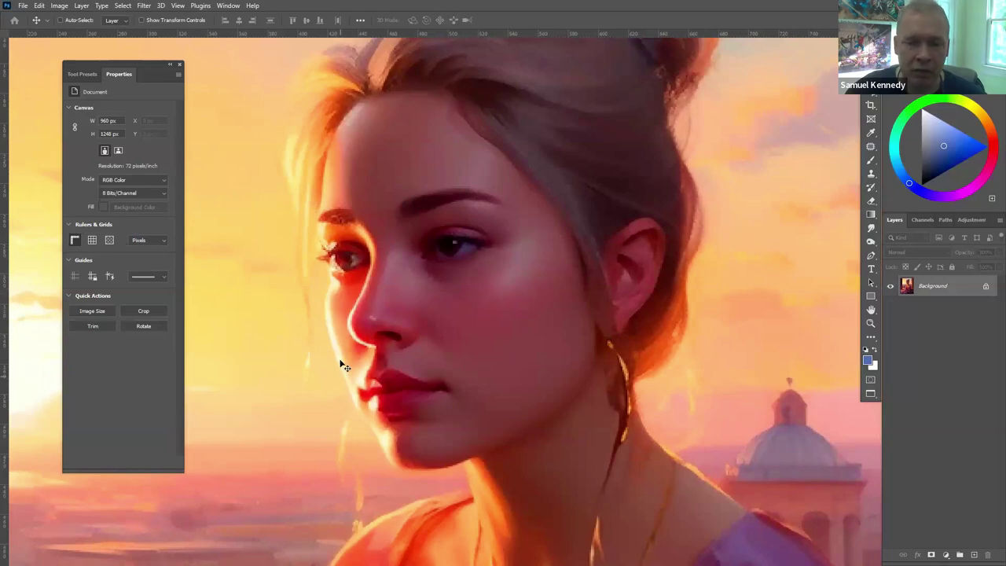
pyautogui.press('ctrl')
pyautogui.hotkey('ctrl', '0')
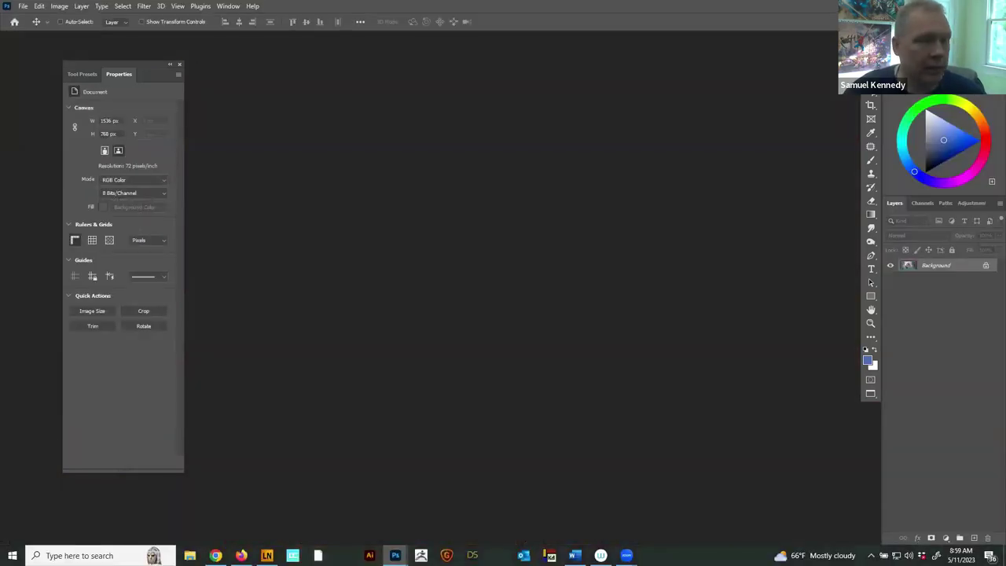
# Bring Separation2.png into the workspace, maximize its window and enlarge the painting of the enthroned queen to 100%
pyautogui.moveTo(1, 47); pyautogui.dragTo(384, 103)
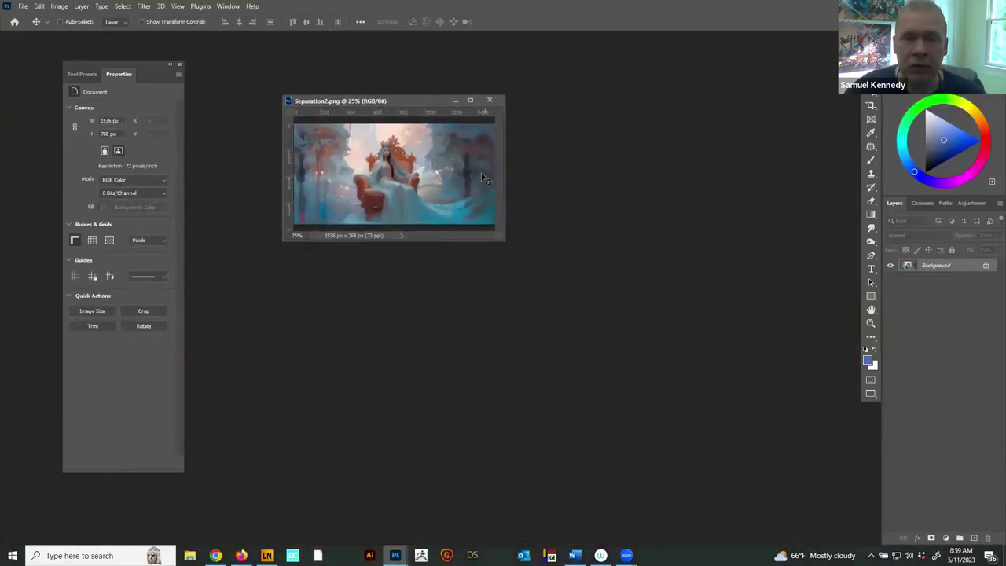
pyautogui.click(470, 100)
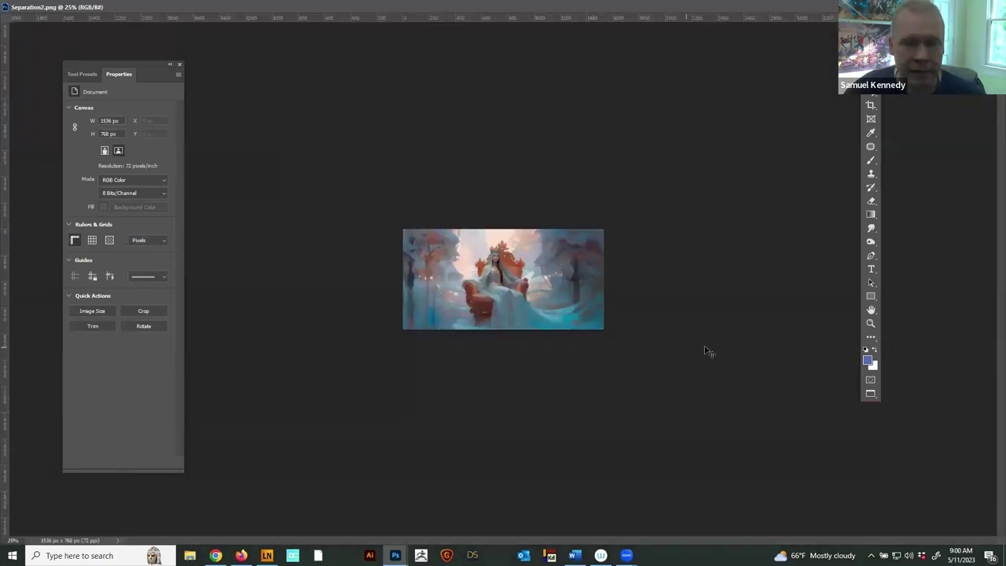
pyautogui.hotkey('ctrl', '+')
pyautogui.hotkey('ctrl', '+')
pyautogui.hotkey('ctrl', '+')
pyautogui.hotkey('ctrl', '+')
pyautogui.hotkey('ctrl', '+')
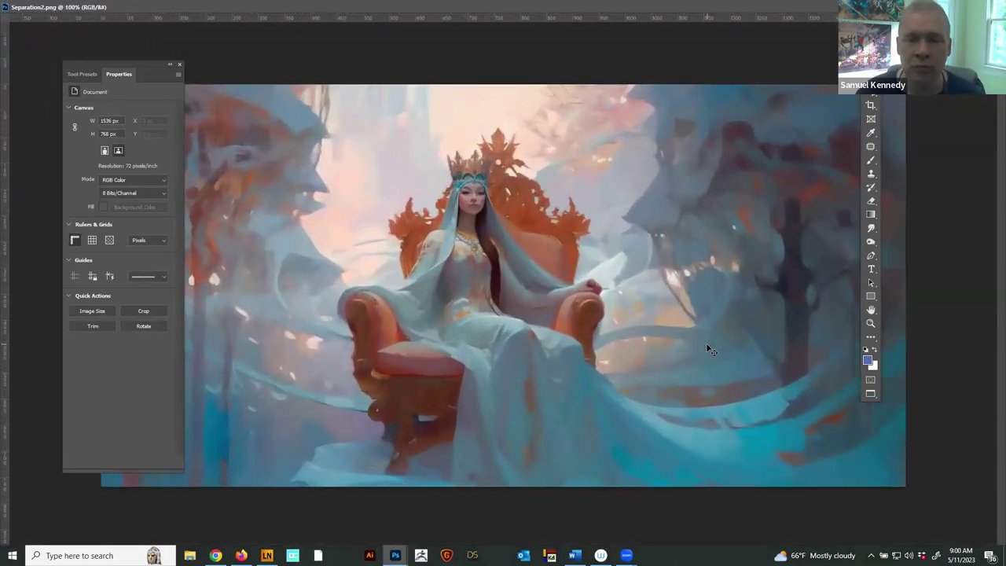